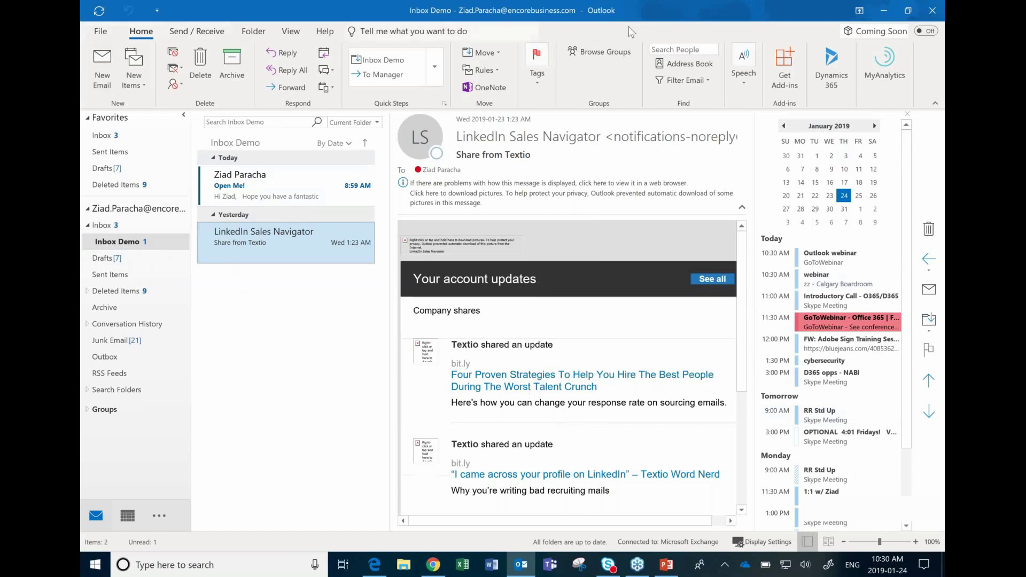
Open the account's Automatic Replies settings to examine the out-of-office options and close them without changes
left_click(102, 32)
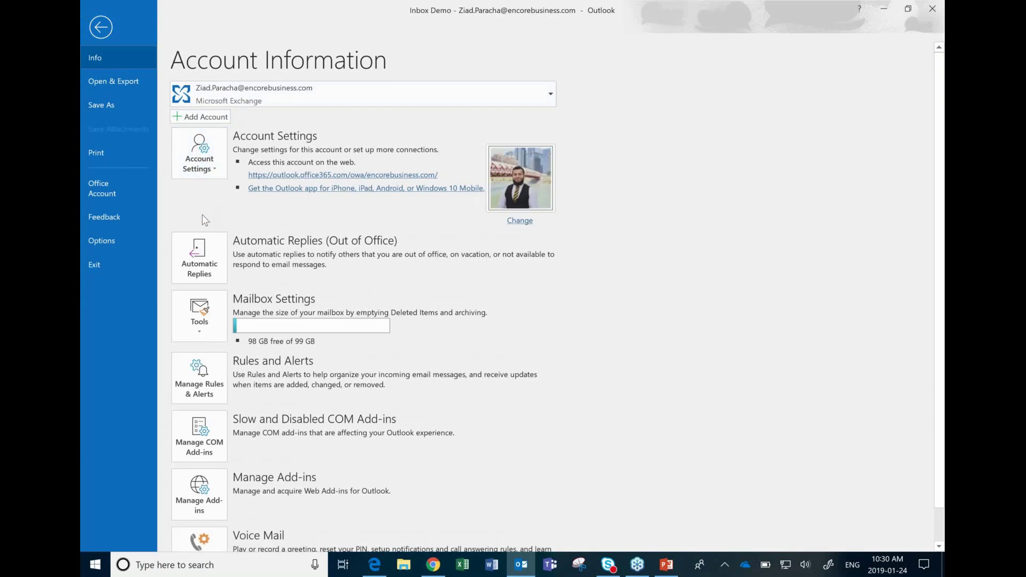
left_click(214, 269)
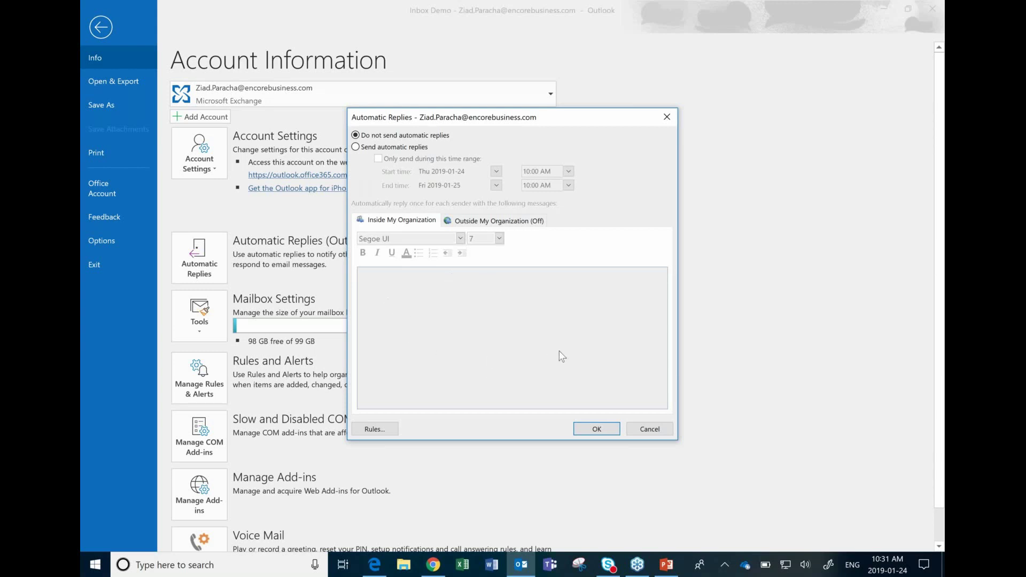
left_click(654, 429)
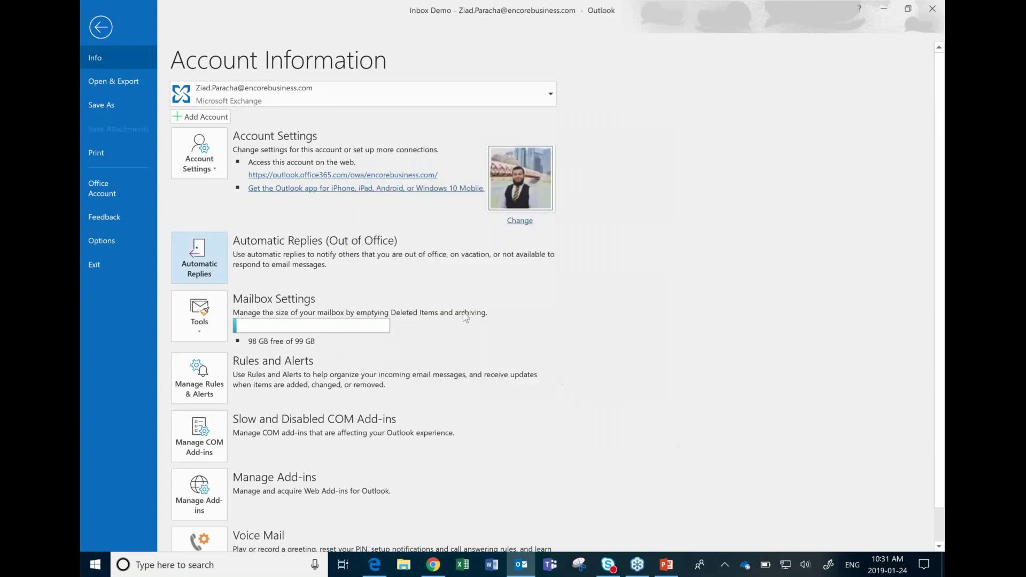
Open Rules and Alerts, examine the new-rule templates in the Rules Wizard, and leave without creating a rule
scroll(331, 328, "down", 1)
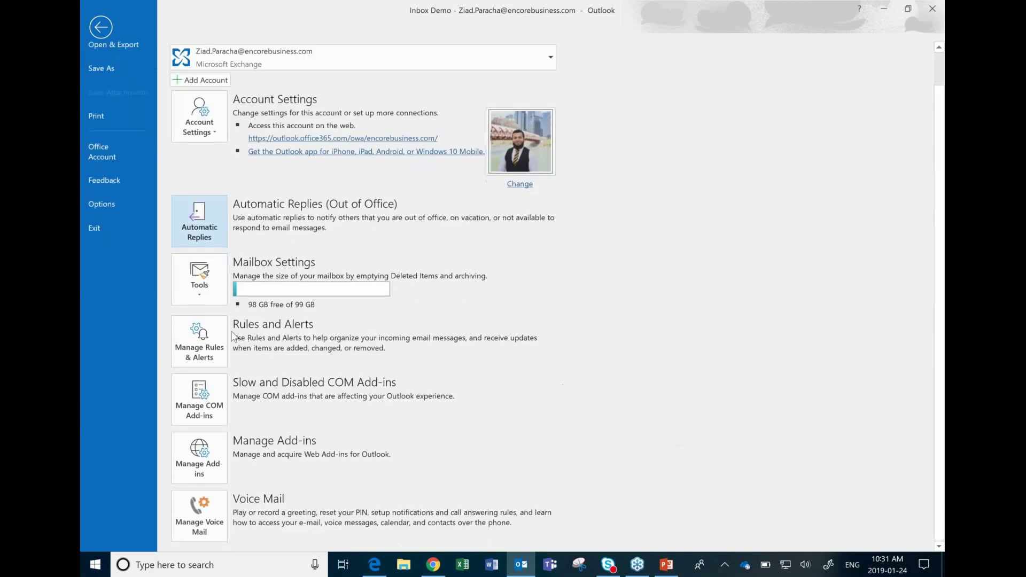
left_click(213, 361)
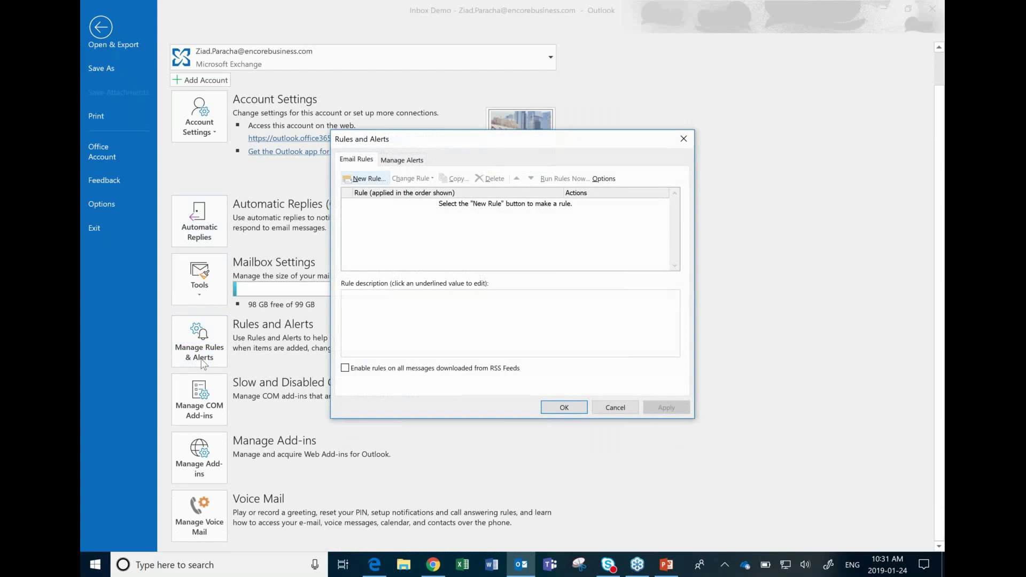
left_click(367, 179)
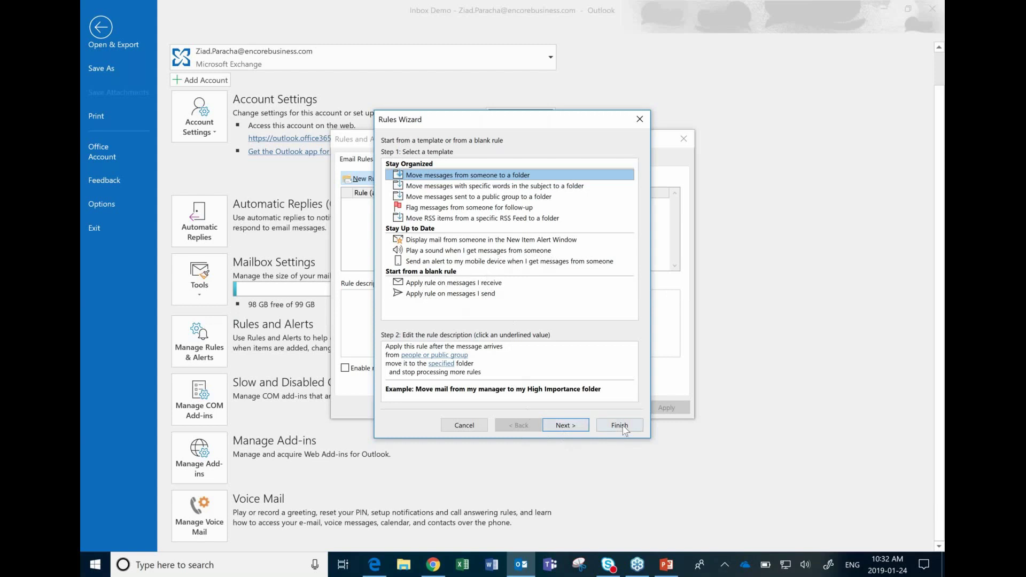
left_click(486, 424)
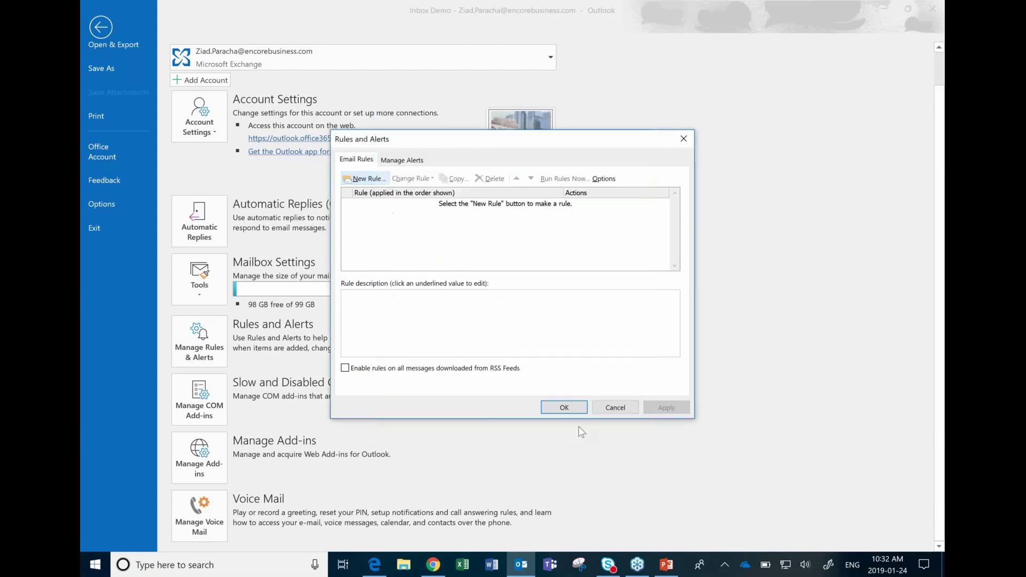
left_click(616, 410)
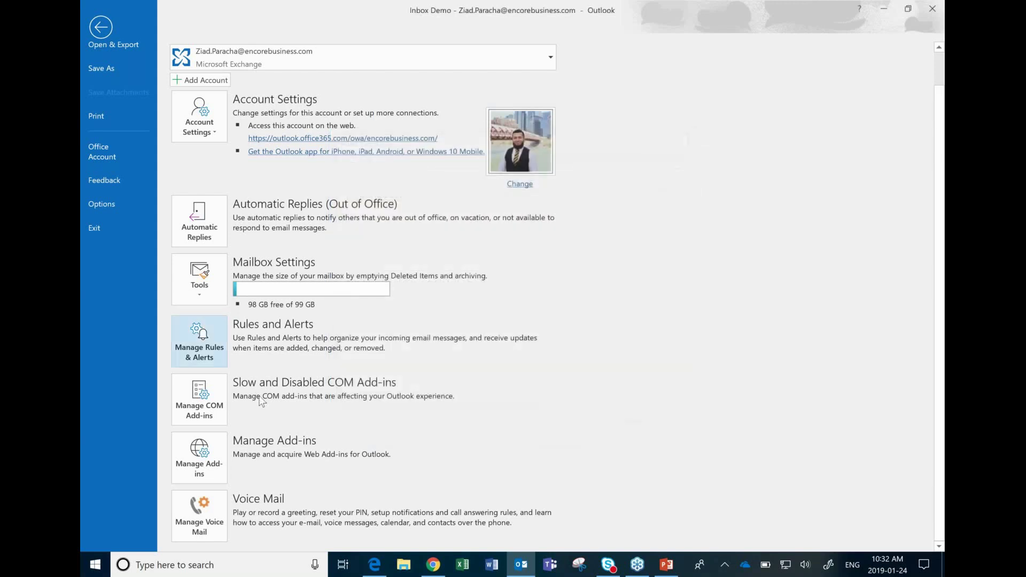
View the list of installed add-ins on the web Manage add-ins page and return to the Outlook mailbox
left_click(191, 451)
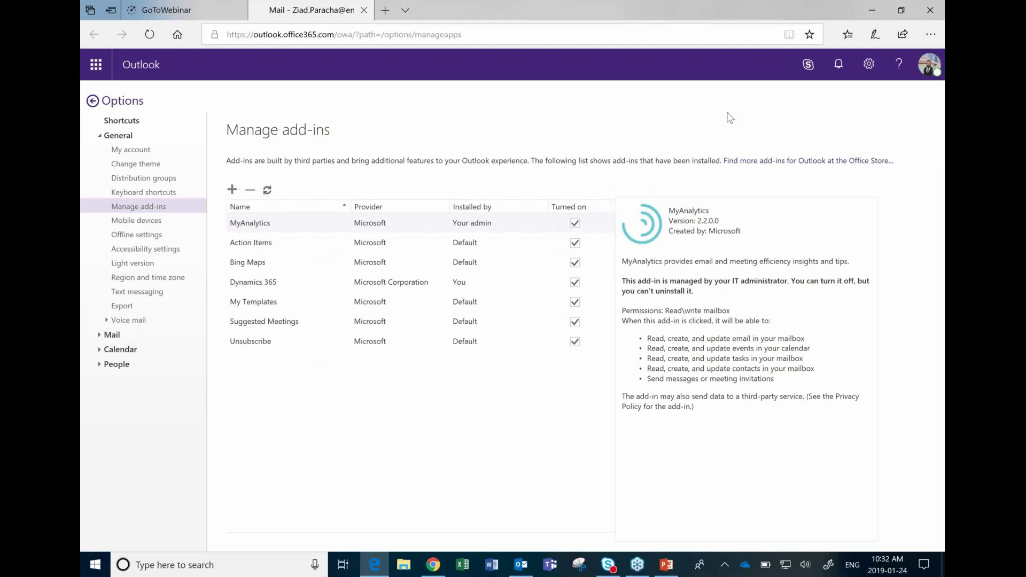
left_click(869, 15)
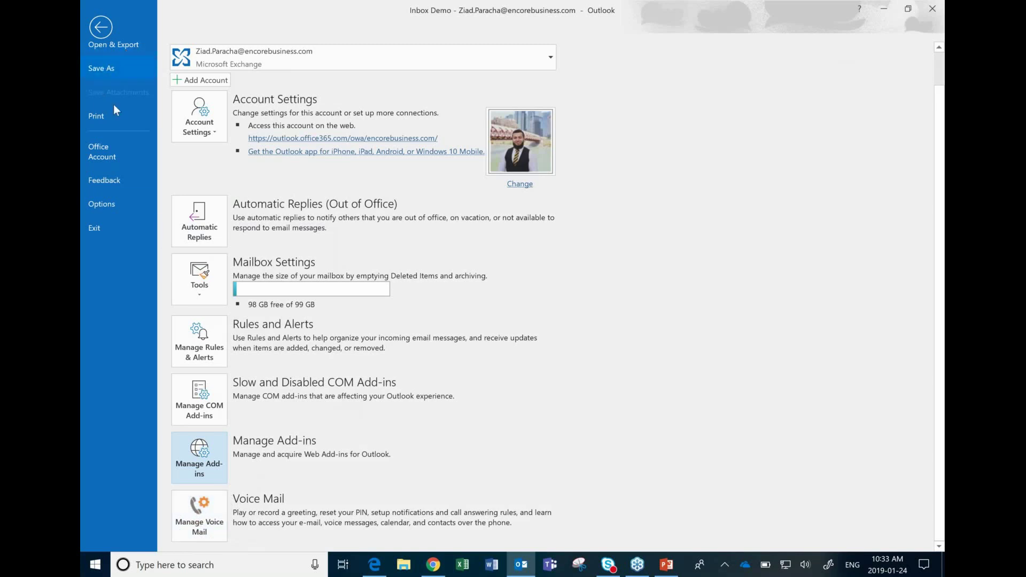
left_click(107, 29)
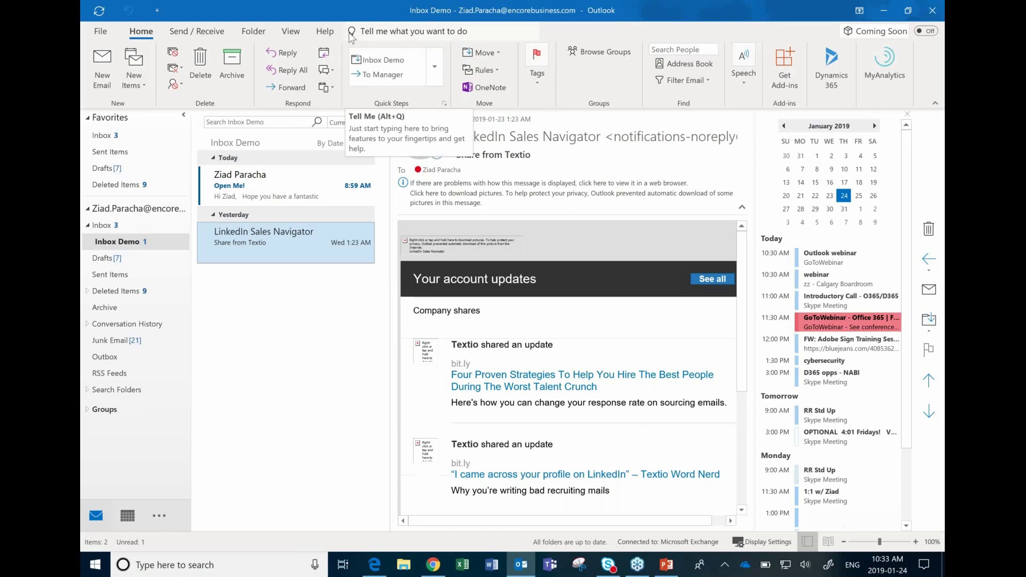
Start a new blank email message and view the address book for recipients without choosing anyone
left_click(105, 74)
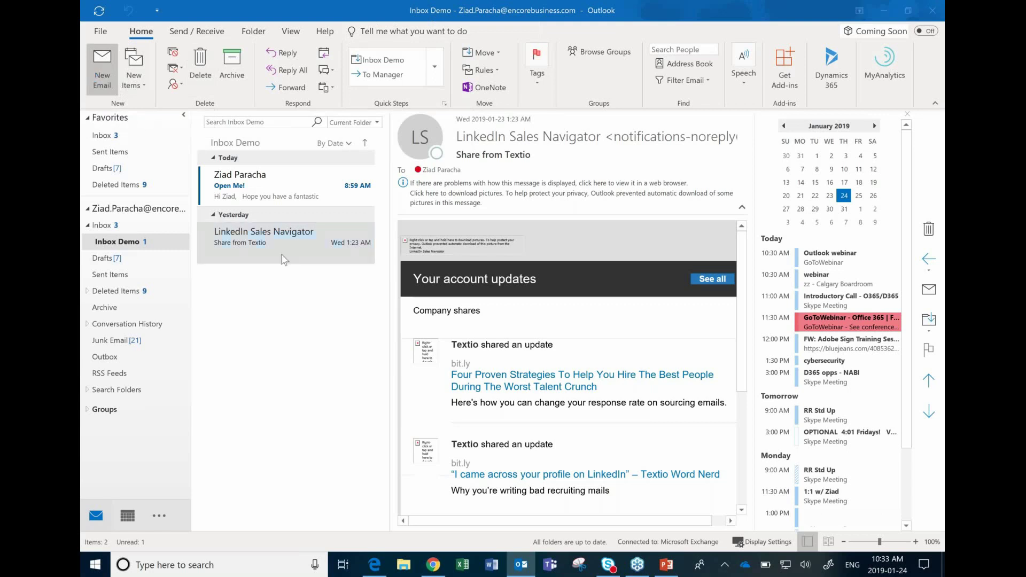
left_click(933, 10)
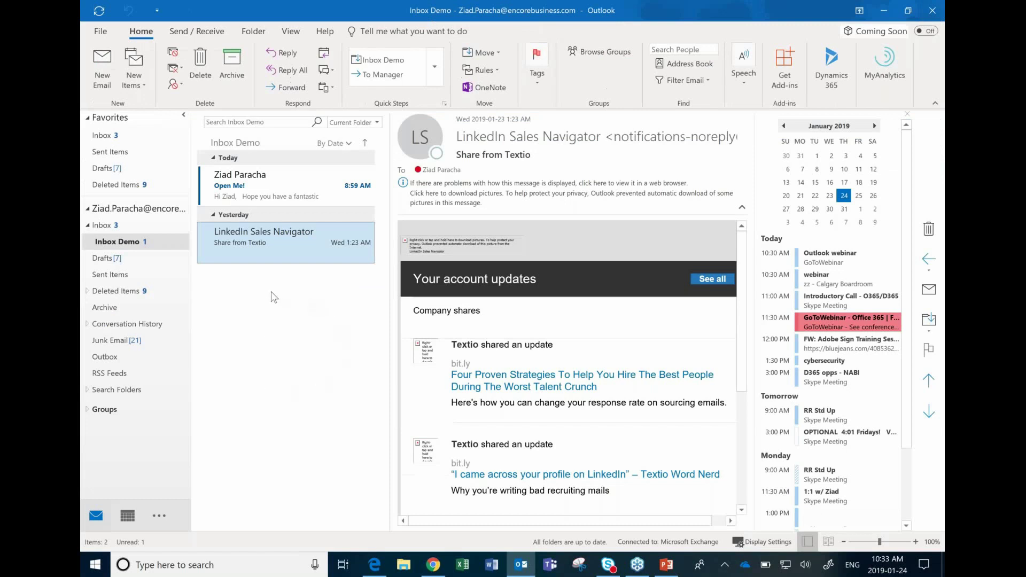
key("ctrl+n")
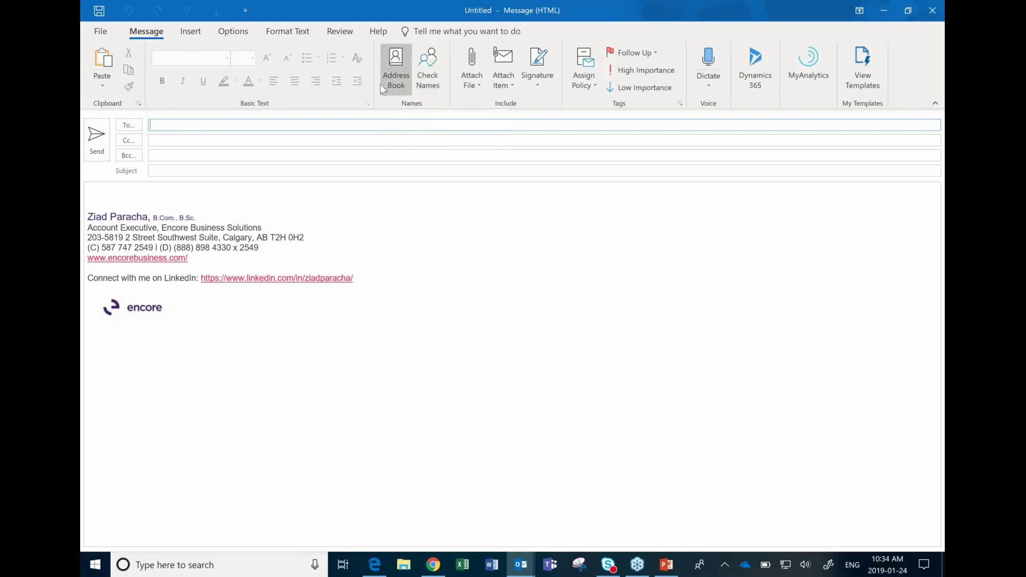
left_click(133, 129)
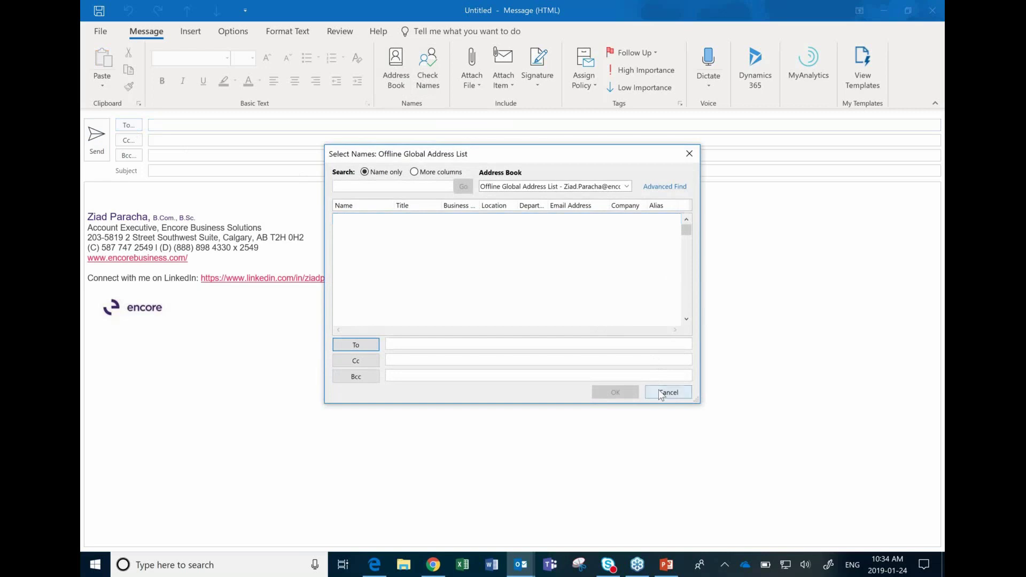
left_click(659, 391)
left_click(181, 128)
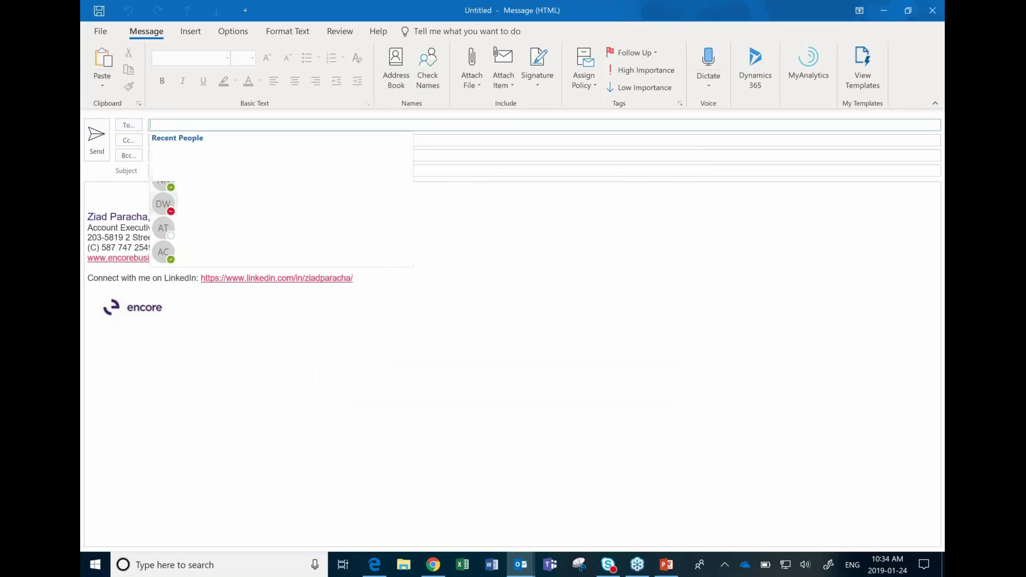
left_click(172, 196)
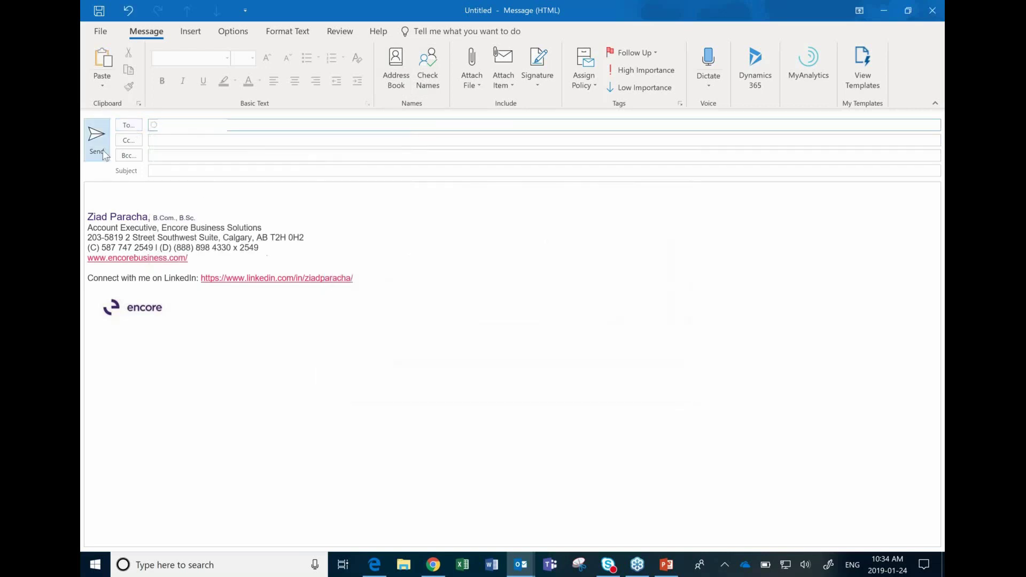
left_click(166, 142)
left_click(178, 171)
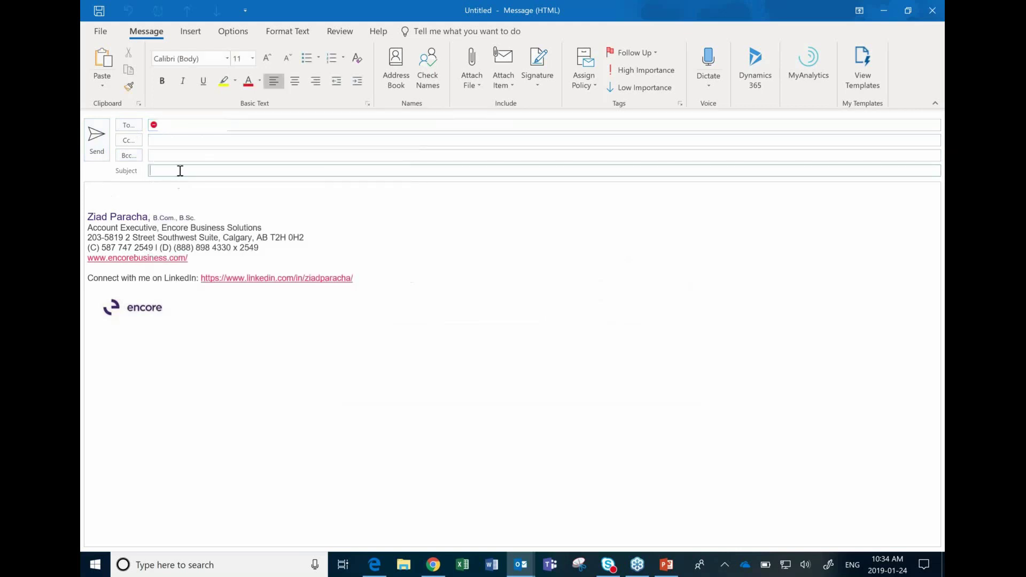
Address the message to the mailbox owner's own work account from the suggested recent people
left_click(152, 125)
type("ziad")
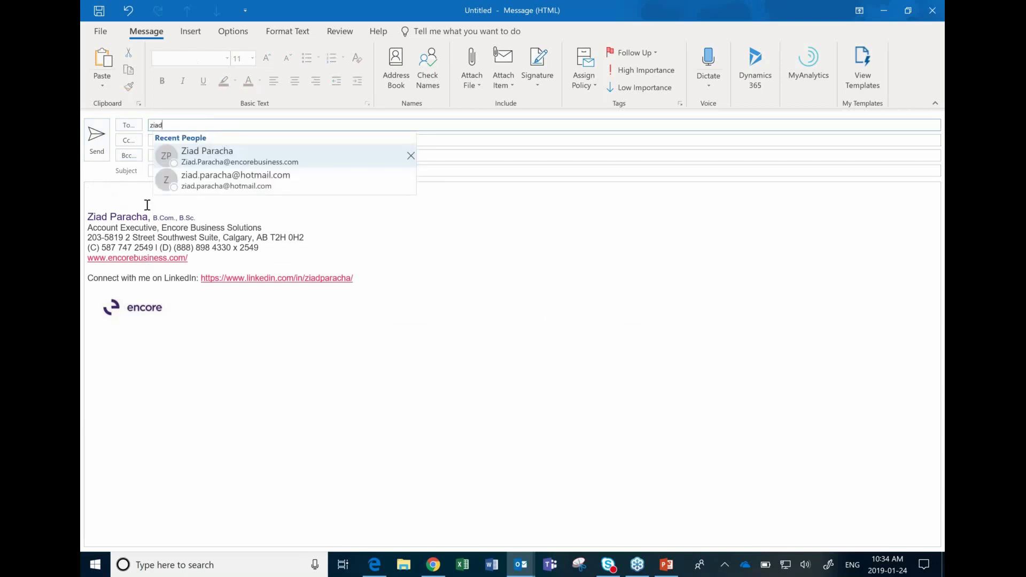
left_click(251, 168)
Set the subject to "Test" and write "I love doing my job!" in the message body above the signature
left_click(224, 174)
type("Test")
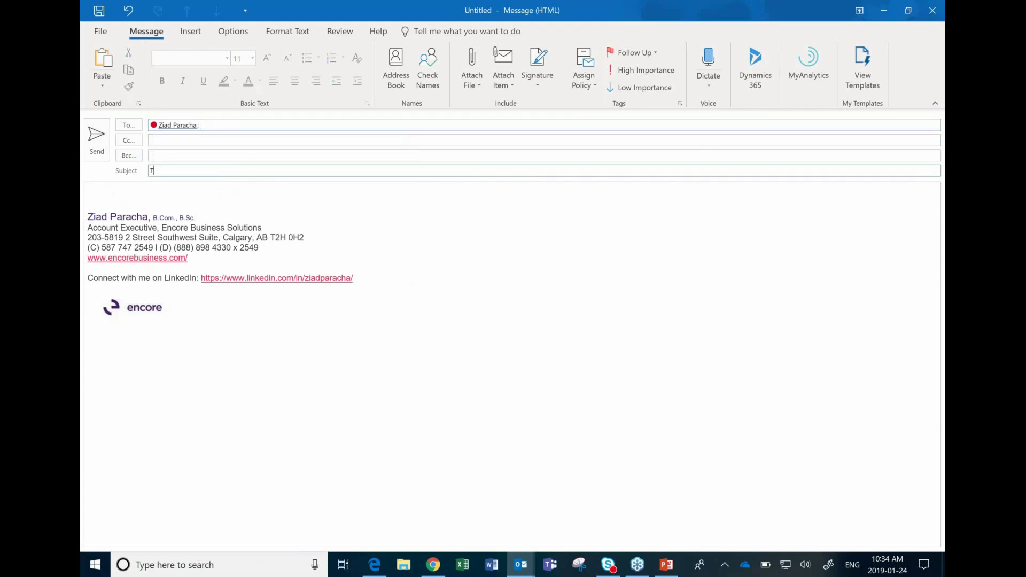
left_click(216, 195)
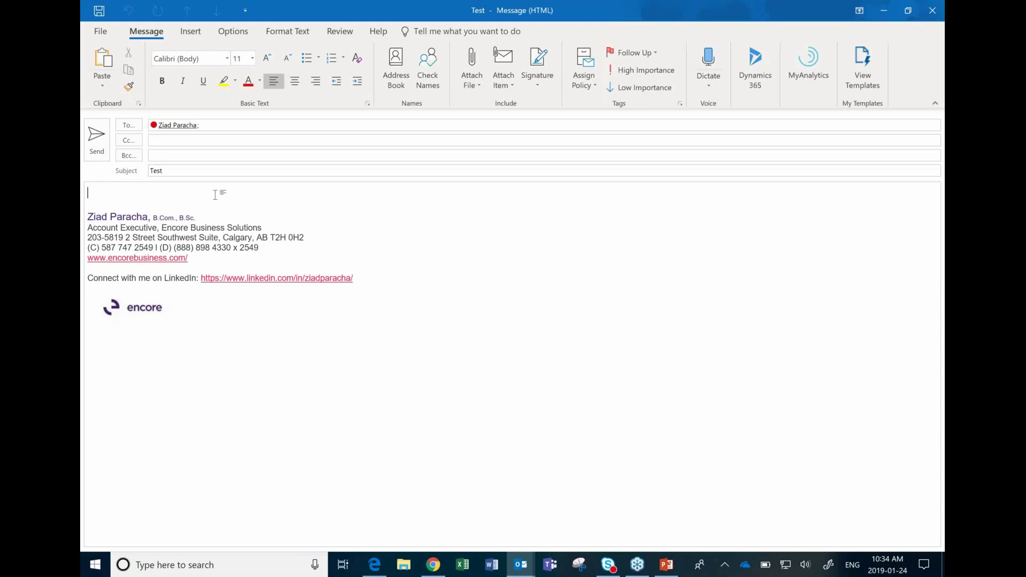
type("I love doing my job!")
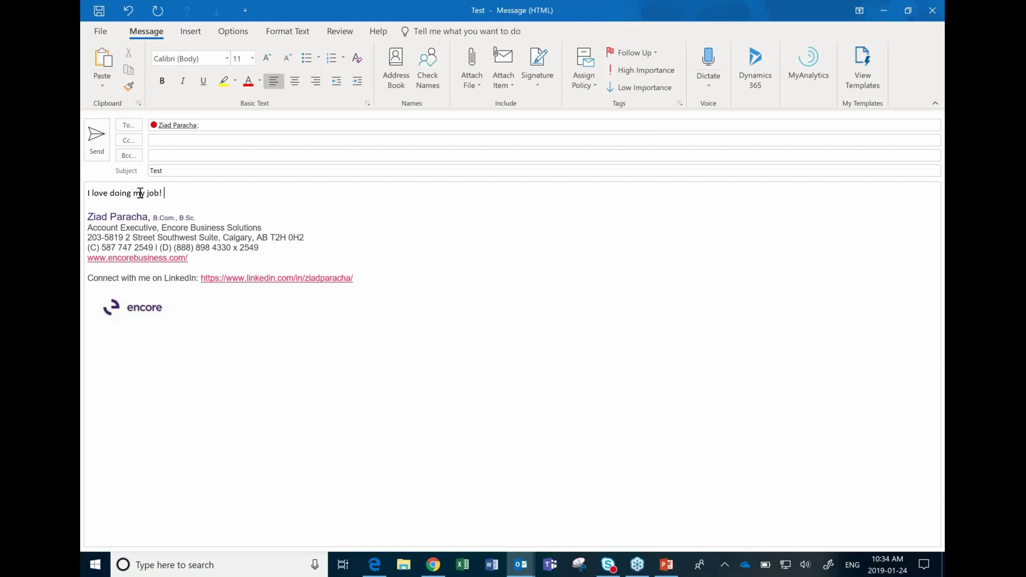
Run Smart Lookup on the word "love" in the message body and view its full definition
double_click(99, 193)
right_click(102, 198)
mouse_move(135, 330)
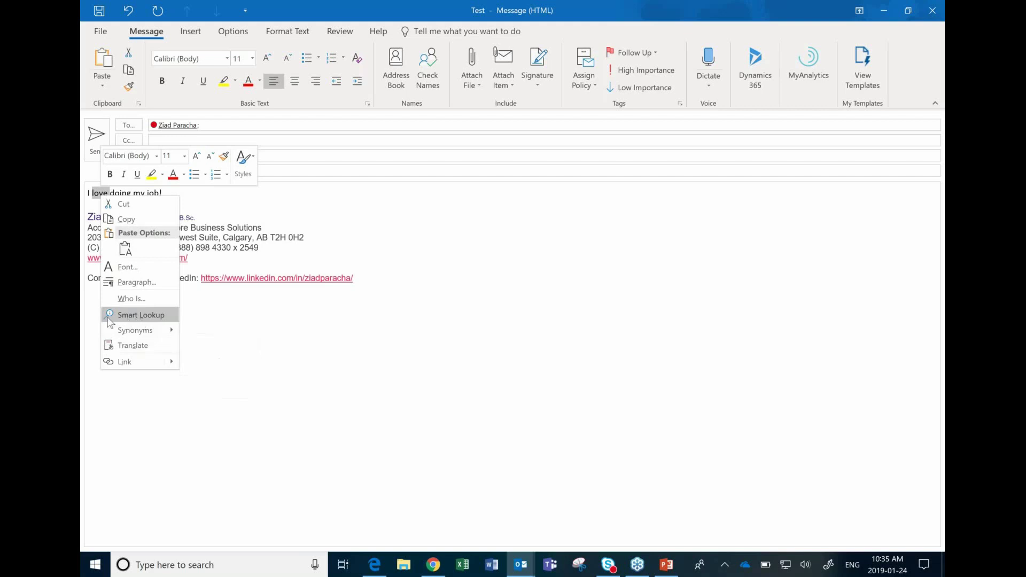
left_click(159, 321)
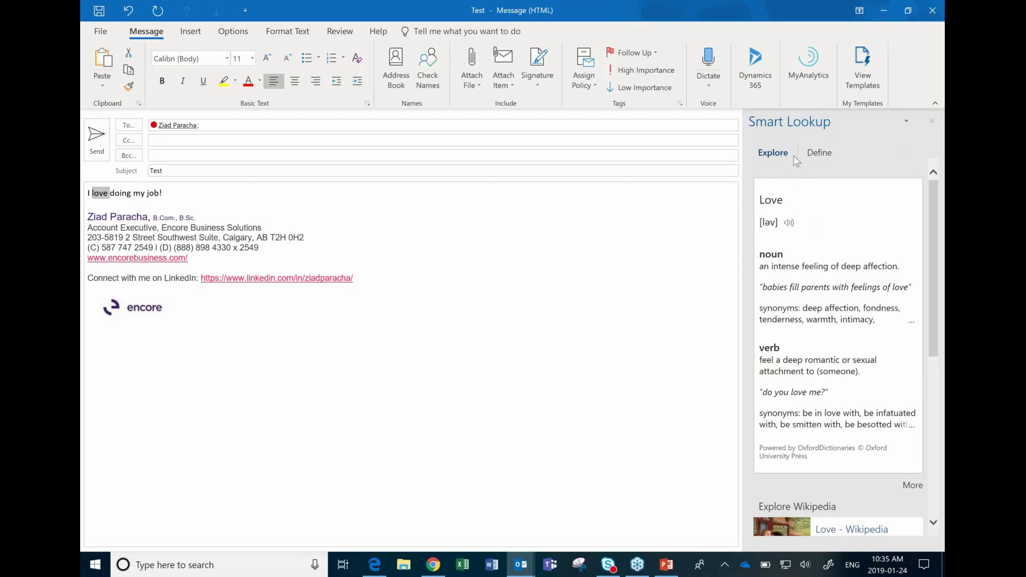
left_click(824, 151)
left_click(826, 152)
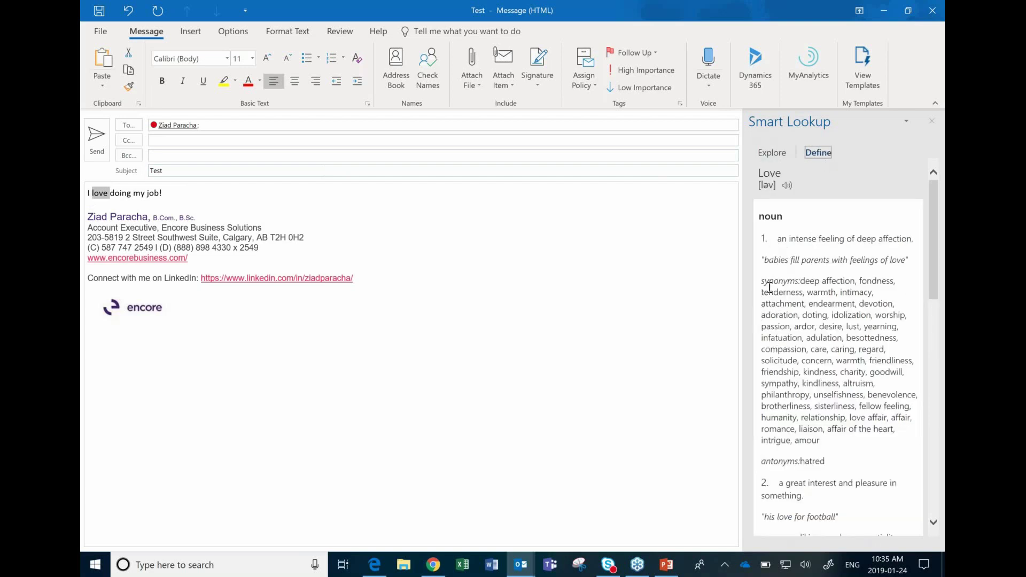
Examine the Explore results for "love", including the Wikipedia and web search entries, and close Smart Lookup
left_click(772, 154)
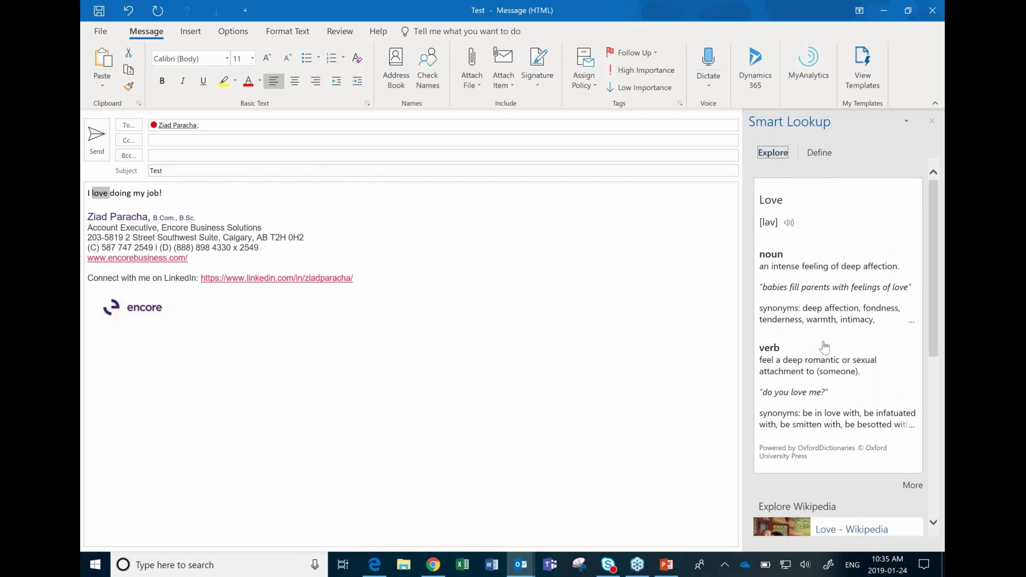
scroll(822, 270, "down", 5)
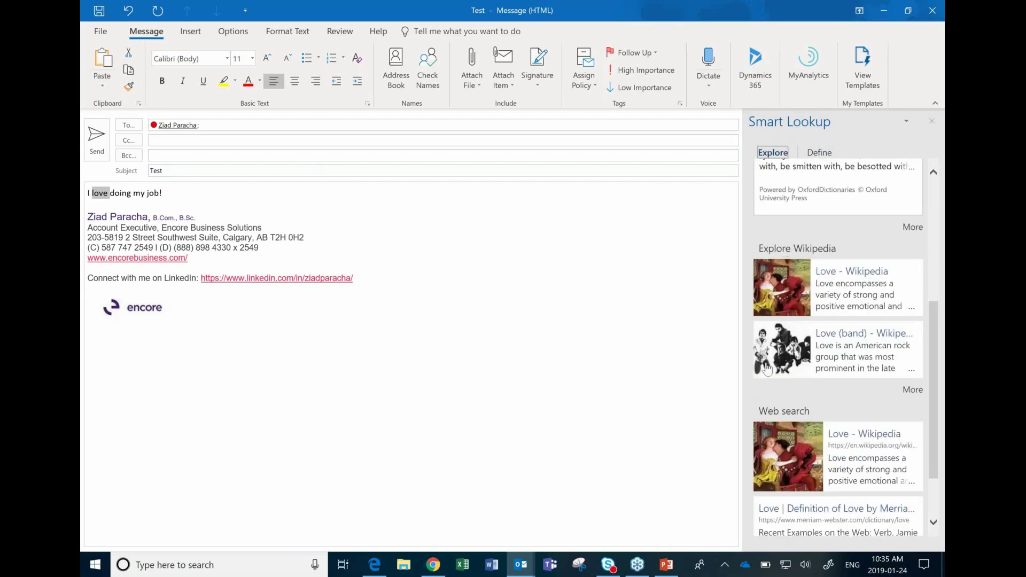
scroll(804, 415, "down", 3)
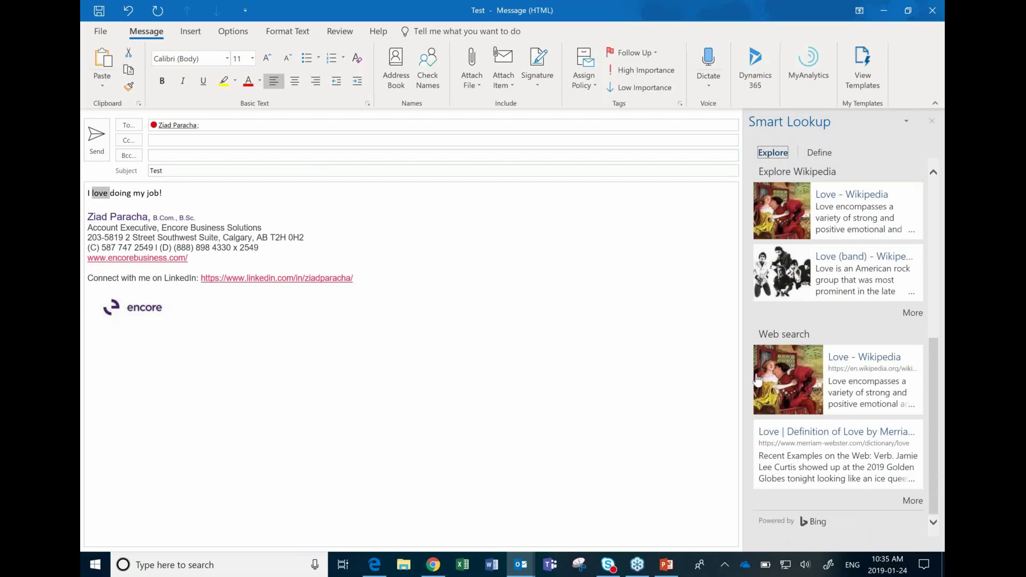
left_click(292, 195)
left_click(931, 122)
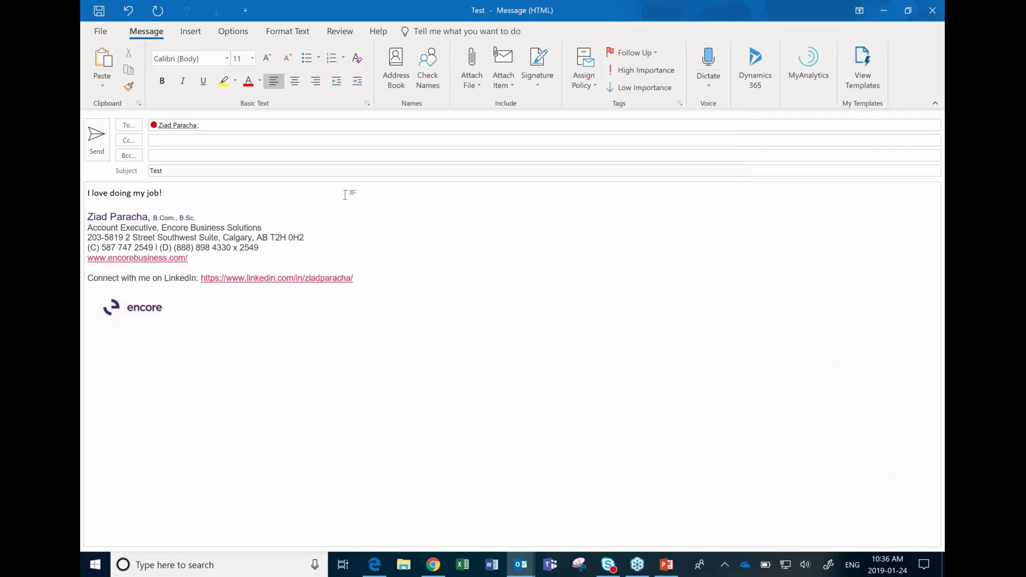
Add the text "I work at Encore which is a Microosoft" after the first sentence in the message body
left_click(314, 198)
type("I work an")
key("BackSpace")
type("t Encore which is a Microosoft")
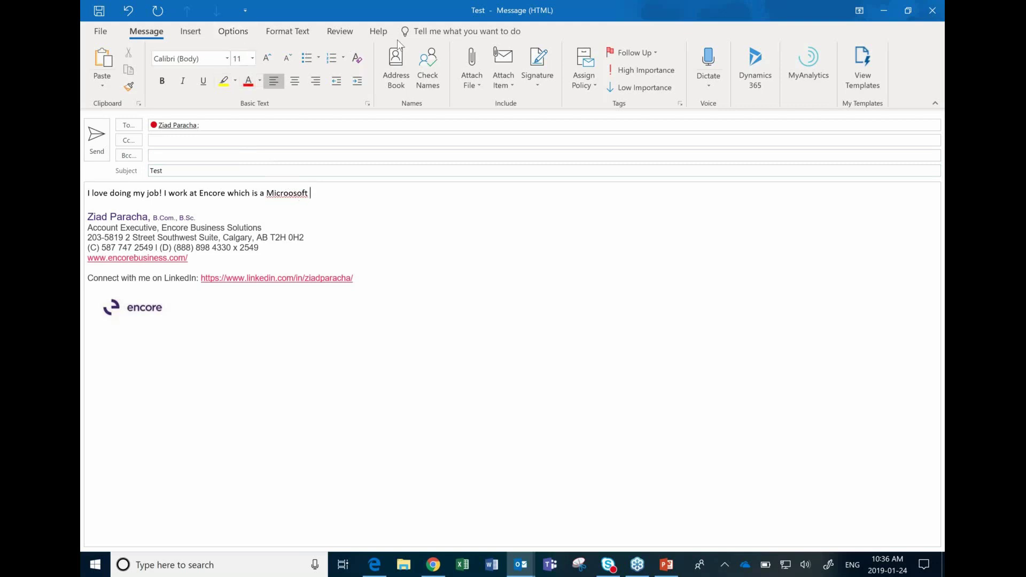
Run a spelling check on the message and change "Microosoft" to the suggested "Microsoft"
right_click(283, 195)
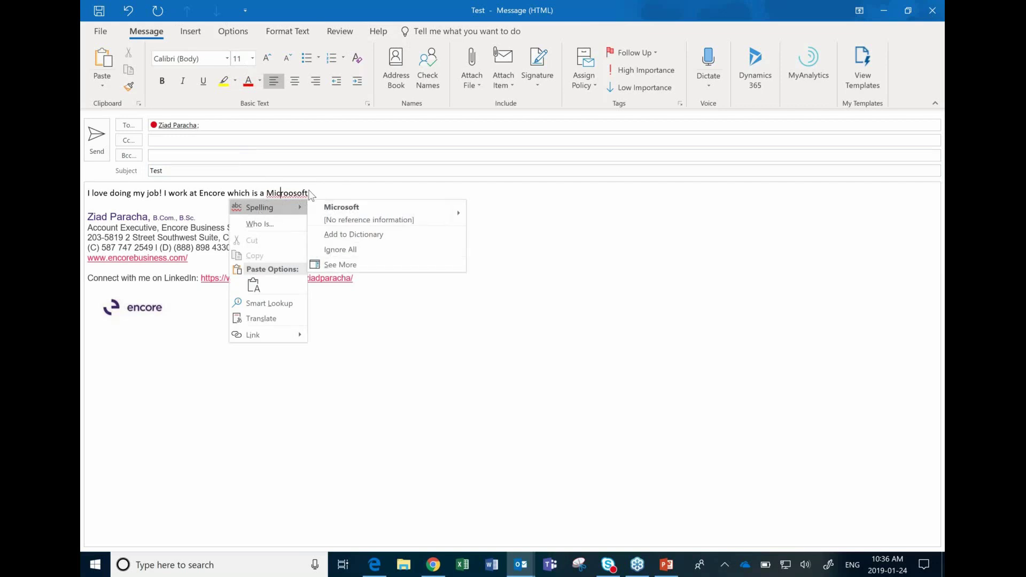
key("Escape")
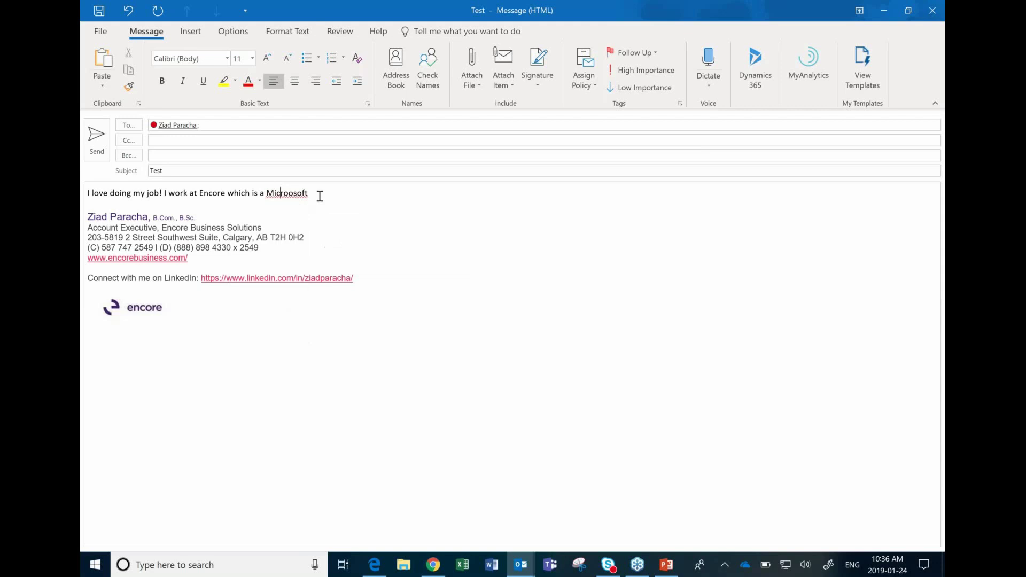
left_click(340, 34)
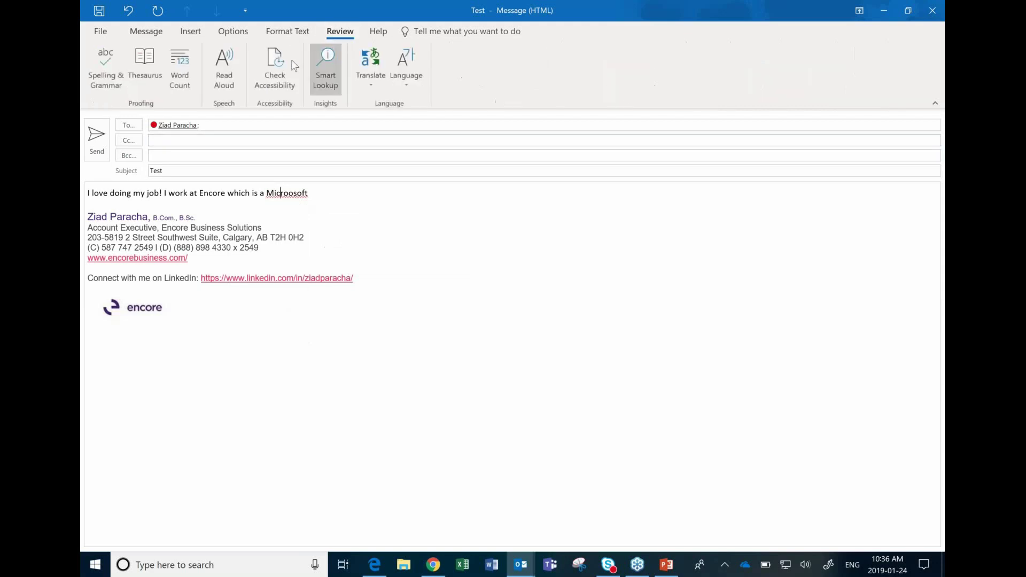
left_click(101, 75)
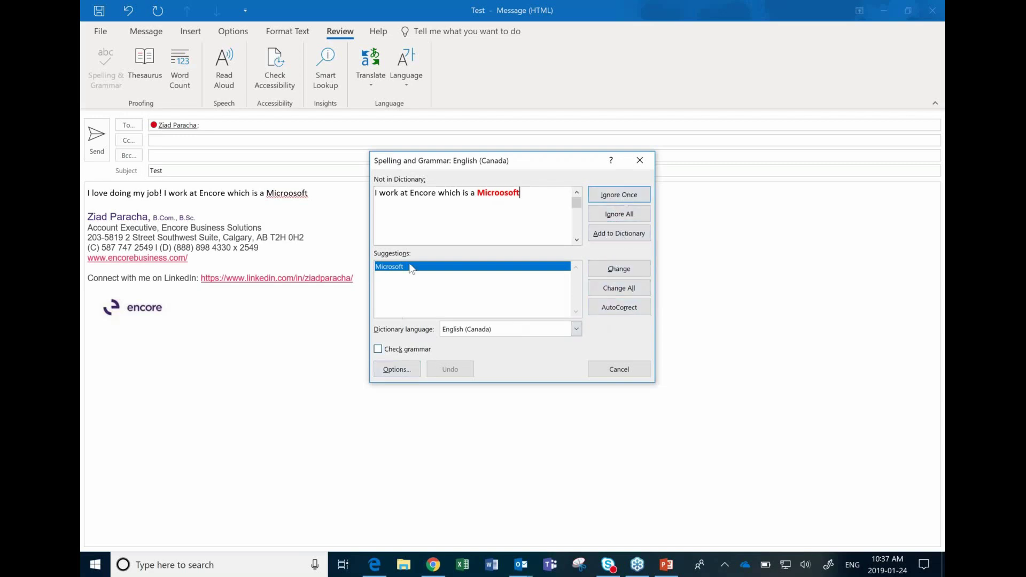
left_click(437, 269)
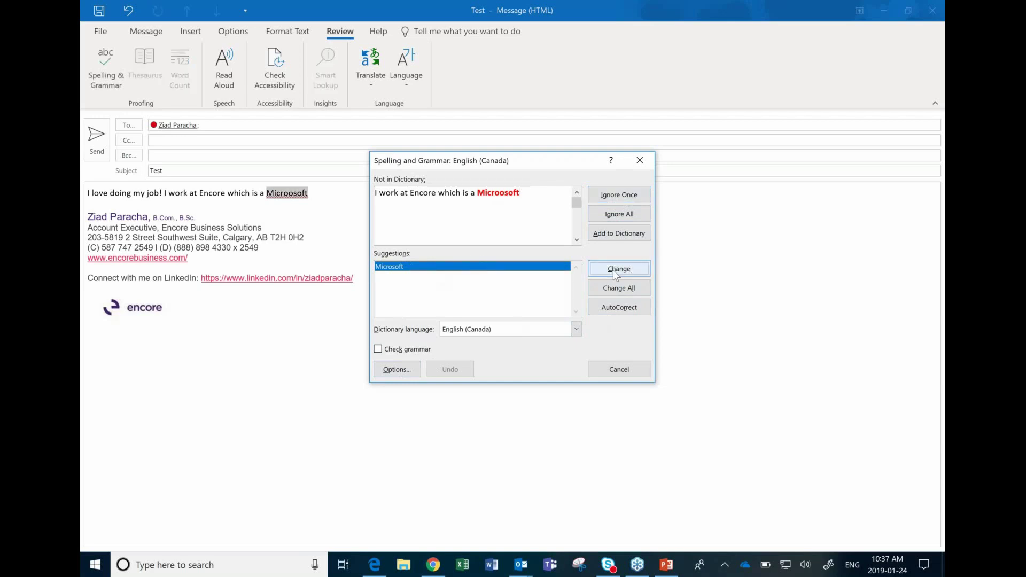
left_click(629, 273)
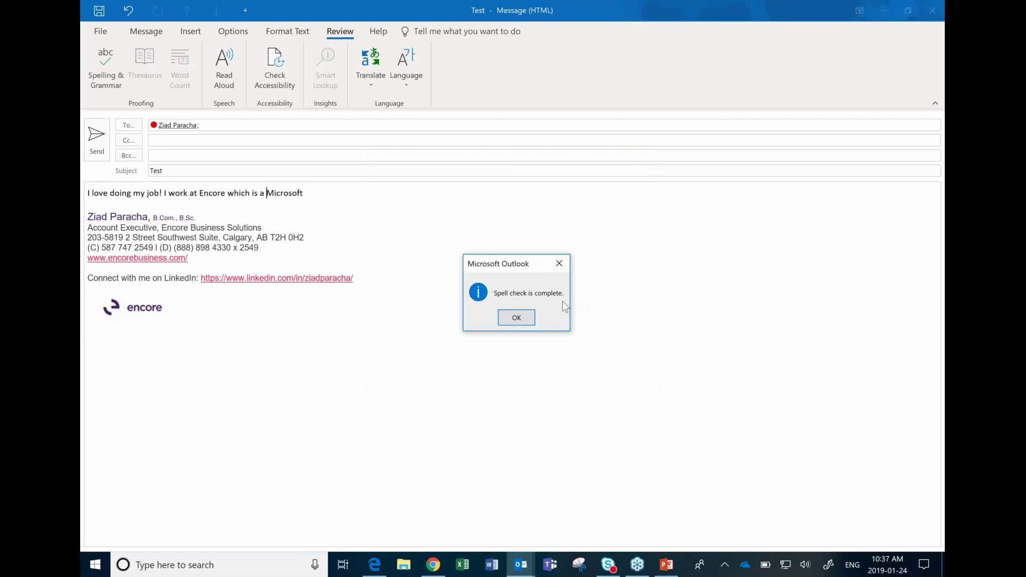
left_click(522, 315)
View the message's word count statistics and close them
left_click(317, 191)
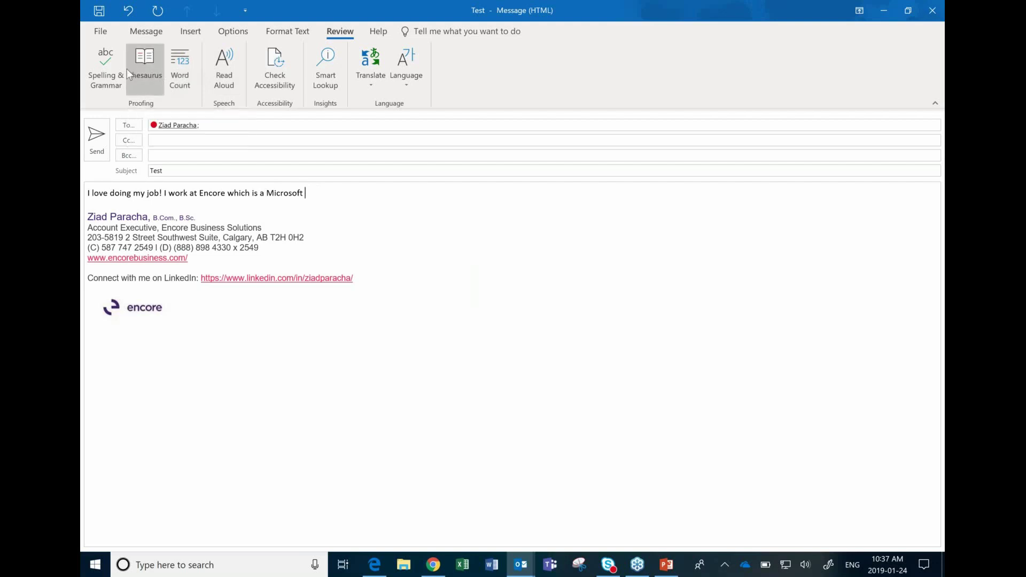
left_click(180, 88)
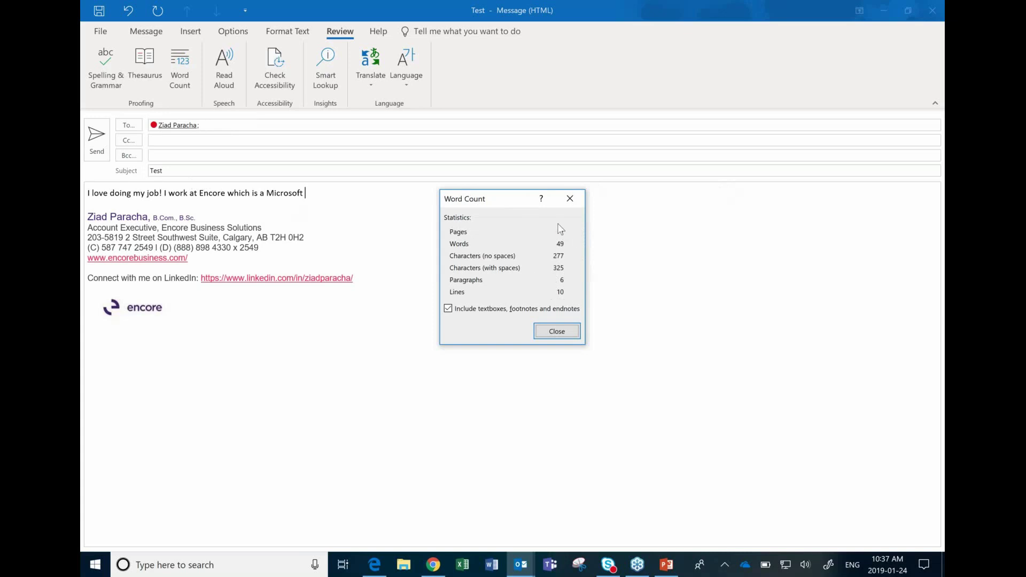
left_click(570, 205)
Have the line "I love doing my job! I work at Encore which is a Microsoft" read aloud
left_click(213, 87)
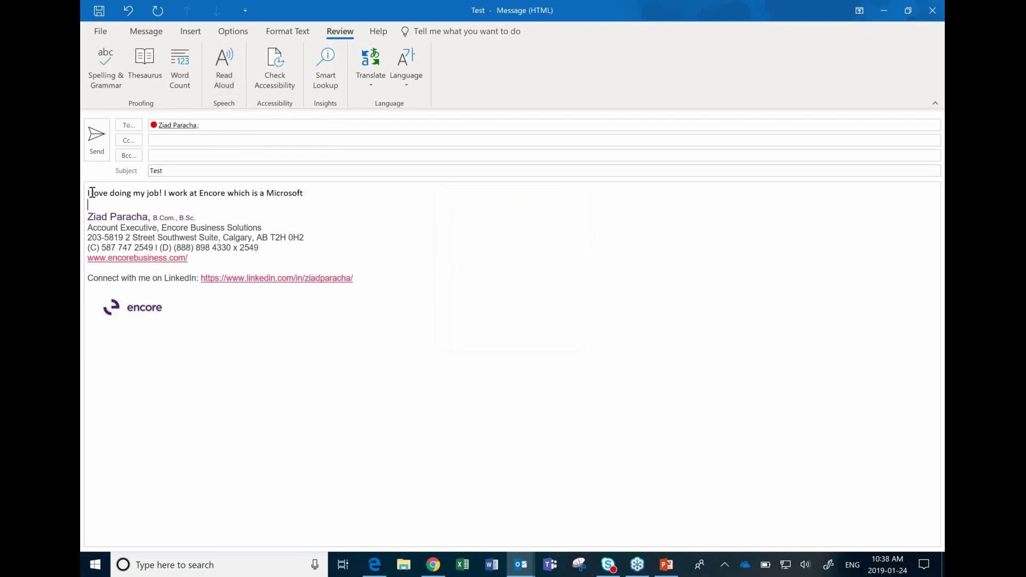
left_click_drag(87, 197, 316, 193)
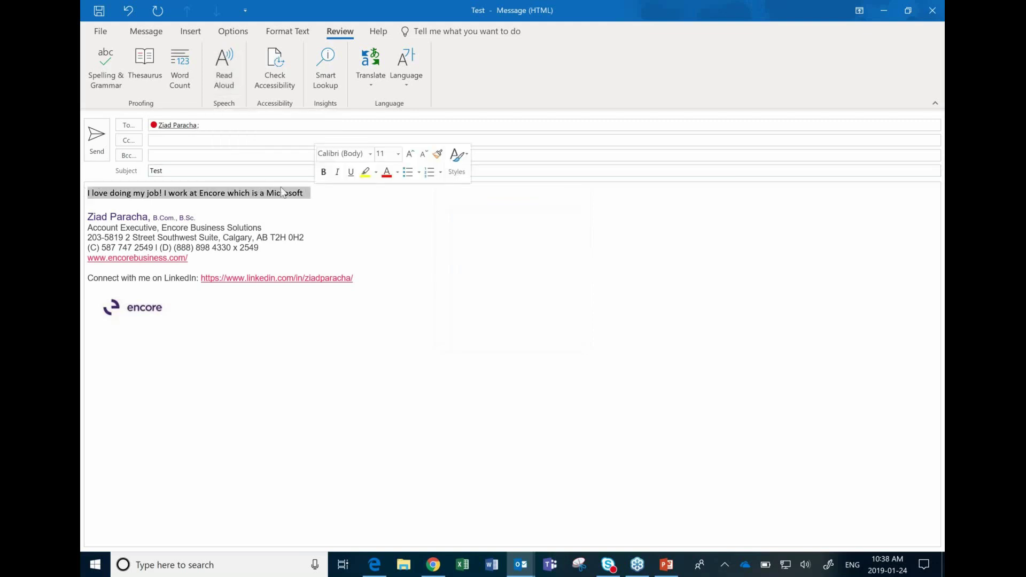
left_click(223, 76)
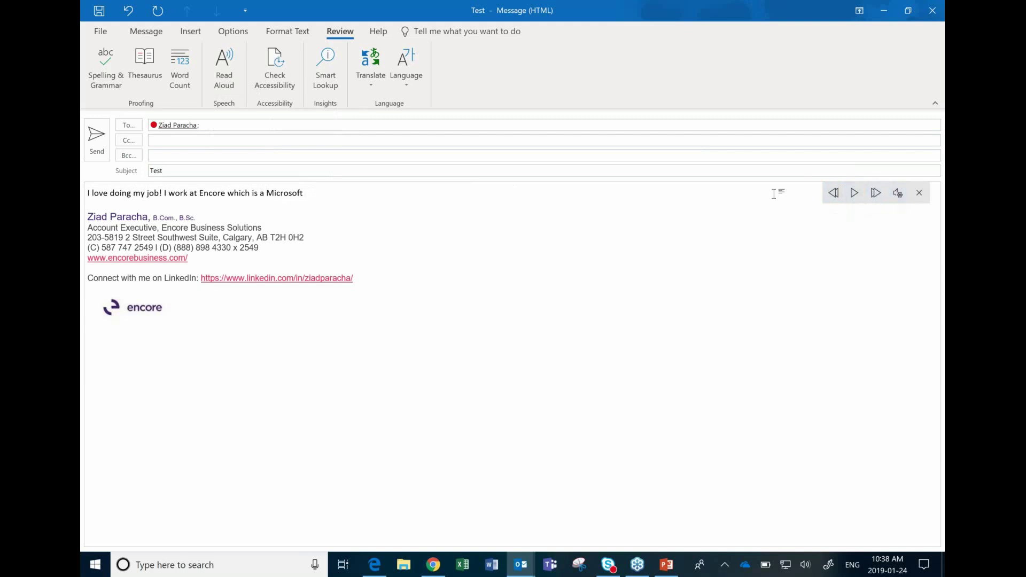
Switch the Read Aloud voice to Microsoft Richard and play back the first sentence of the message
left_click(900, 194)
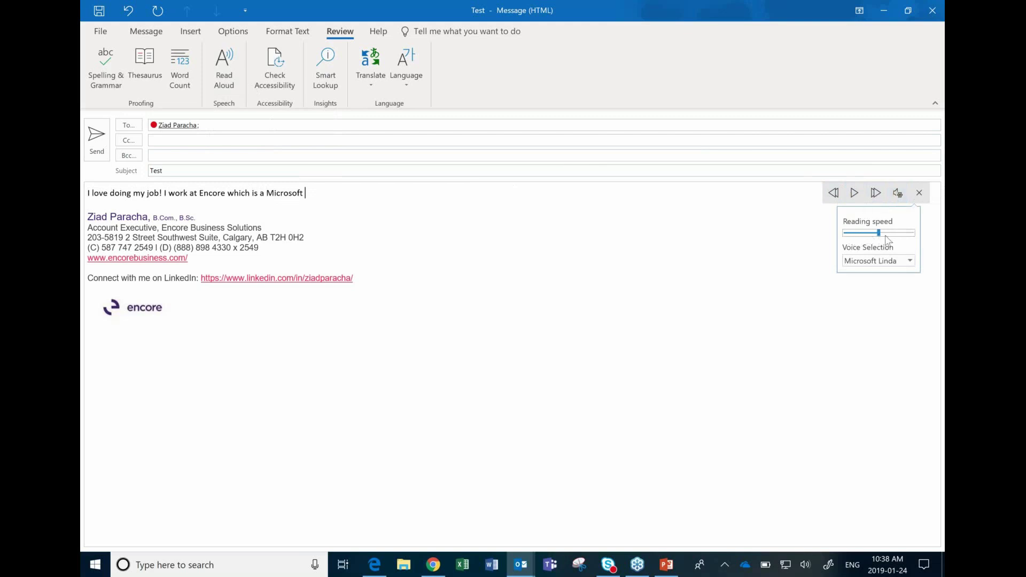
left_click(859, 259)
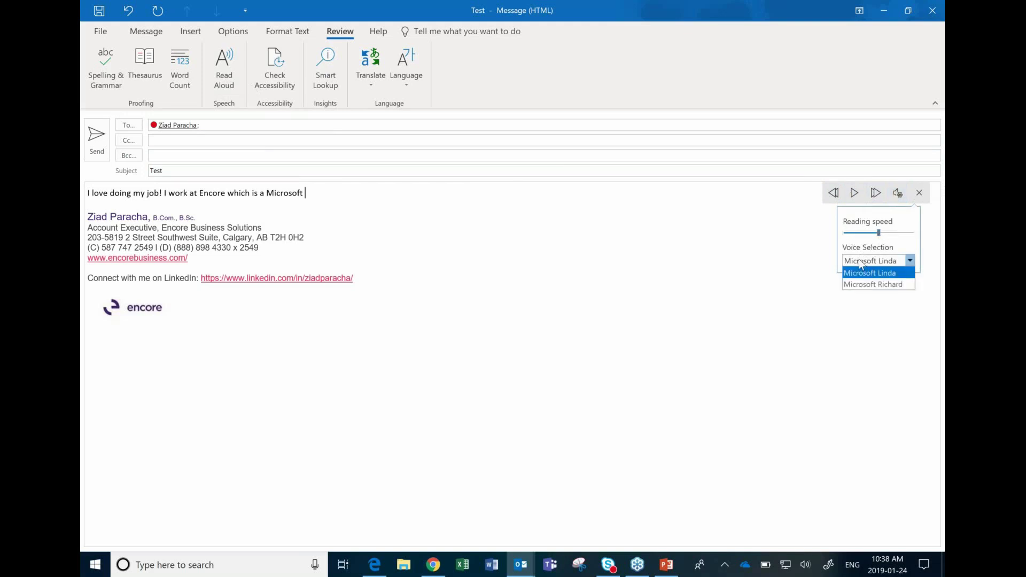
left_click(879, 285)
left_click_drag(164, 193, 87, 192)
left_click(855, 193)
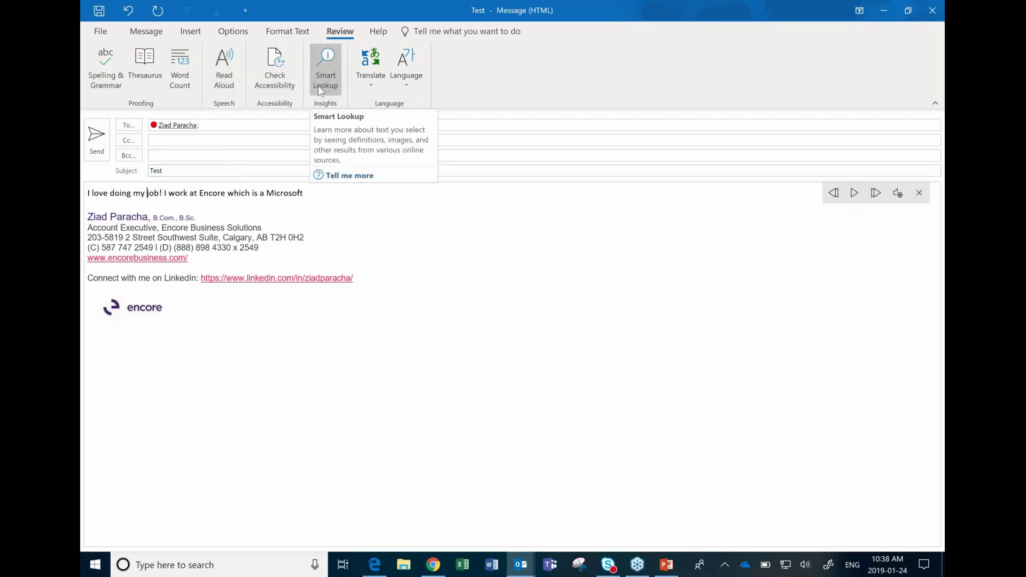
Look through the available translation choices and the proofing language options for the message
left_click(373, 91)
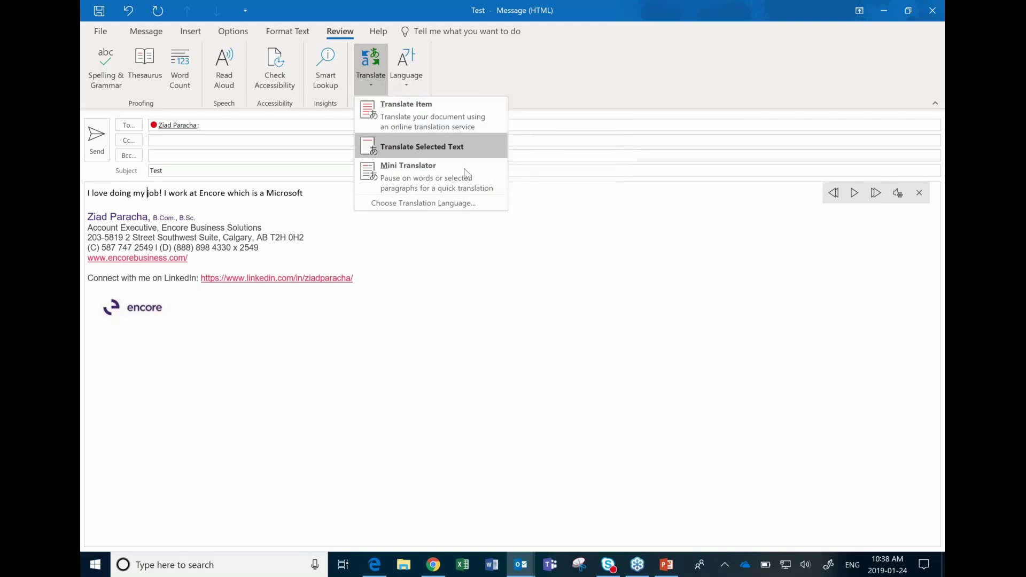
left_click(418, 82)
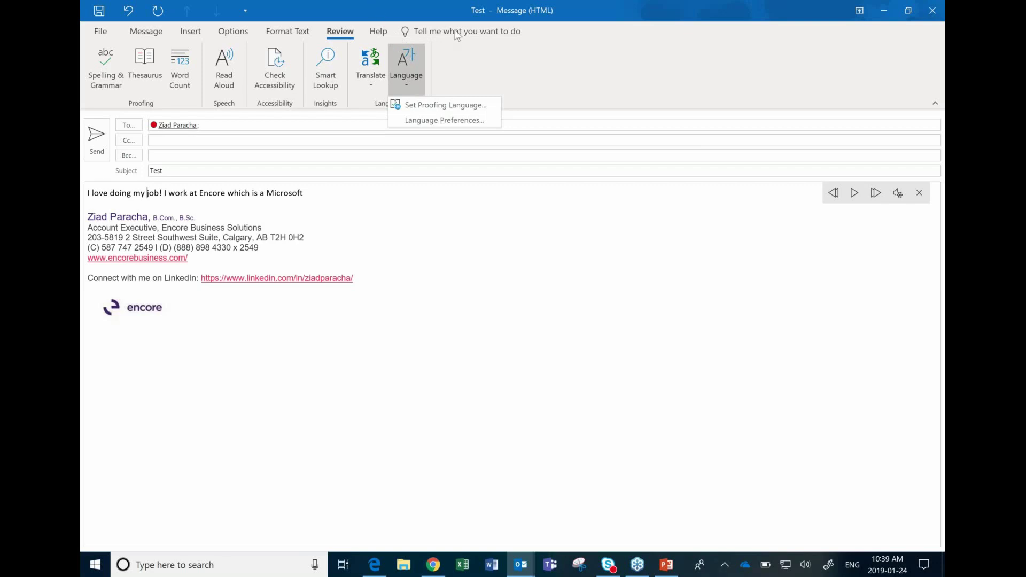
left_click(249, 173)
Find the Smart Lookup command by searching for "lookup", run it on the word "Microsoft", and review the Explore results
double_click(285, 193)
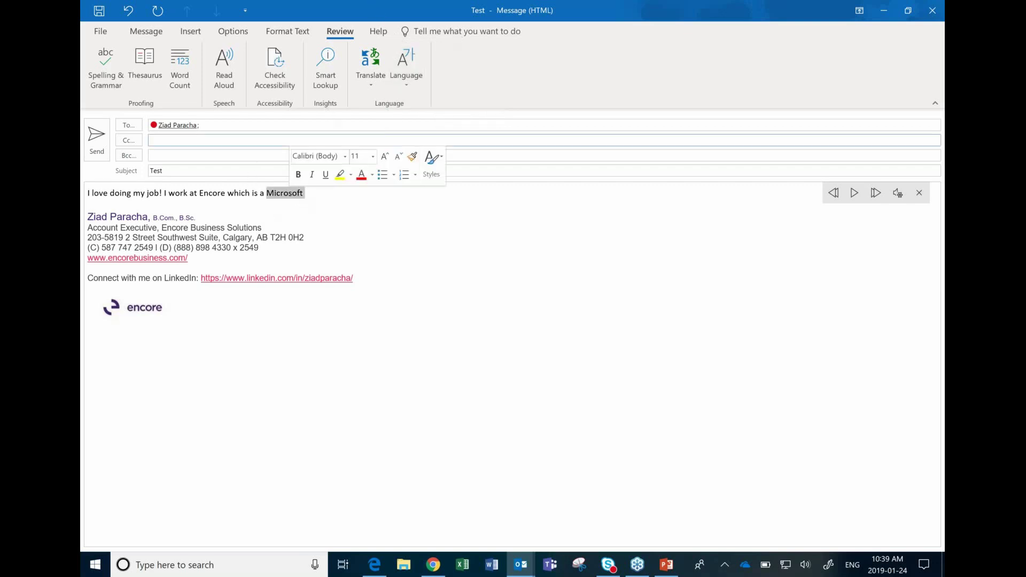
left_click(479, 31)
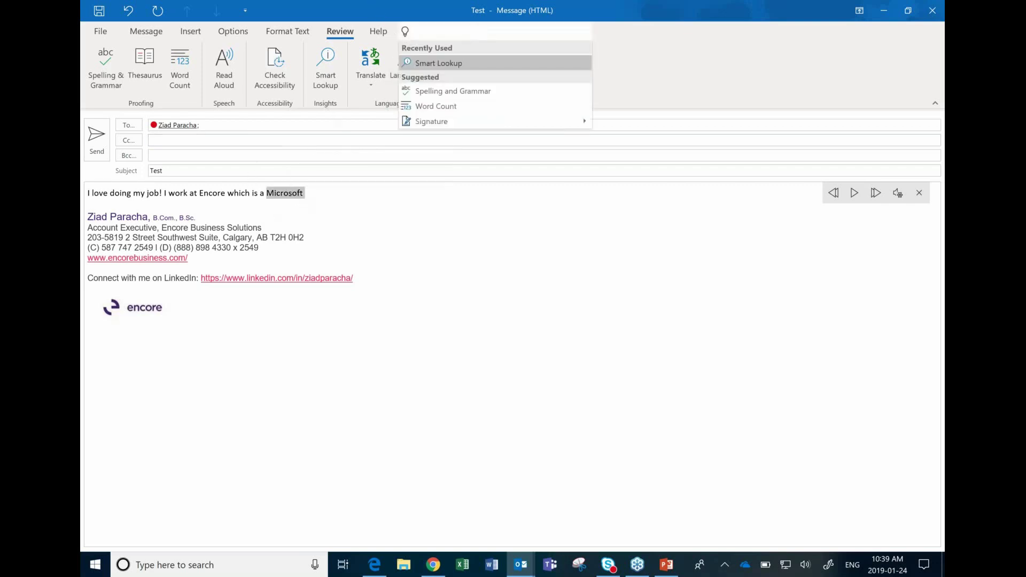
type("lookup")
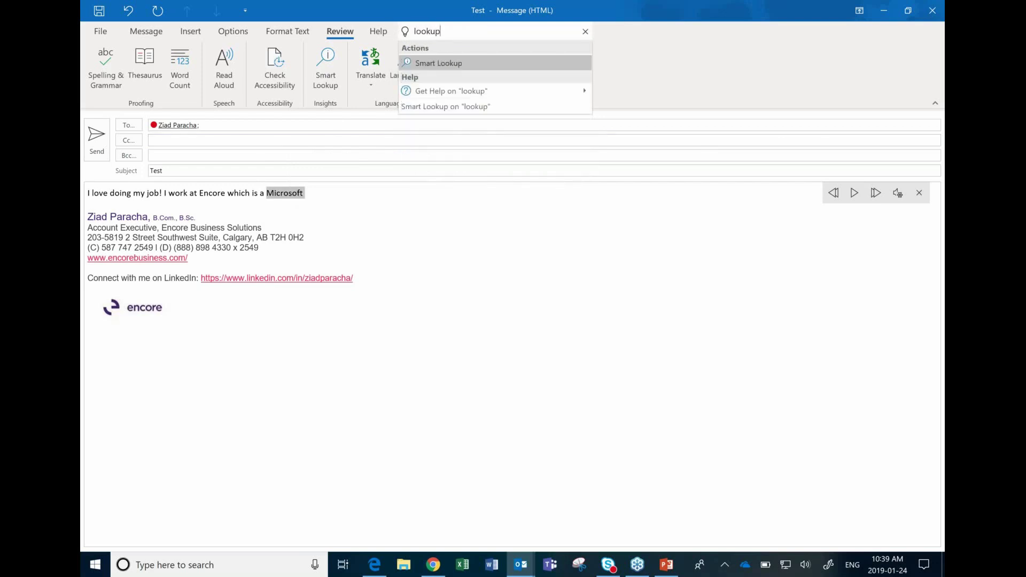
left_click(483, 64)
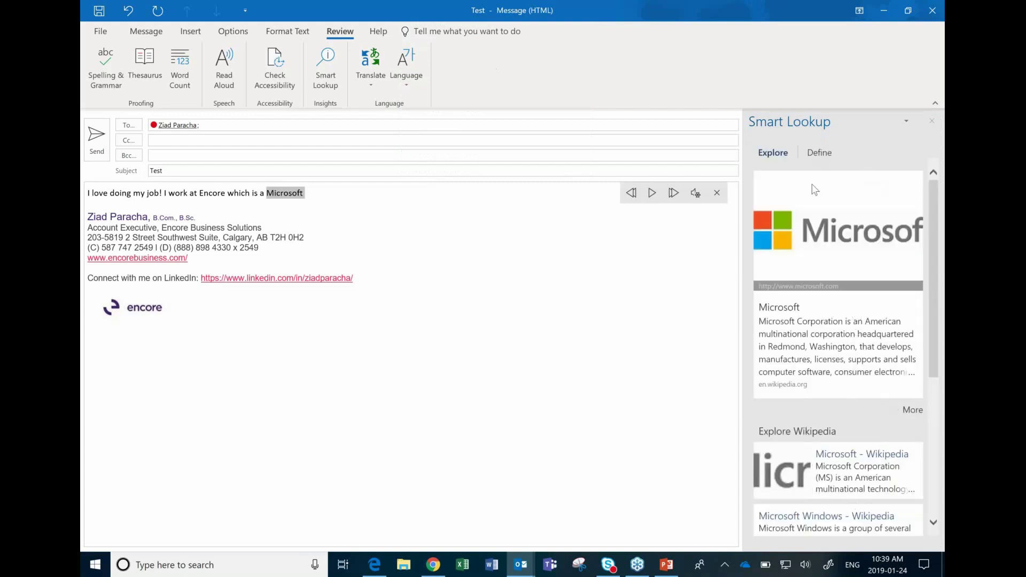
scroll(933, 209, "down", 5)
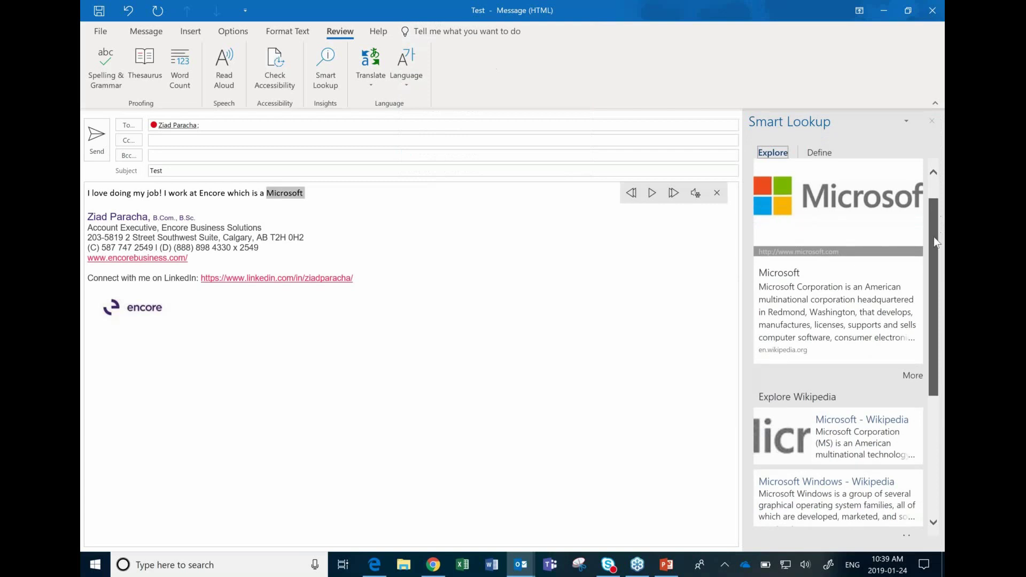
scroll(933, 289, "up", 5)
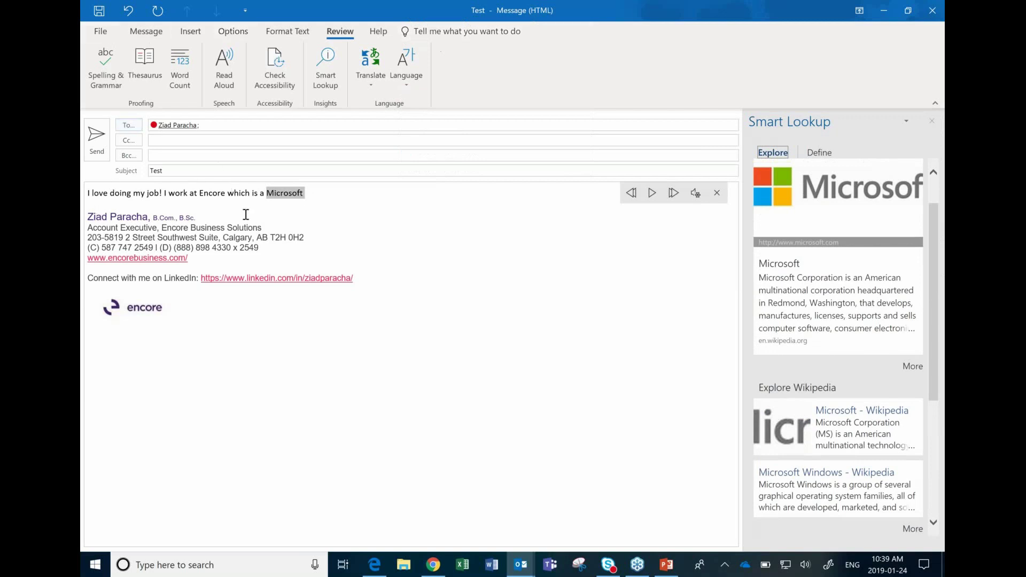
Find the signature command by searching for "sign", view the Signatures and Stationery settings, and leave them without changes
left_click(453, 37)
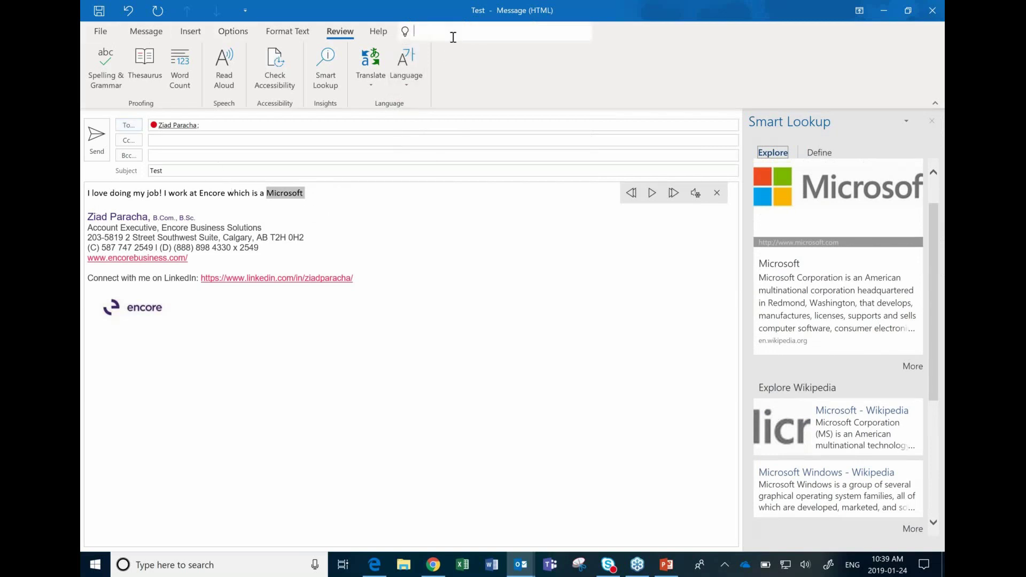
type("sign")
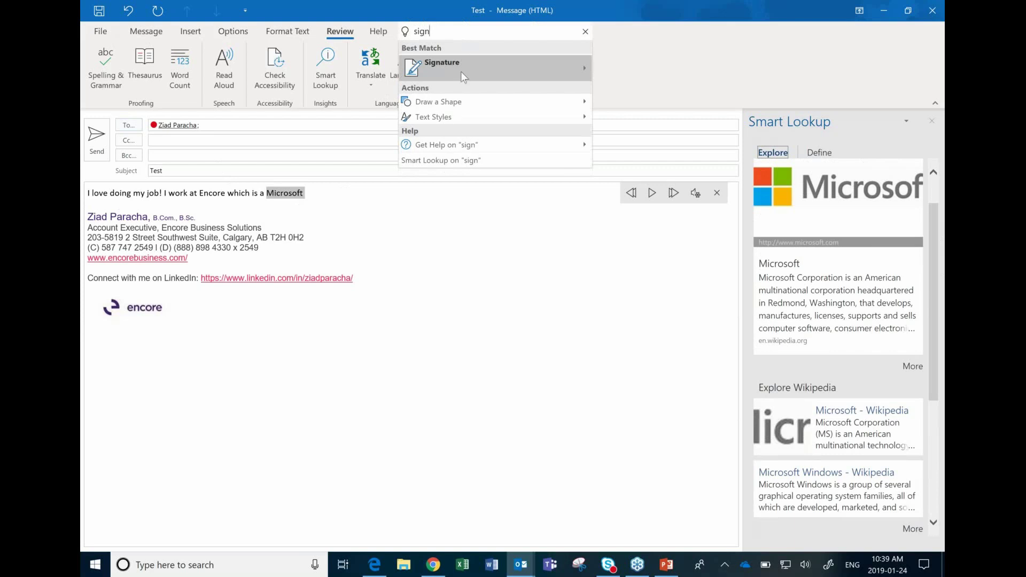
mouse_move(476, 78)
left_click(611, 91)
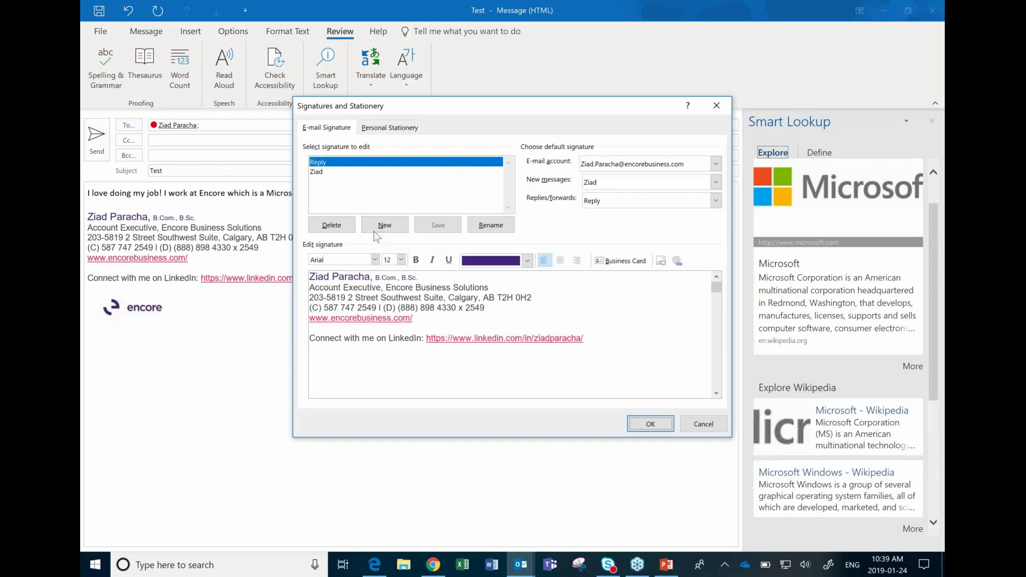
left_click(693, 425)
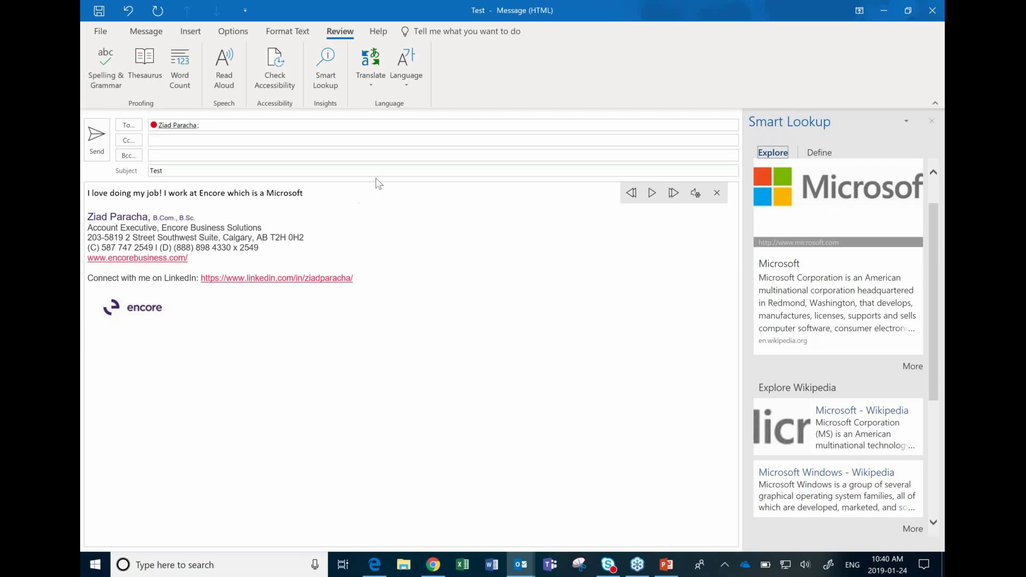
Close the test message, saving it as a draft, and check the Drafts folder
left_click(332, 198)
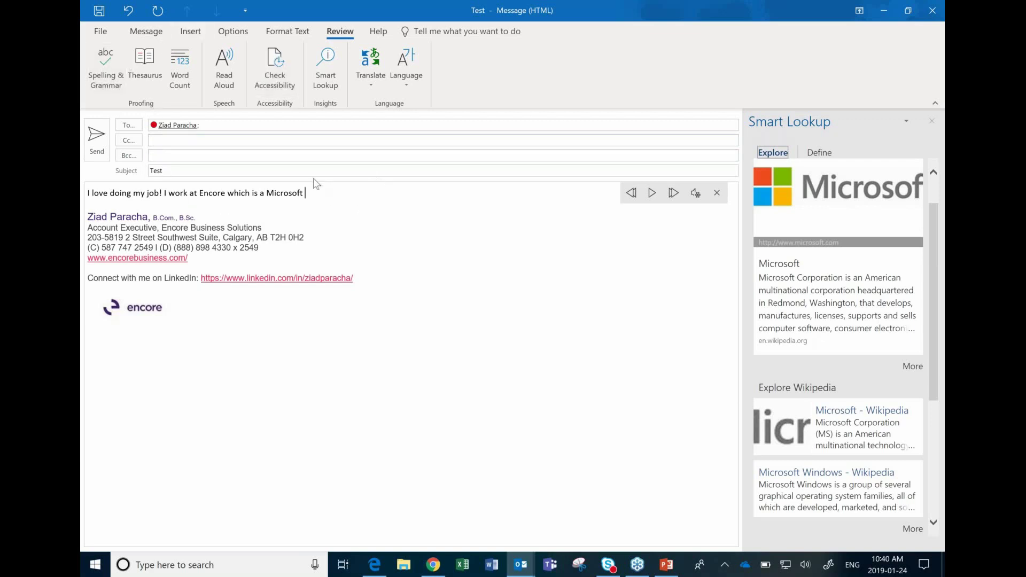
left_click(190, 33)
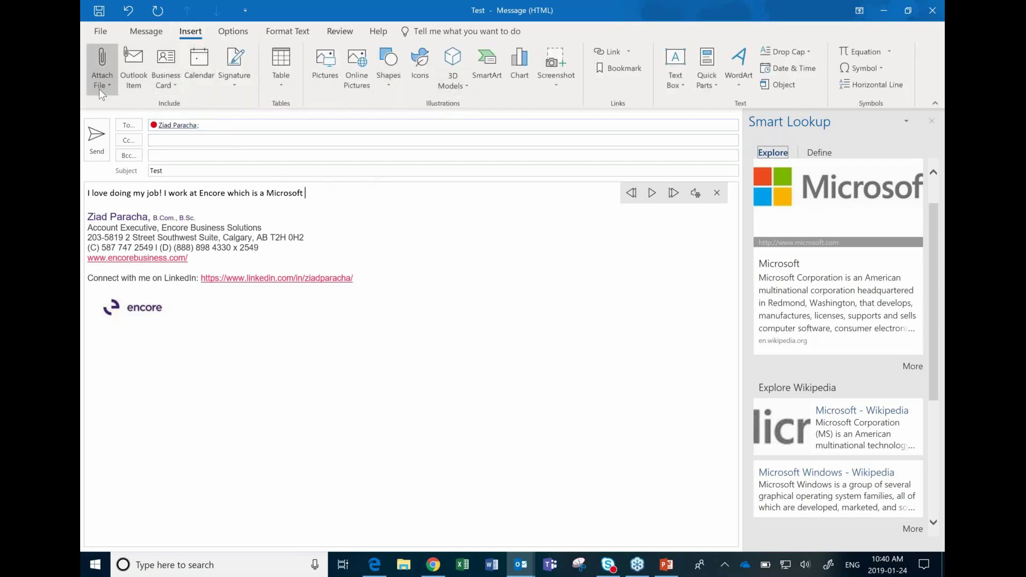
left_click(933, 10)
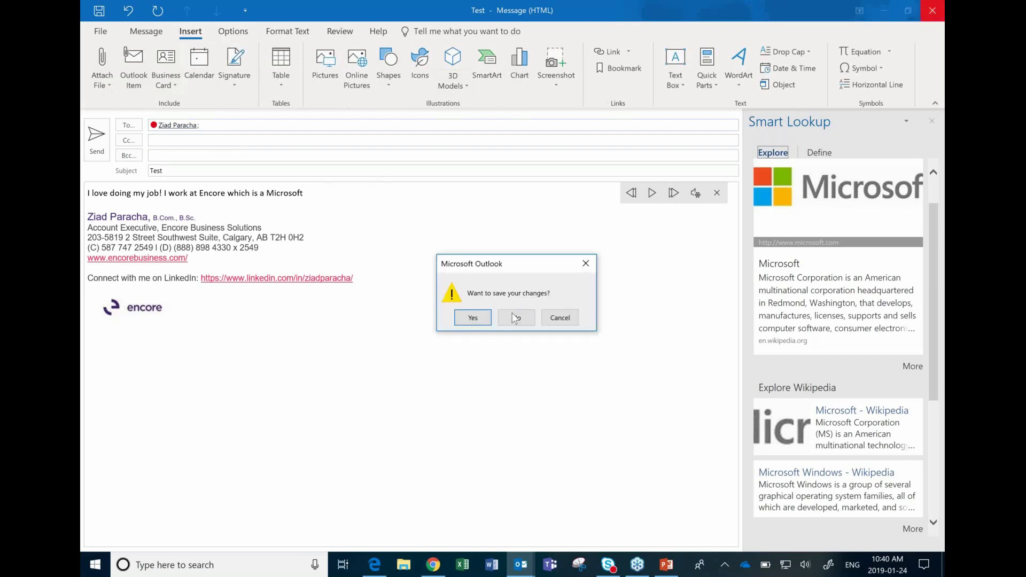
left_click(468, 321)
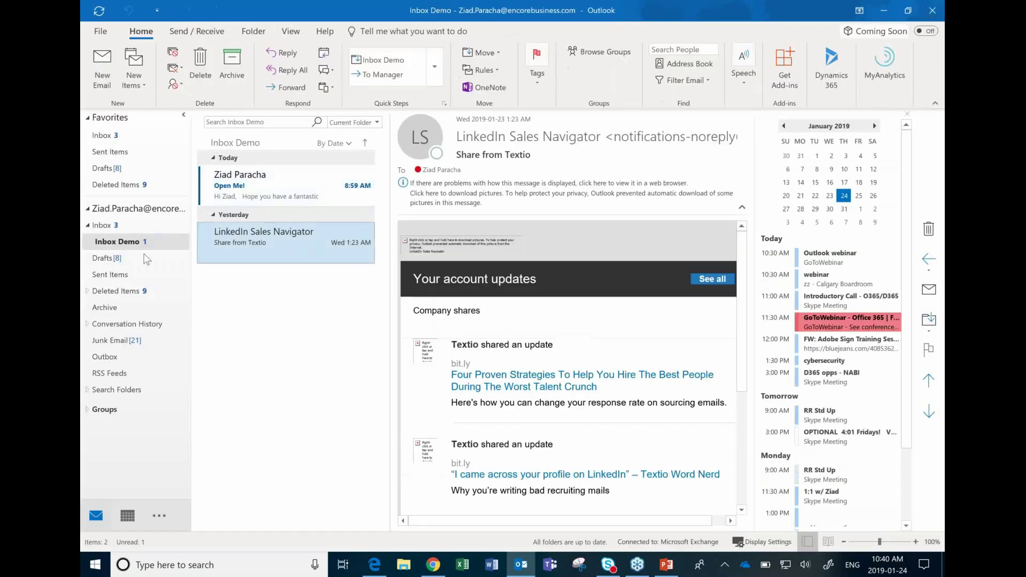
left_click(138, 256)
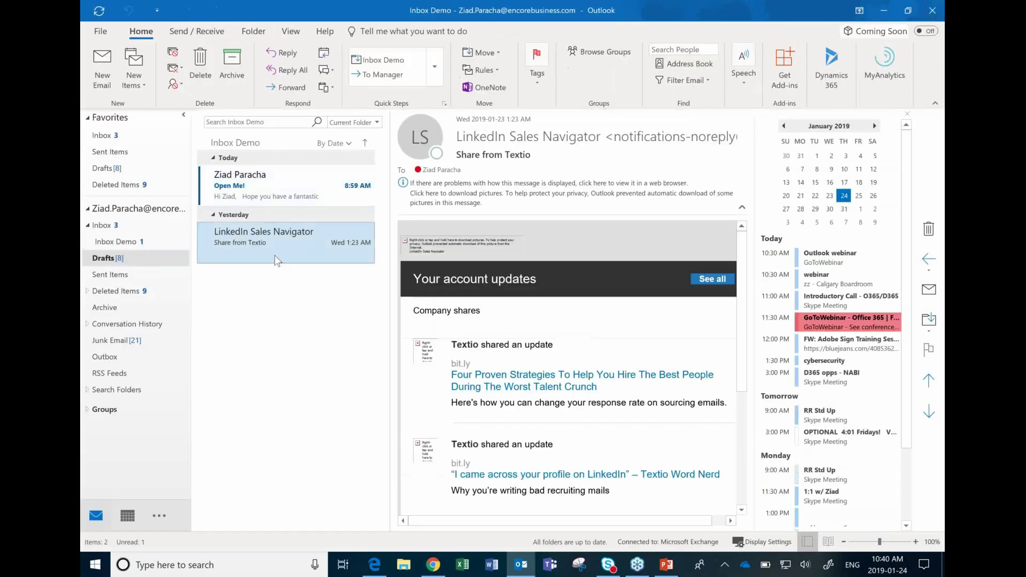
left_click(359, 363)
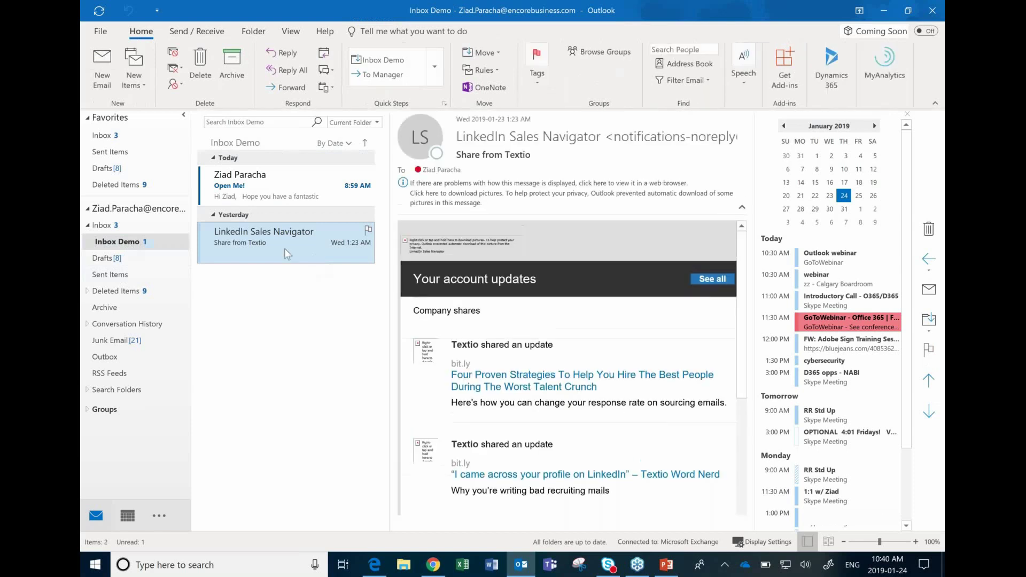
View the "Open Me!" and LinkedIn Sales Navigator messages in Inbox Demo, and mark "Open Me!" as unread
left_click(340, 205)
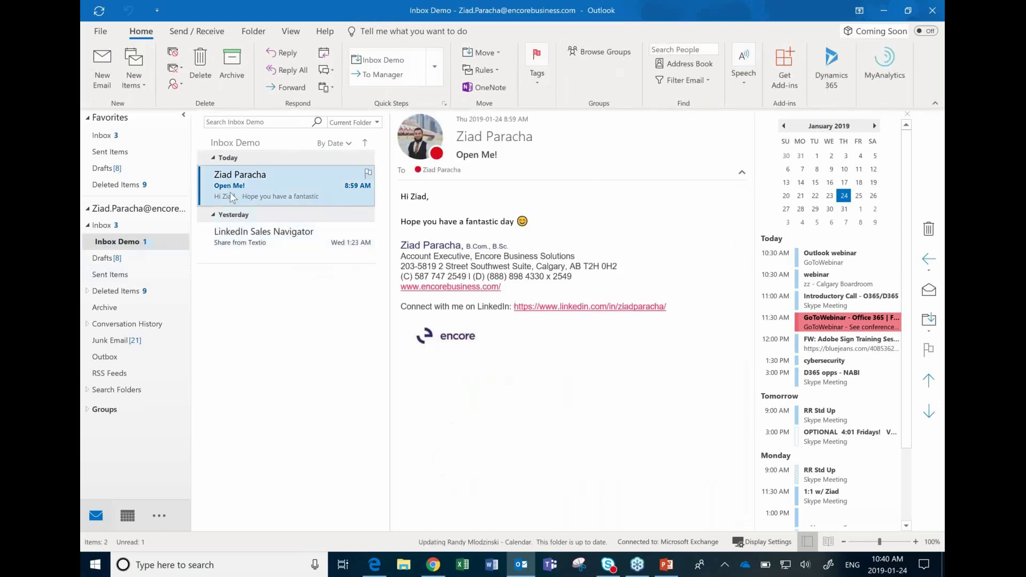
left_click(255, 245)
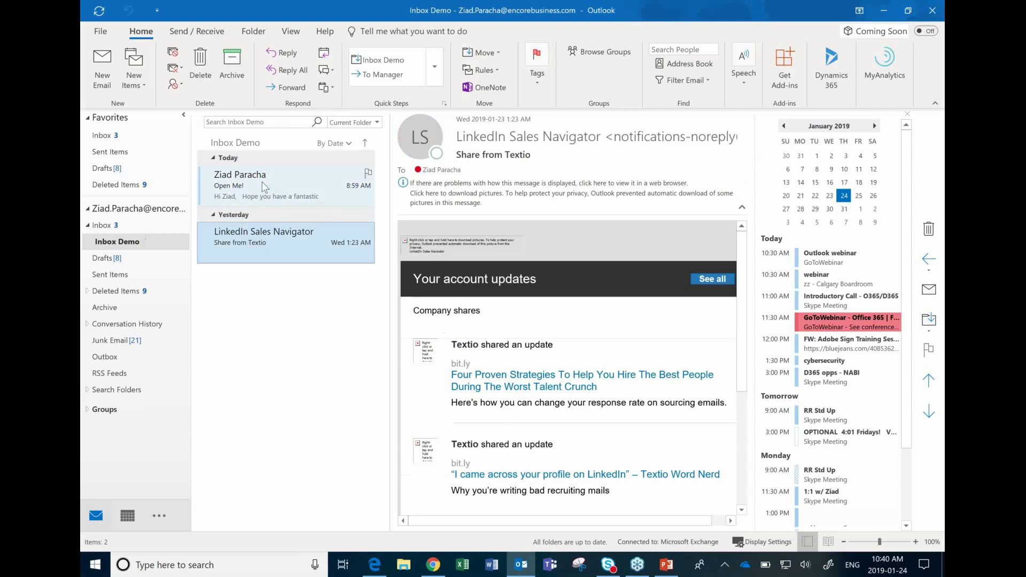
right_click(262, 182)
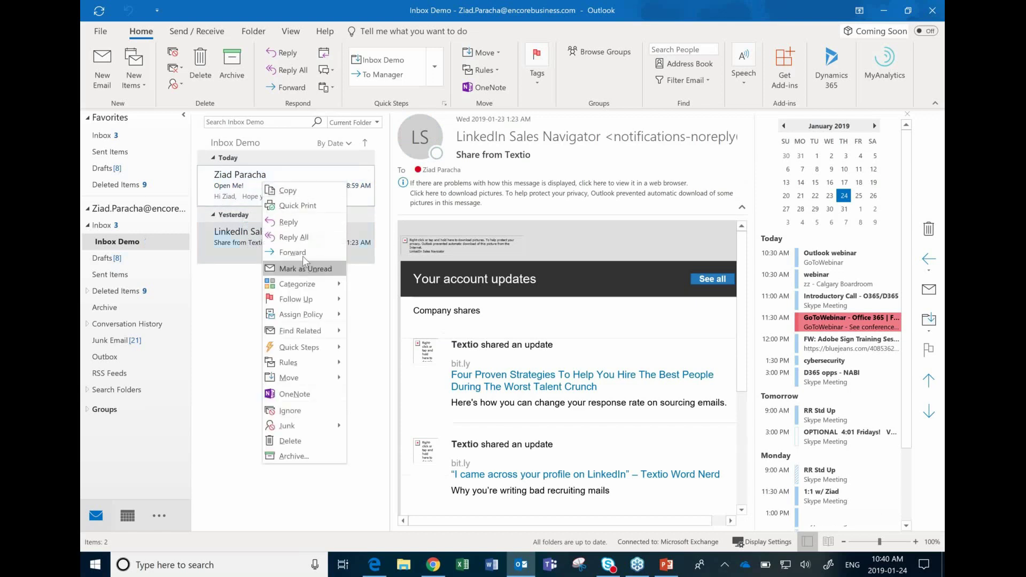
left_click(251, 201)
left_click(277, 178)
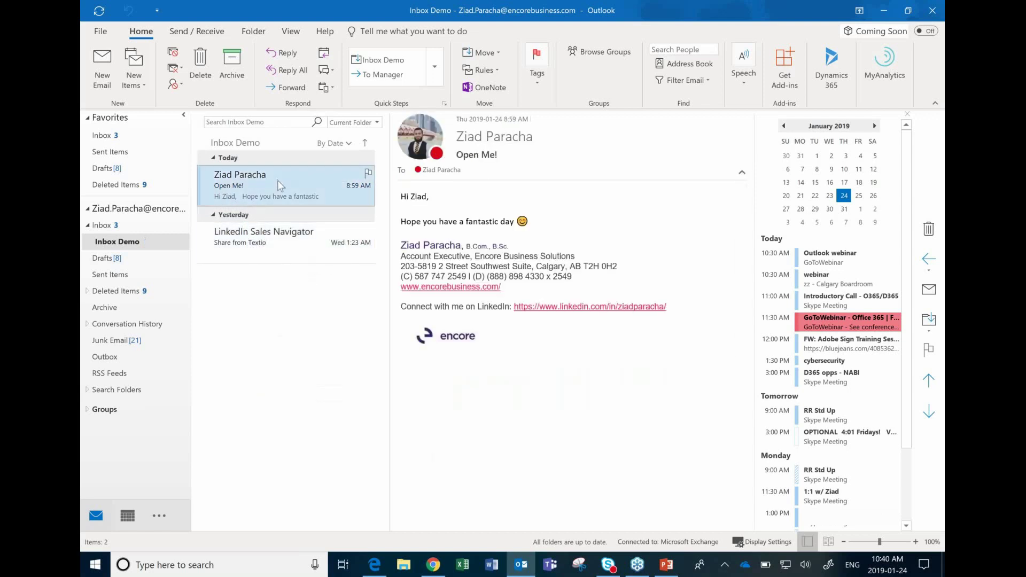
right_click(293, 182)
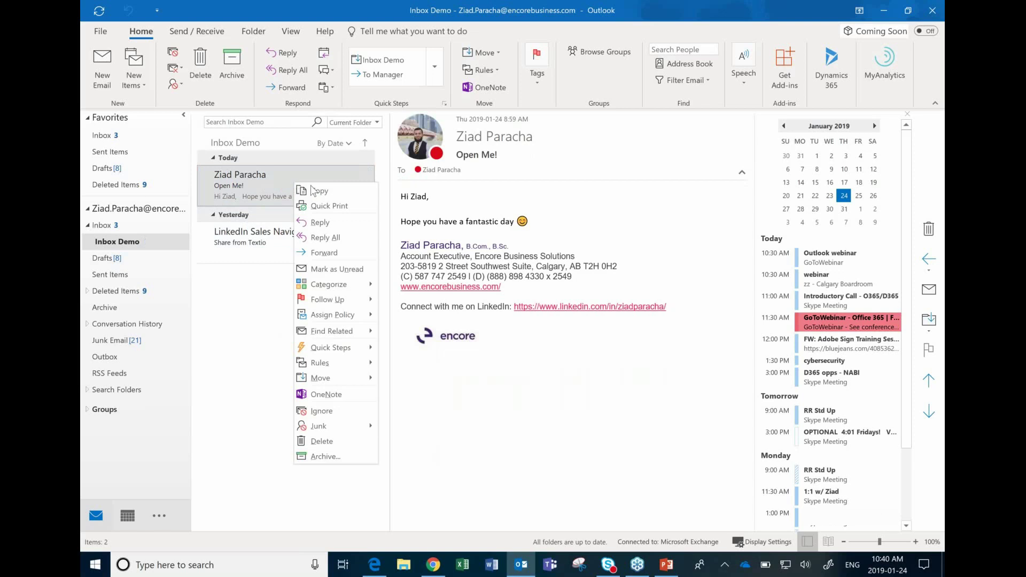
left_click(340, 268)
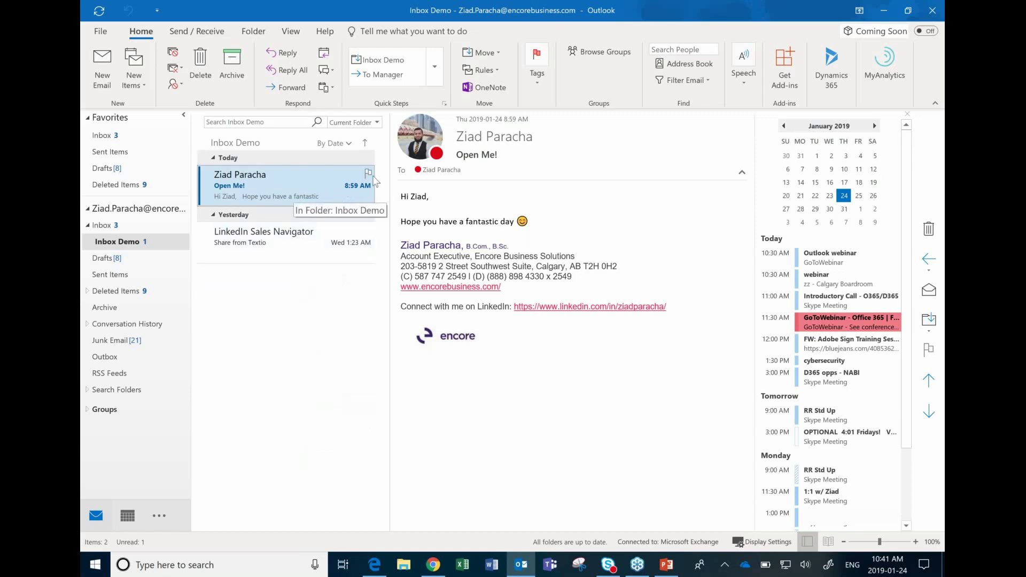
Review the actions available for the "Open Me!" message, including the retention policy and junk mail options
right_click(313, 188)
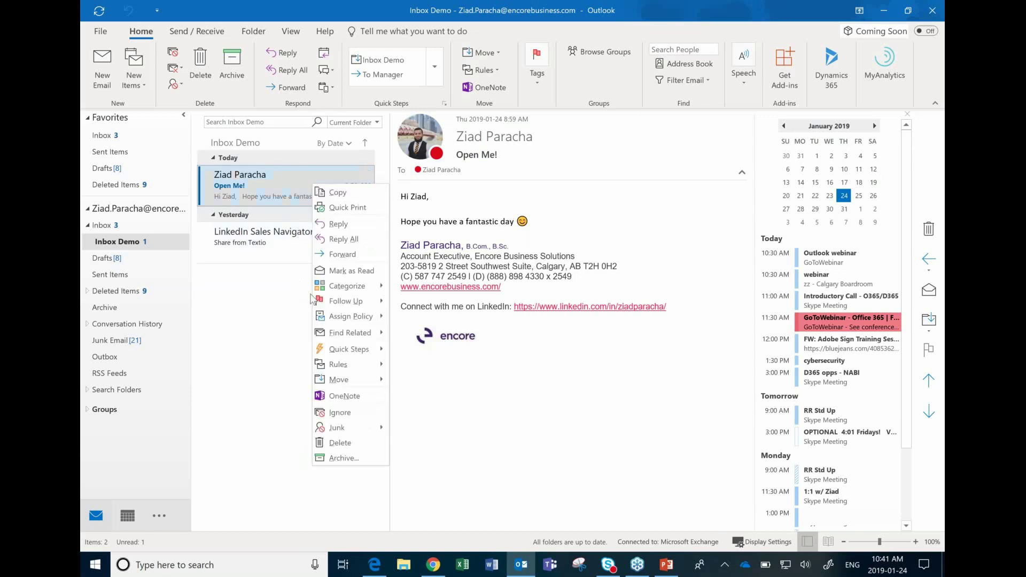
mouse_move(347, 301)
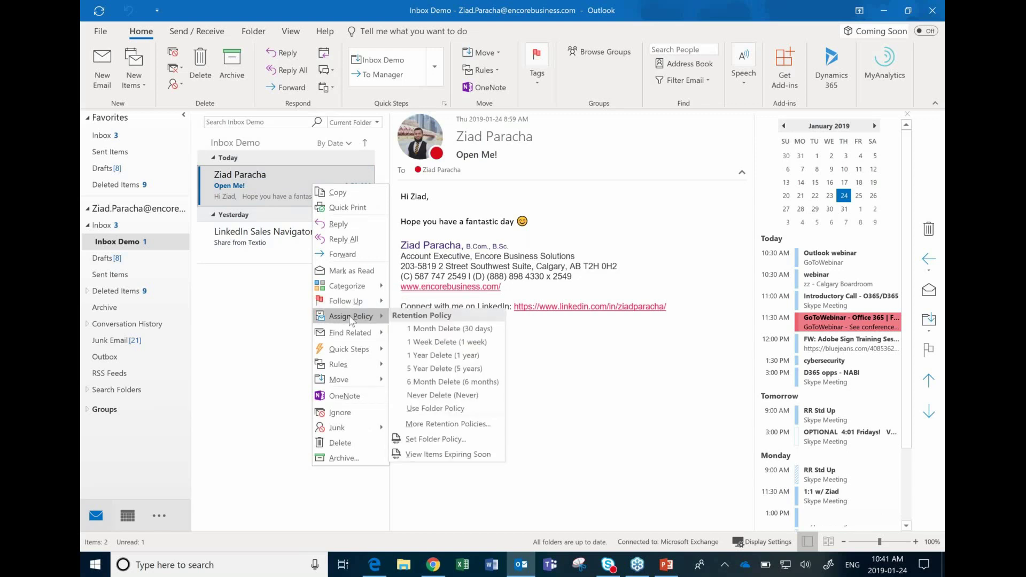
mouse_move(363, 336)
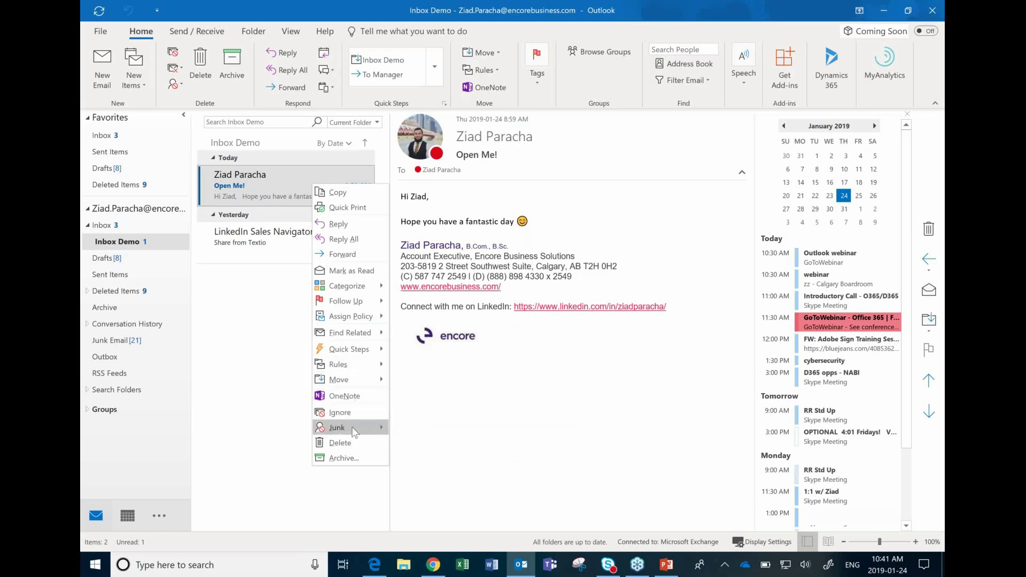
mouse_move(354, 431)
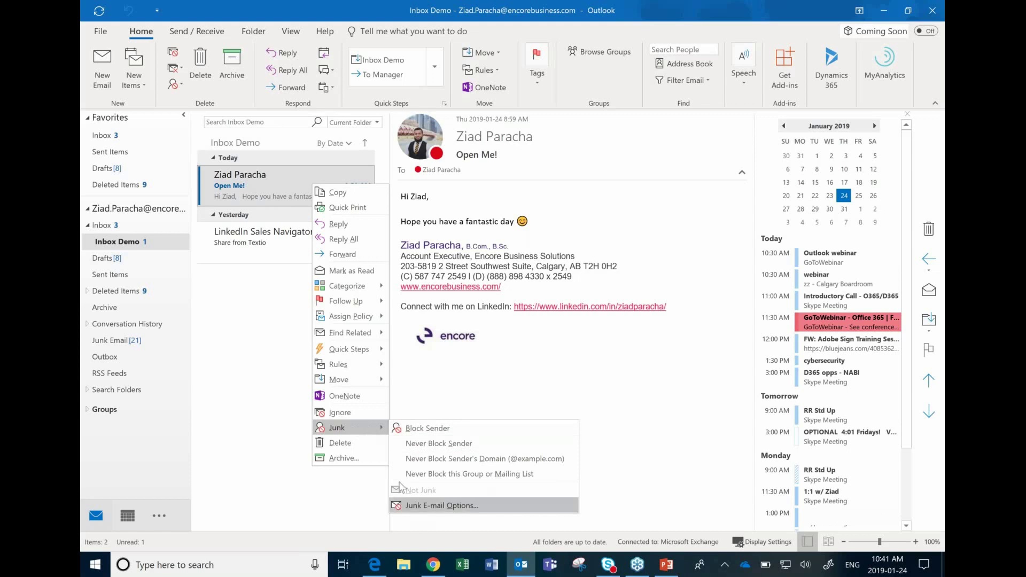
Delete the LinkedIn Sales Navigator message "Share from Textio" from the Inbox Demo folder
left_click(270, 259)
right_click(299, 246)
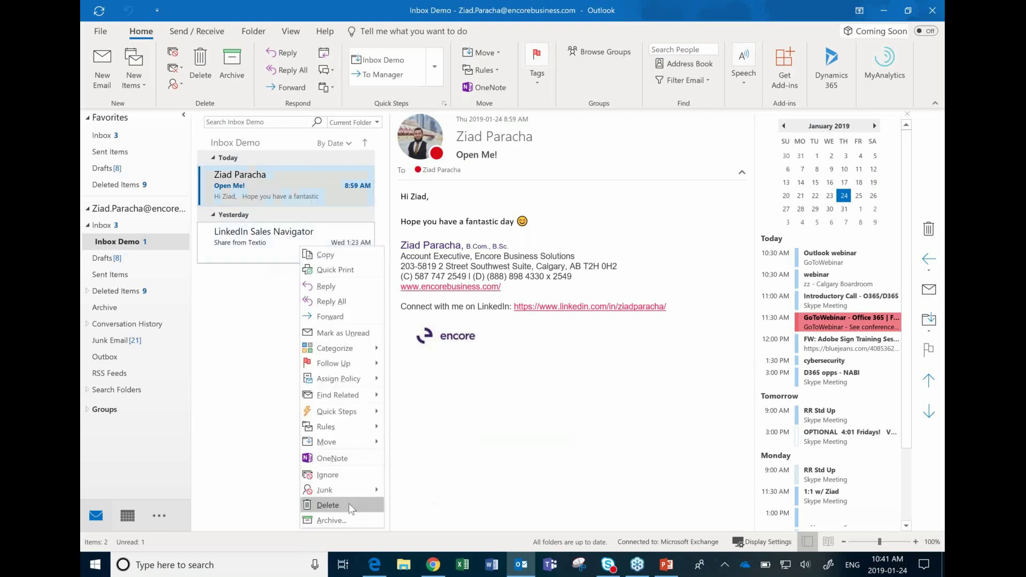
left_click(327, 505)
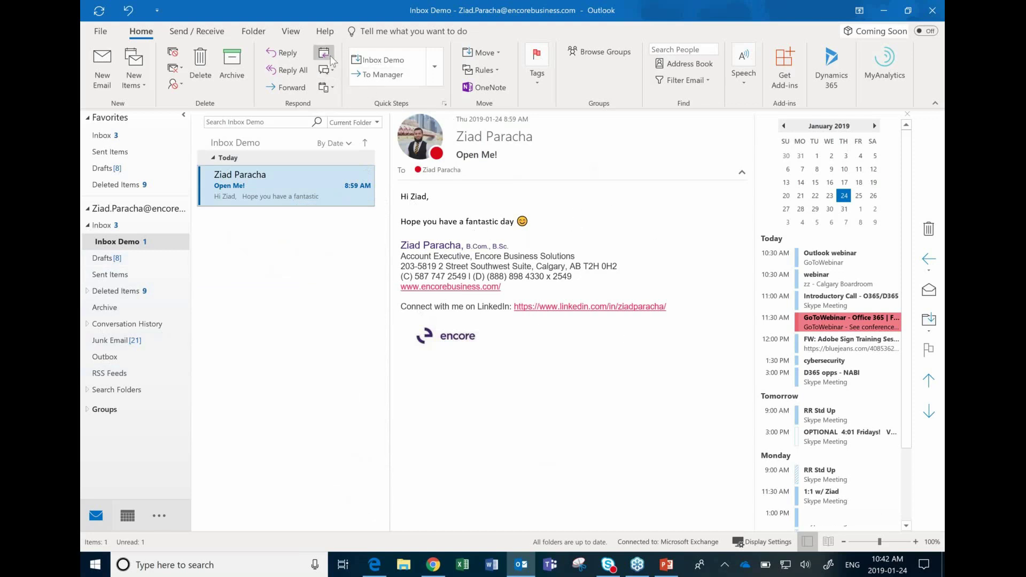
View the instant-message reply options for "Open Me!" and the Send an IM window, leaving without choosing a contact
left_click(529, 220)
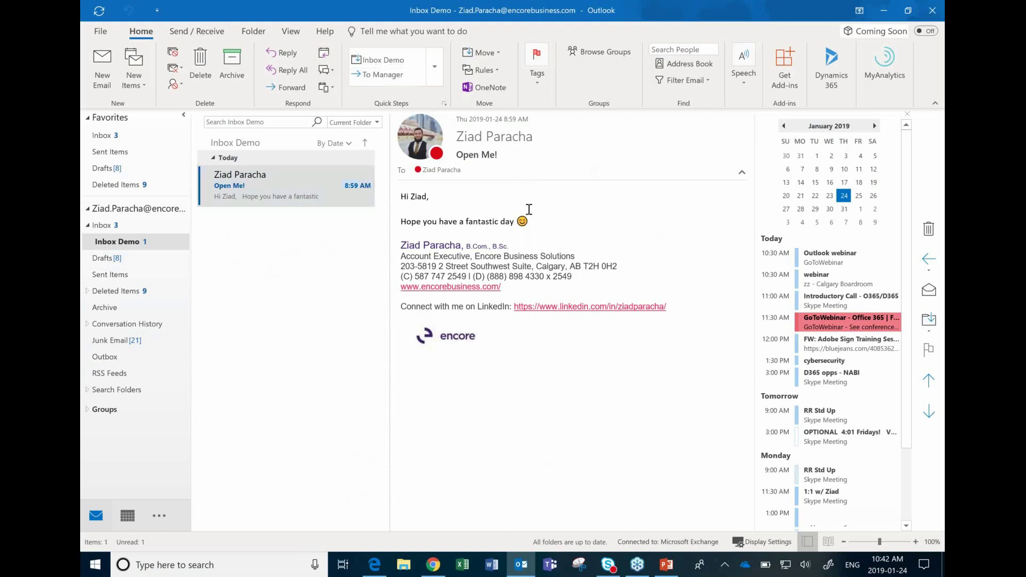
left_click(324, 72)
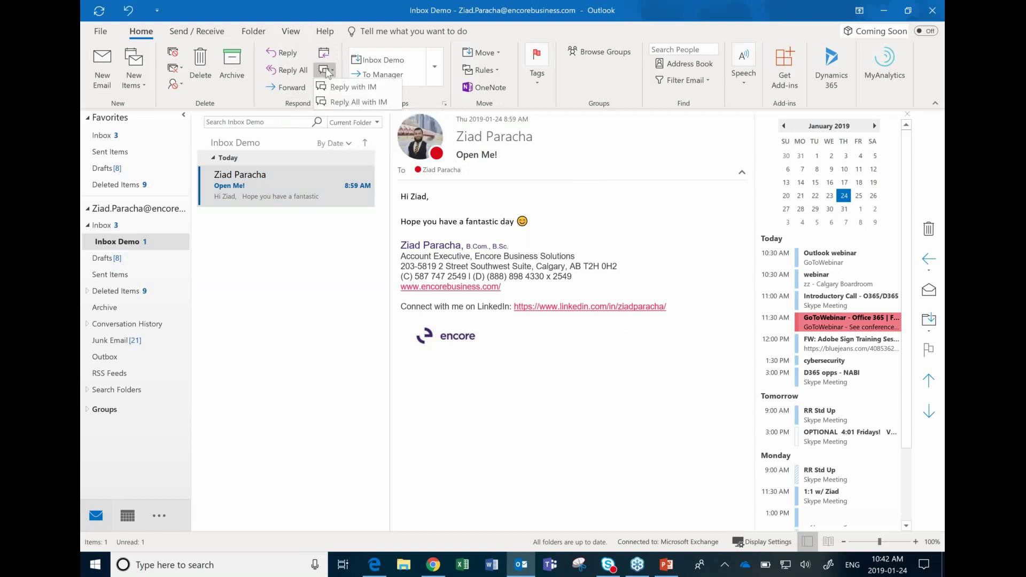
left_click(426, 153)
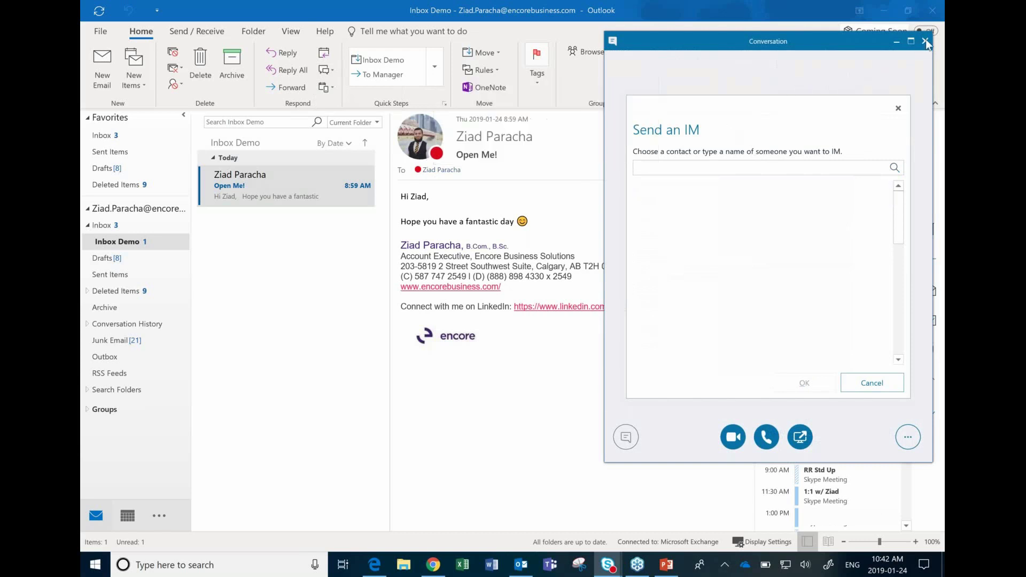
left_click(873, 383)
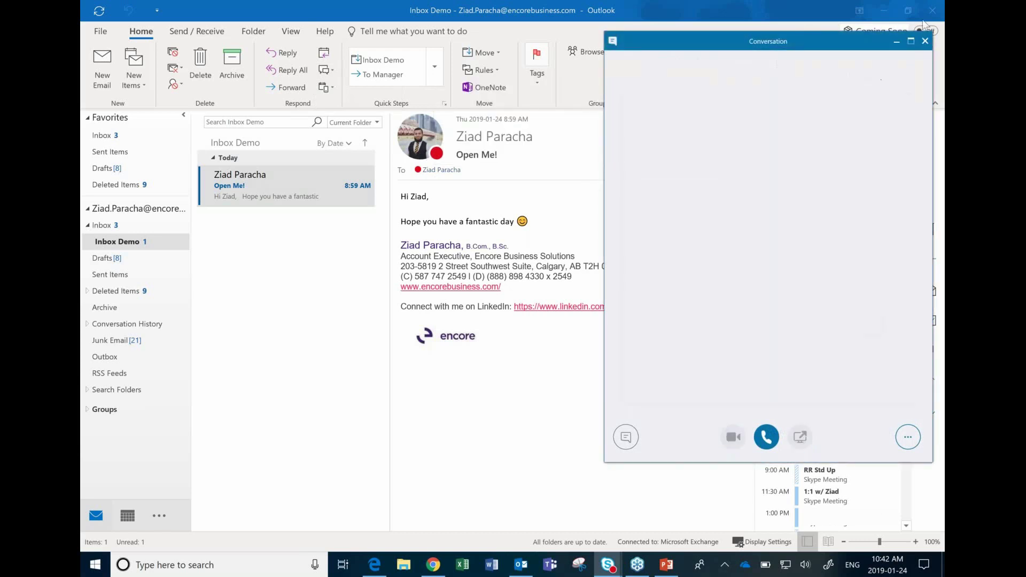
left_click(926, 41)
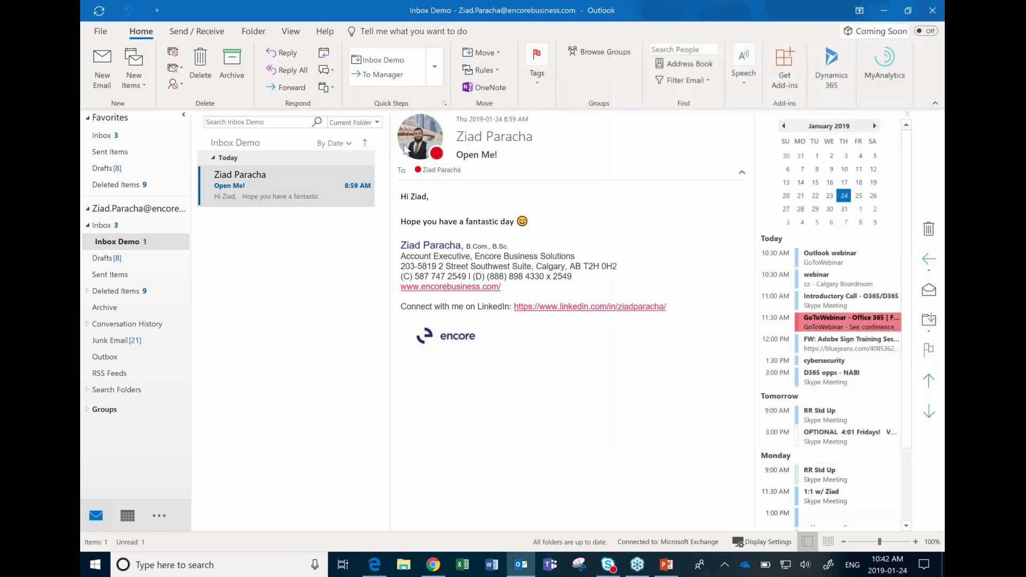
Create a meeting invitation from the "Open Me!" message and set its location to zz - Calgary Boardroom
left_click(325, 54)
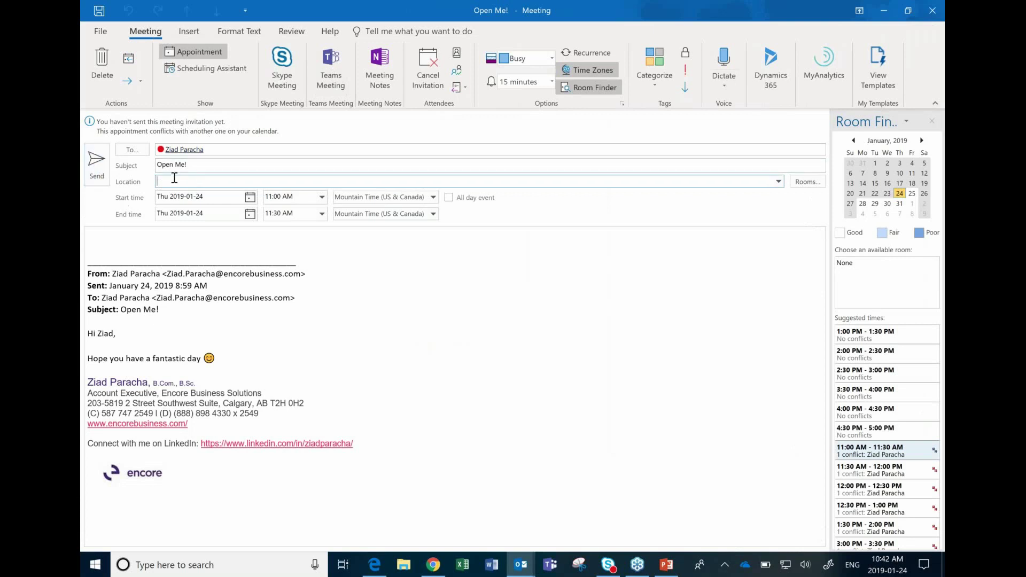
left_click(776, 182)
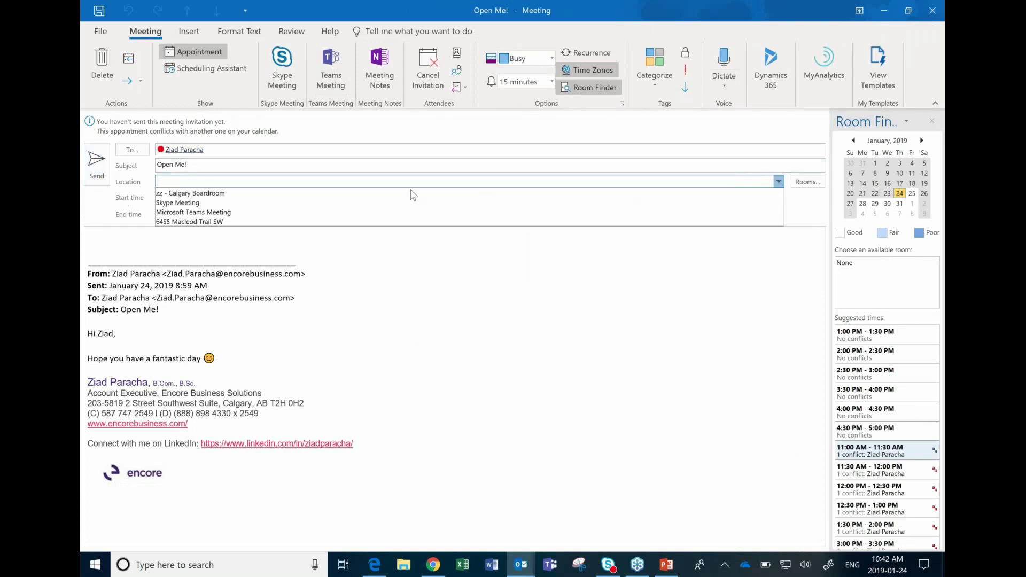
left_click(257, 193)
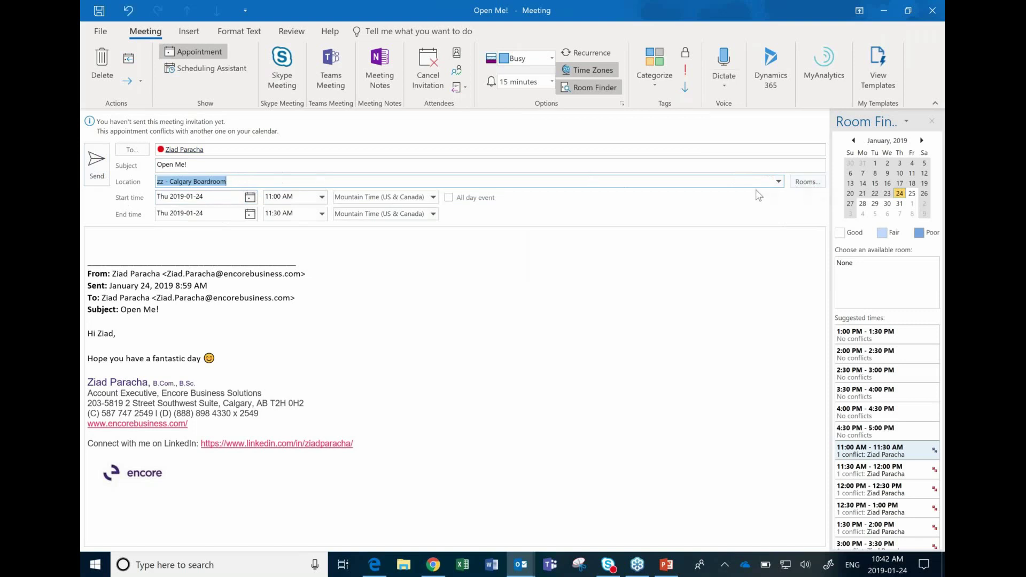
left_click(287, 150)
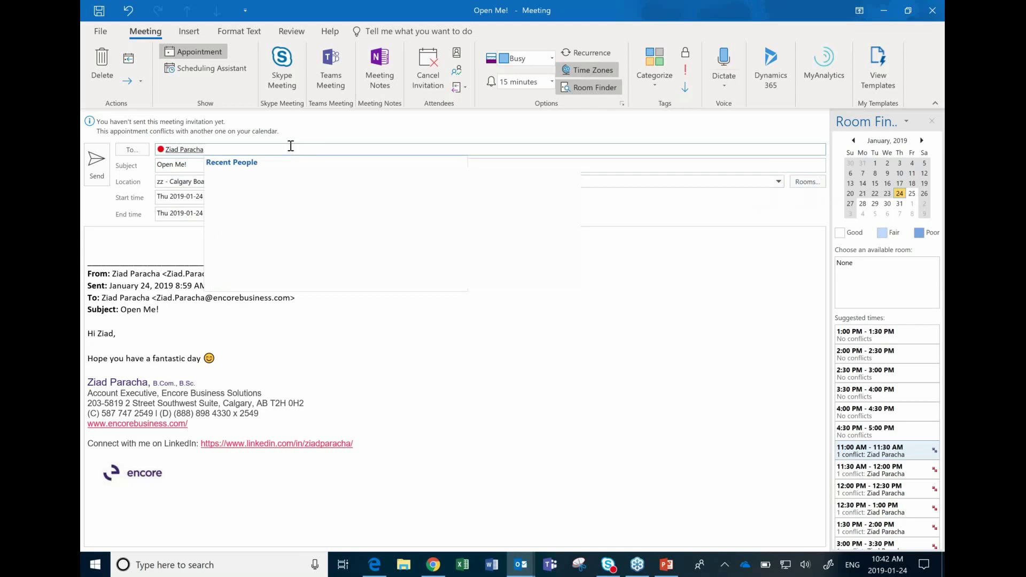
left_click(598, 250)
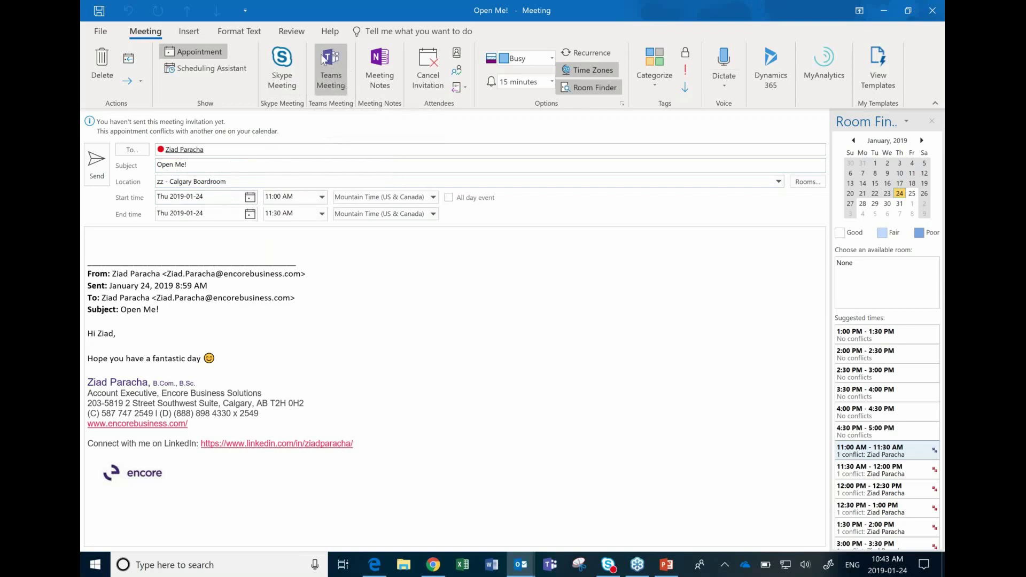
Add Microsoft Teams meeting details to the invitation and point out the conference ID in its body
left_click(332, 84)
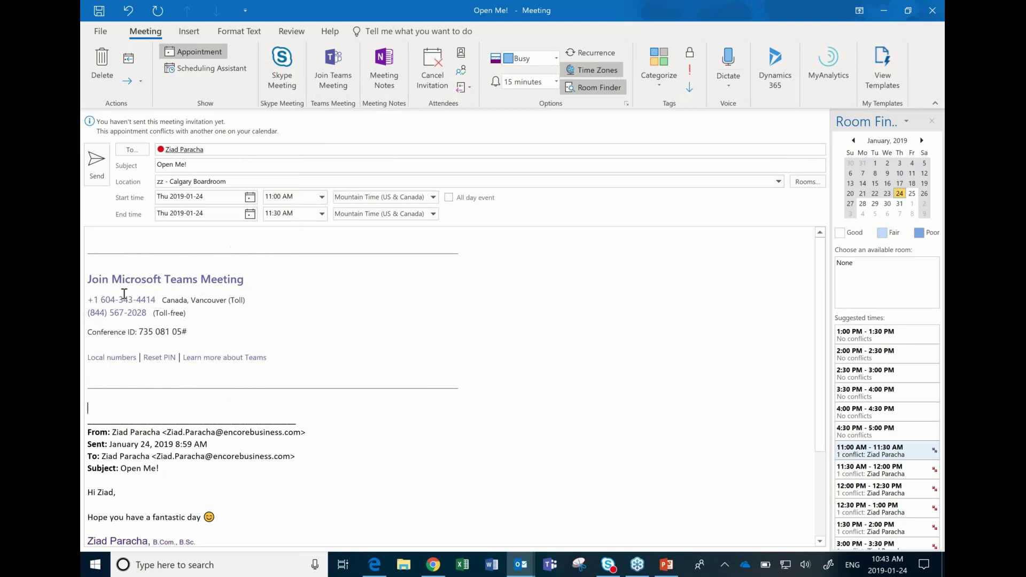
left_click_drag(136, 332, 190, 336)
left_click(191, 334)
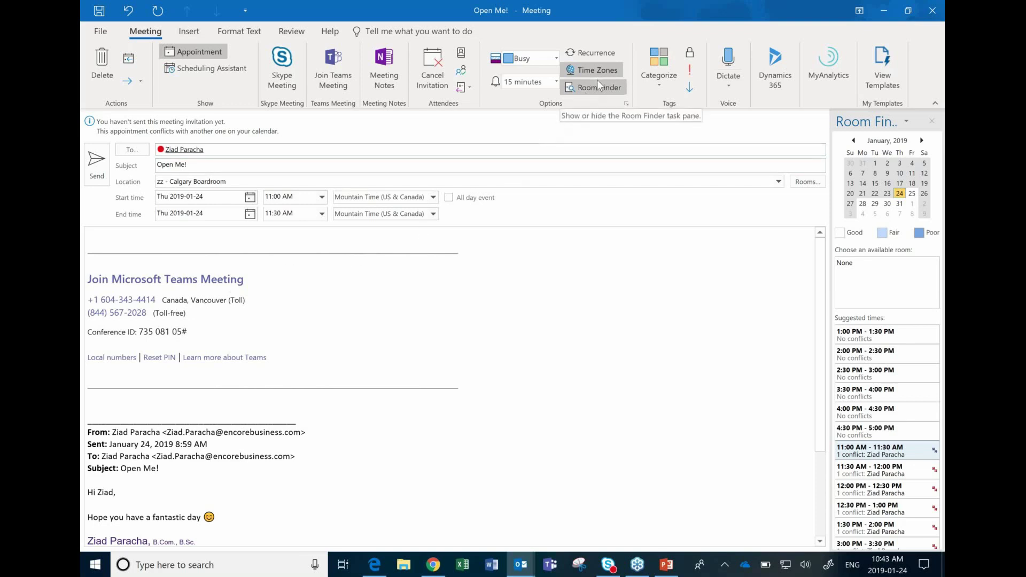
Review the Appointment Recurrence settings without applying them, and dismiss the "Introductory Call - O365/D365" reminder
left_click(596, 51)
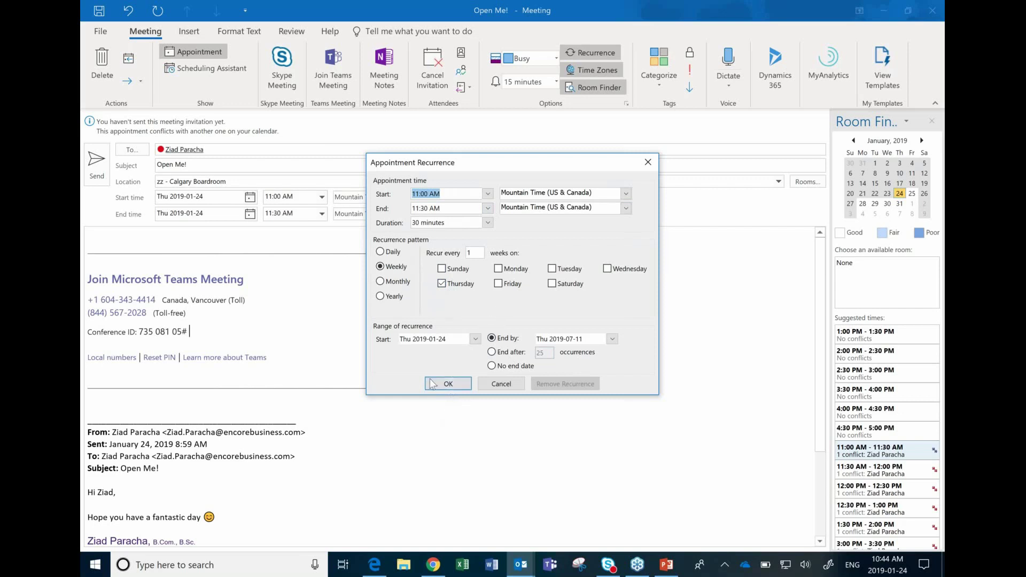
left_click(502, 385)
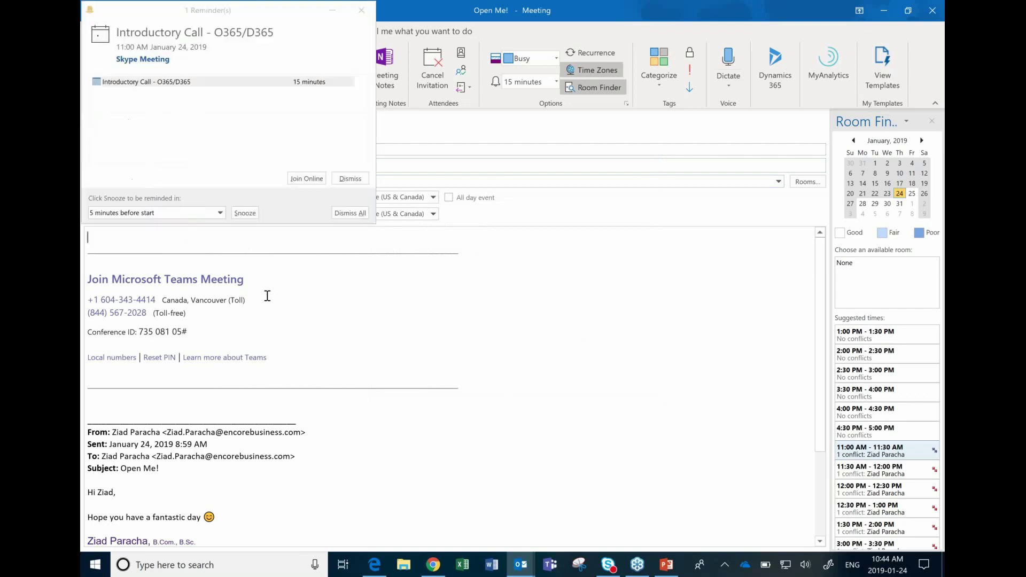
left_click(349, 177)
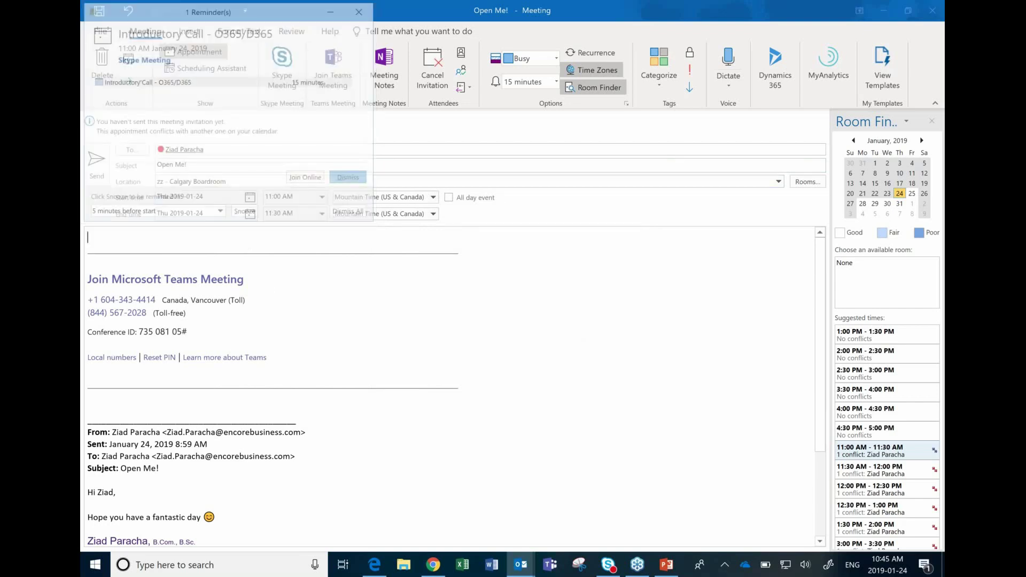
left_click(885, 524)
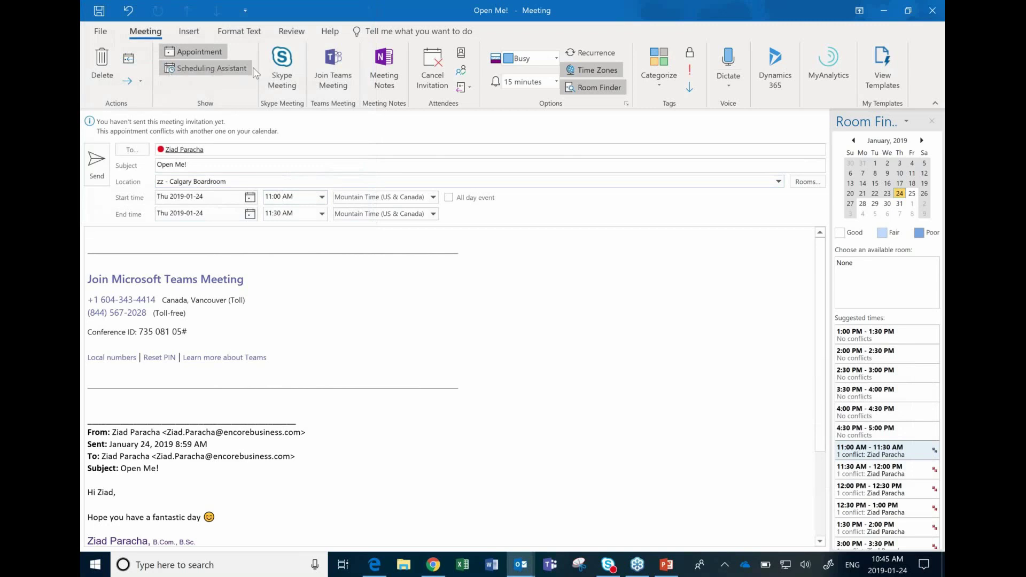
Show attendee availability in the Scheduling Assistant and add one of the suggested contacts as another attendee
left_click(183, 75)
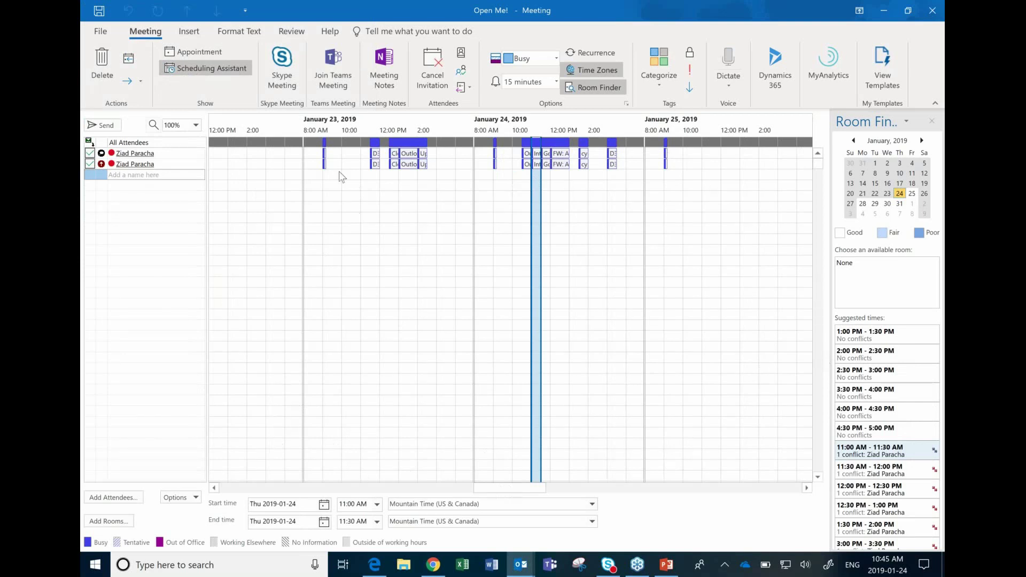
left_click(142, 176)
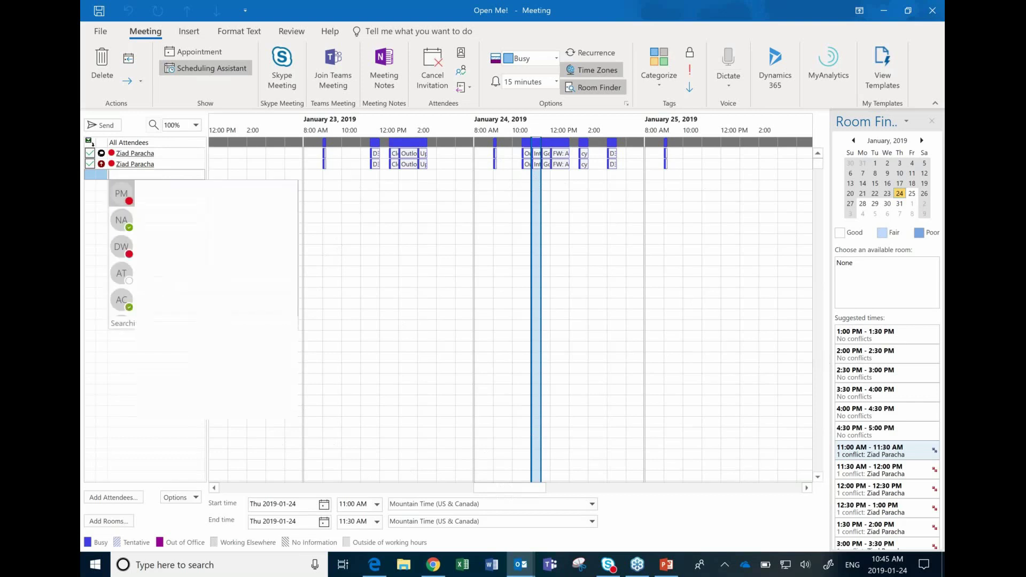
left_click(122, 247)
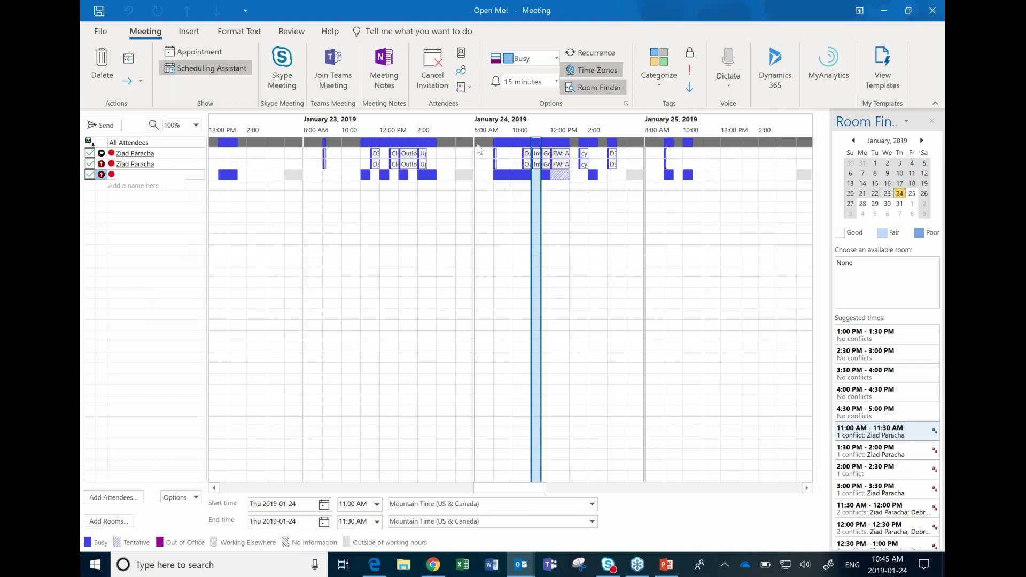
Try the 8:30 AM and 1:00 PM slots on January 24, and set the meeting to the suggested 2:30 PM - 3:00 PM time
left_click(484, 180)
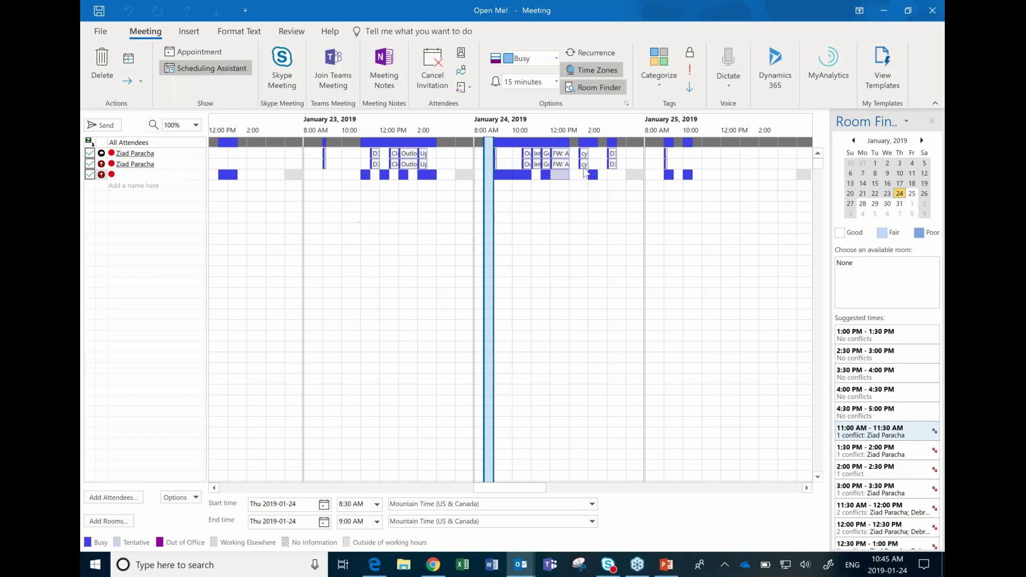
left_click(570, 179)
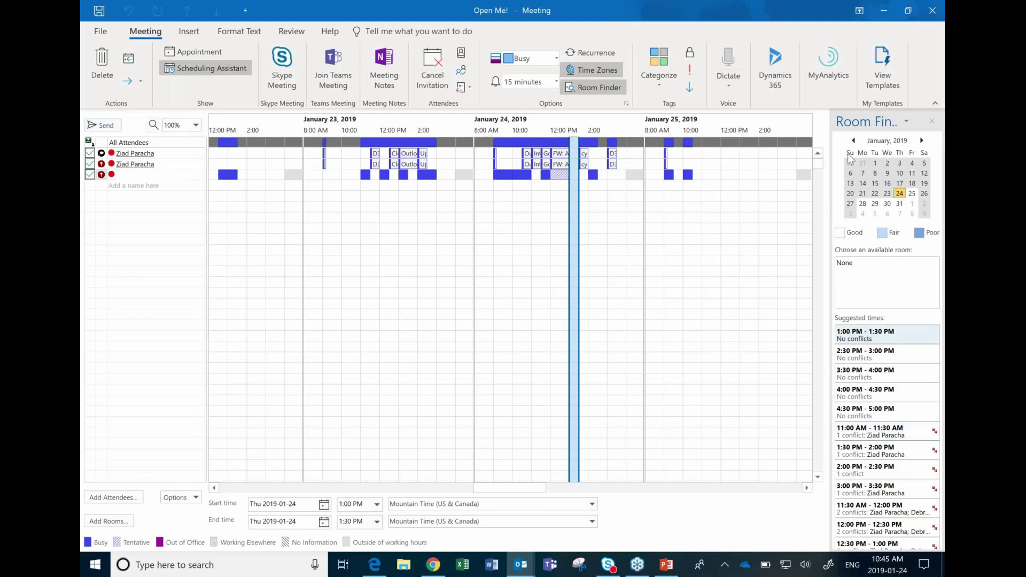
left_click(908, 123)
left_click(910, 123)
left_click(846, 355)
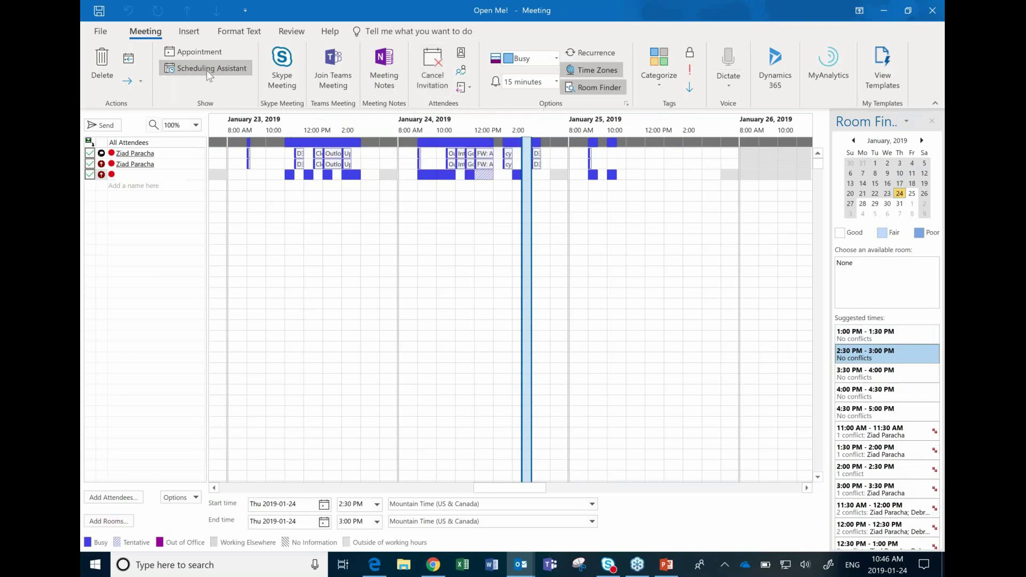
Remove the third attendee from the "Open Me!" meeting and send the invitation
left_click(132, 174)
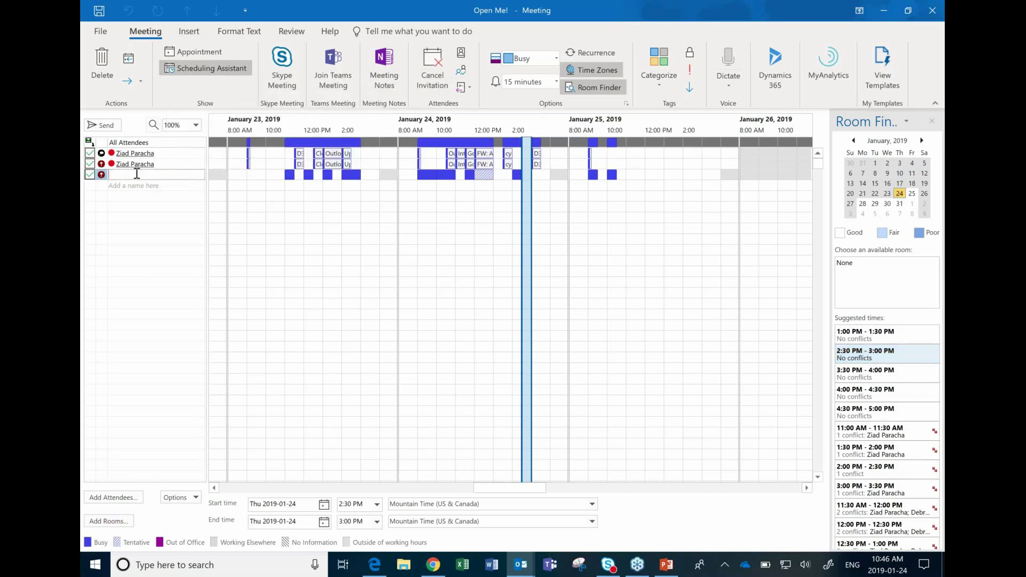
left_click(157, 190)
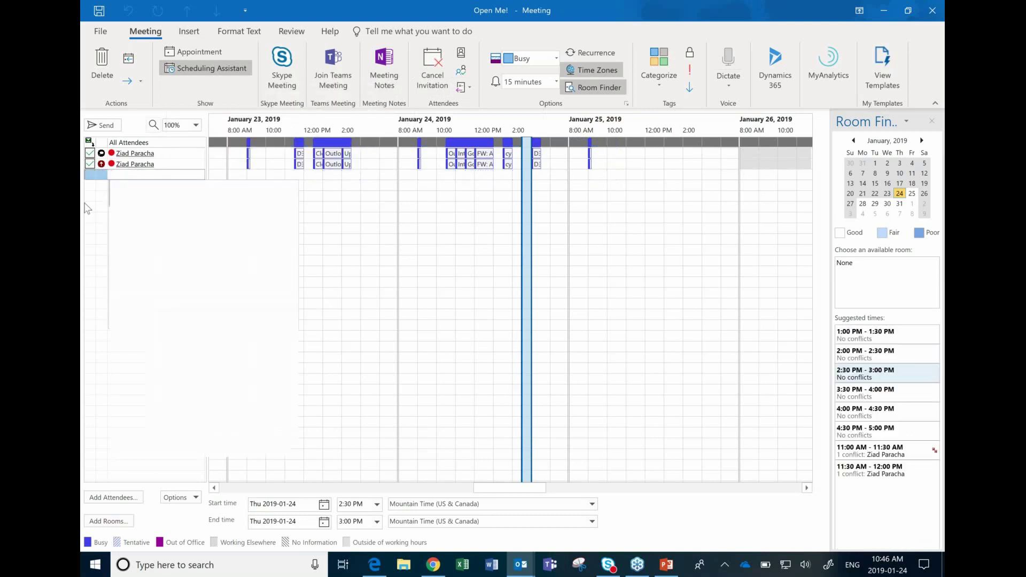
left_click(103, 125)
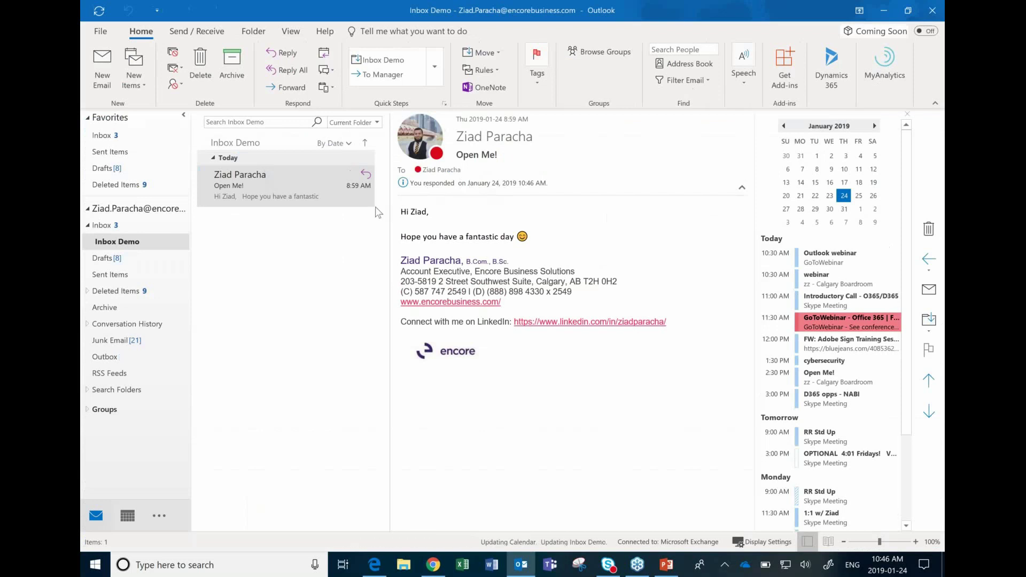
Create a Skype meeting in the calendar's 9:30 AM slot on Thursday, January 24, adding an attendee and the subject "11"
left_click(127, 516)
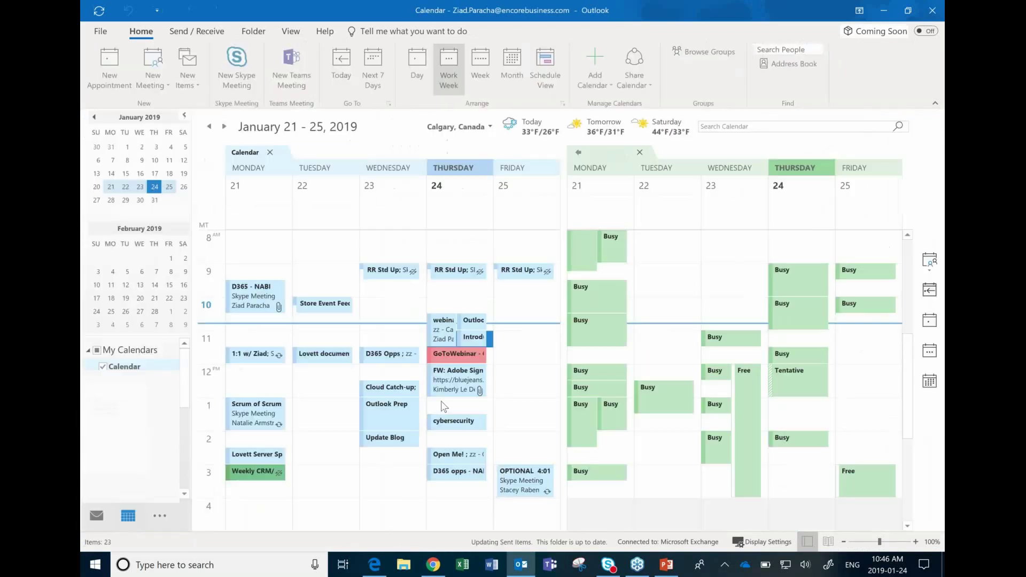
left_click(539, 374)
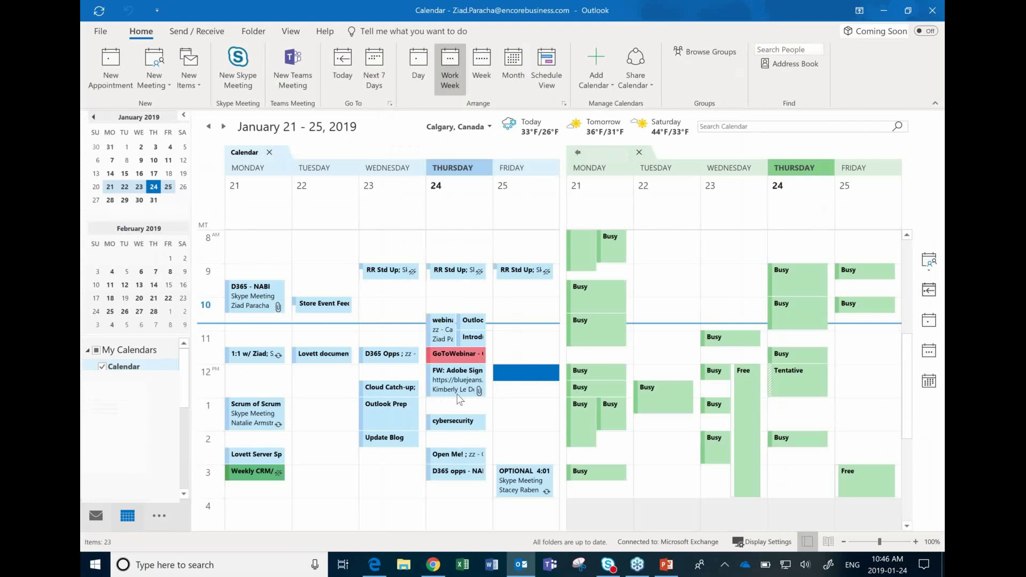
left_click(455, 294)
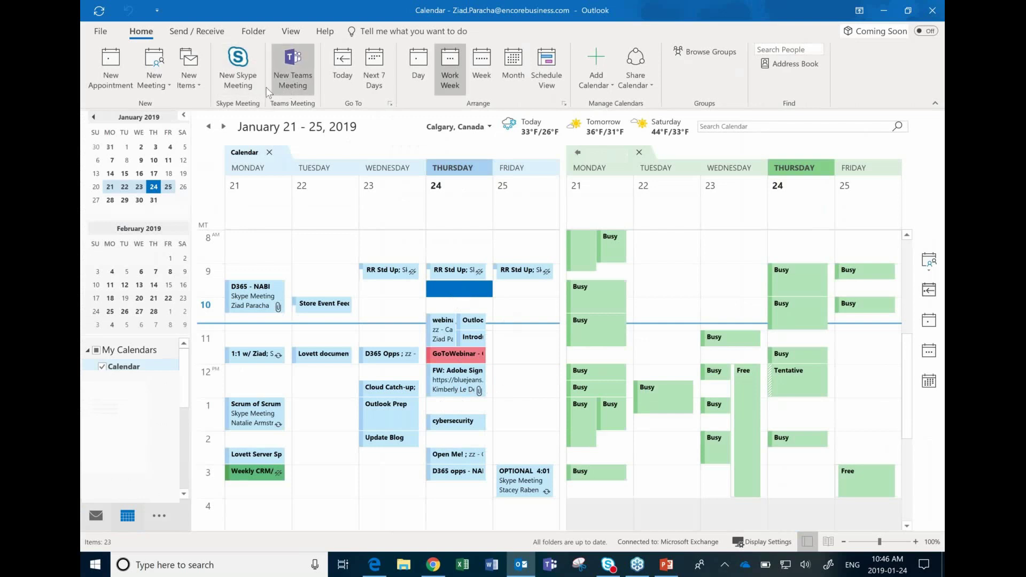
left_click(251, 85)
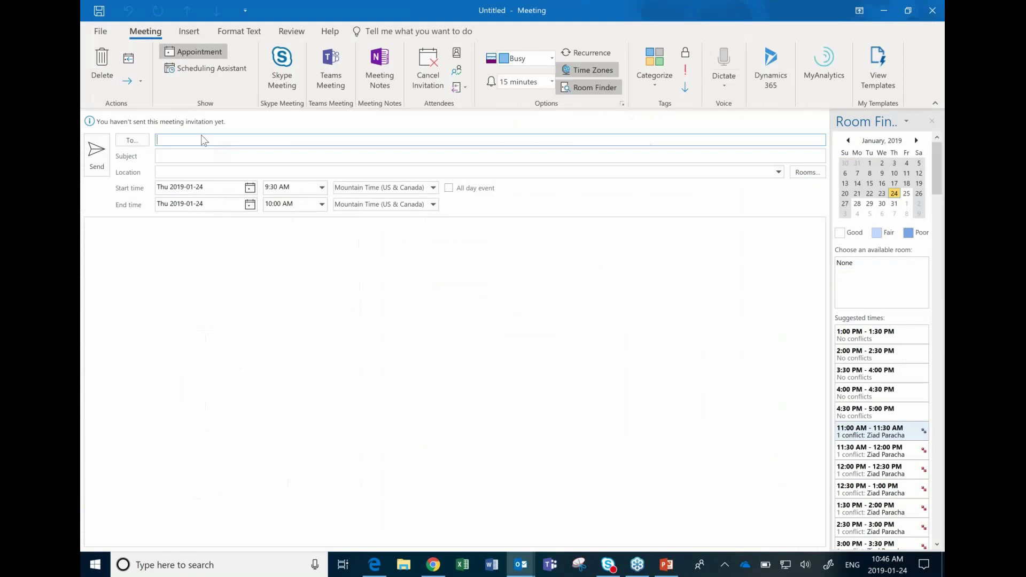
type("ziad")
left_click(197, 168)
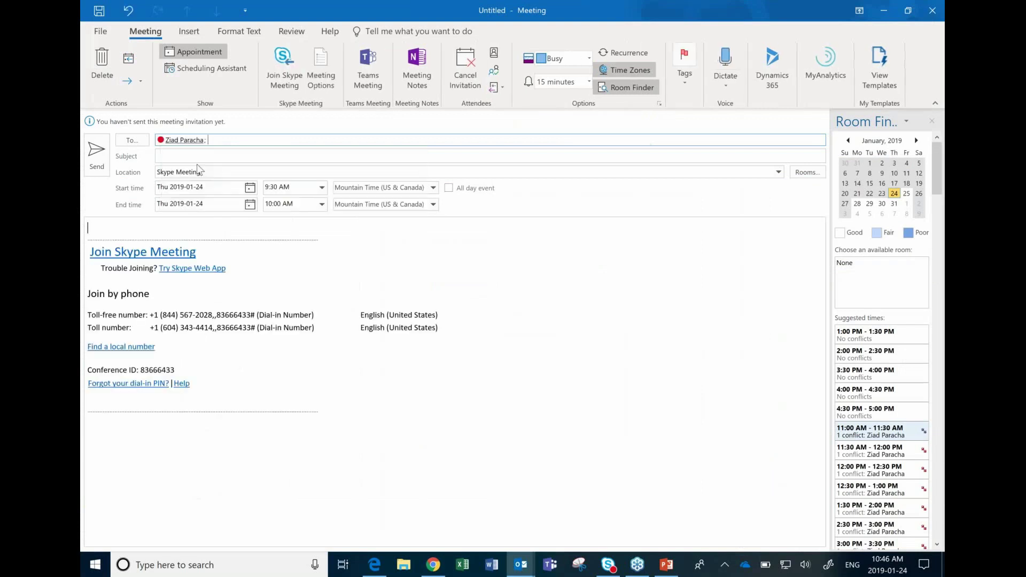
key("Tab")
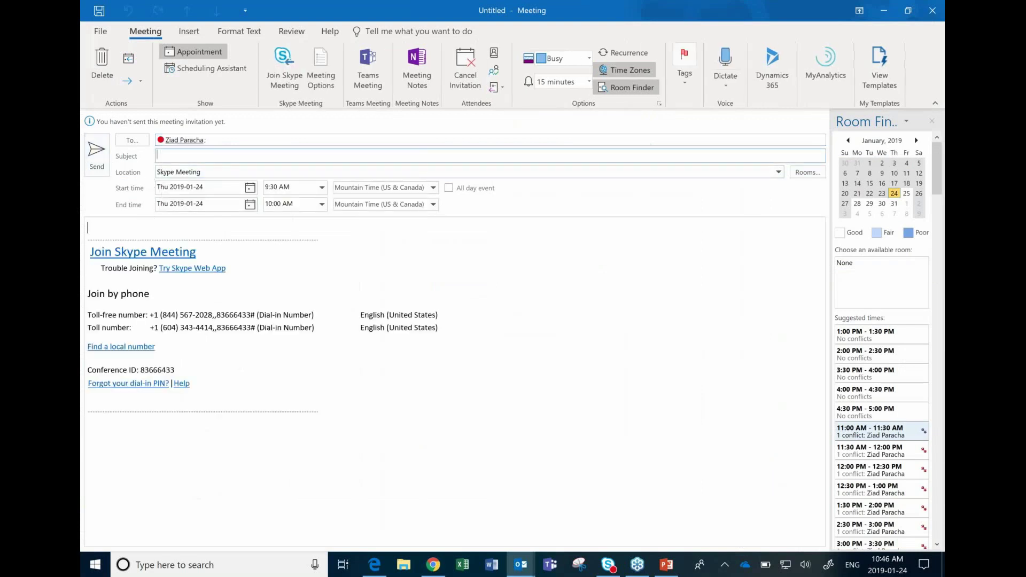
type("11")
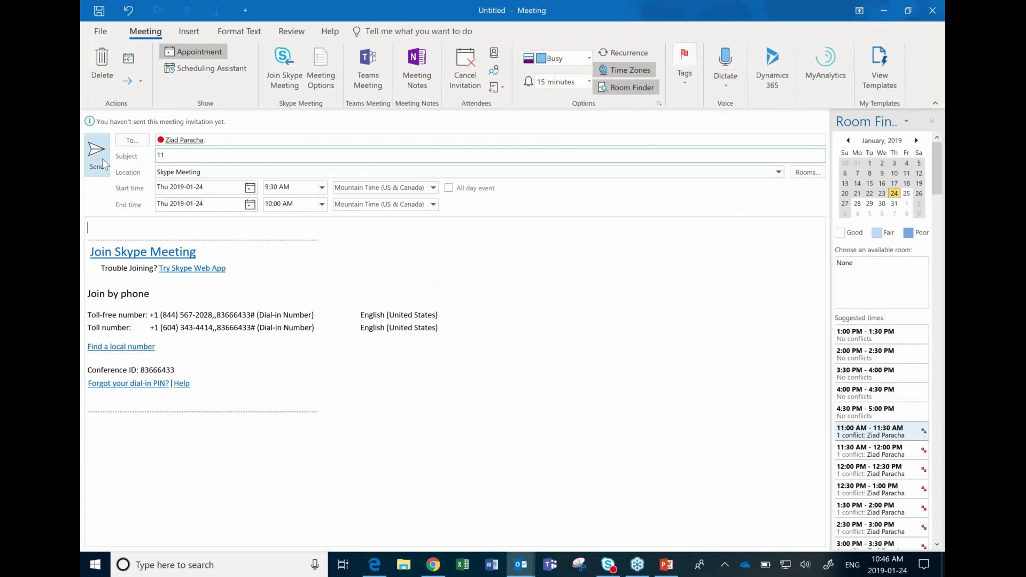
Try to send the meeting request, move its date to Friday, January 25, and send it
left_click(105, 164)
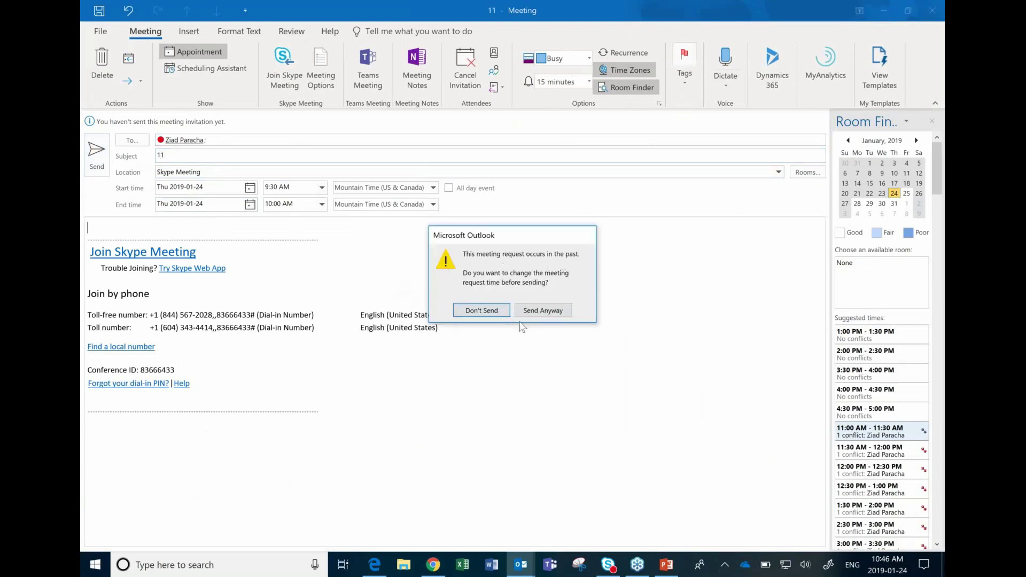
left_click(498, 311)
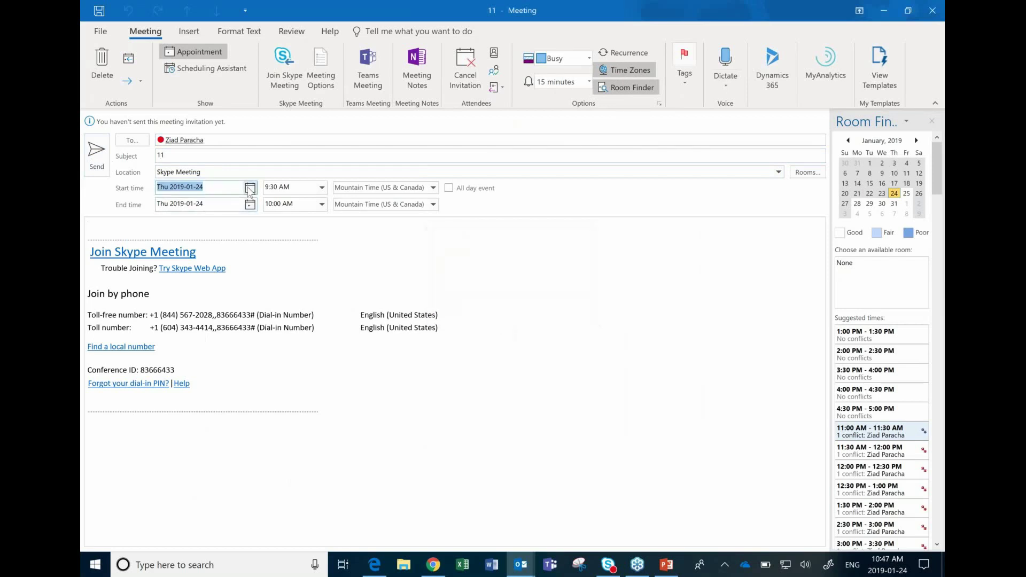
left_click(250, 188)
left_click(230, 274)
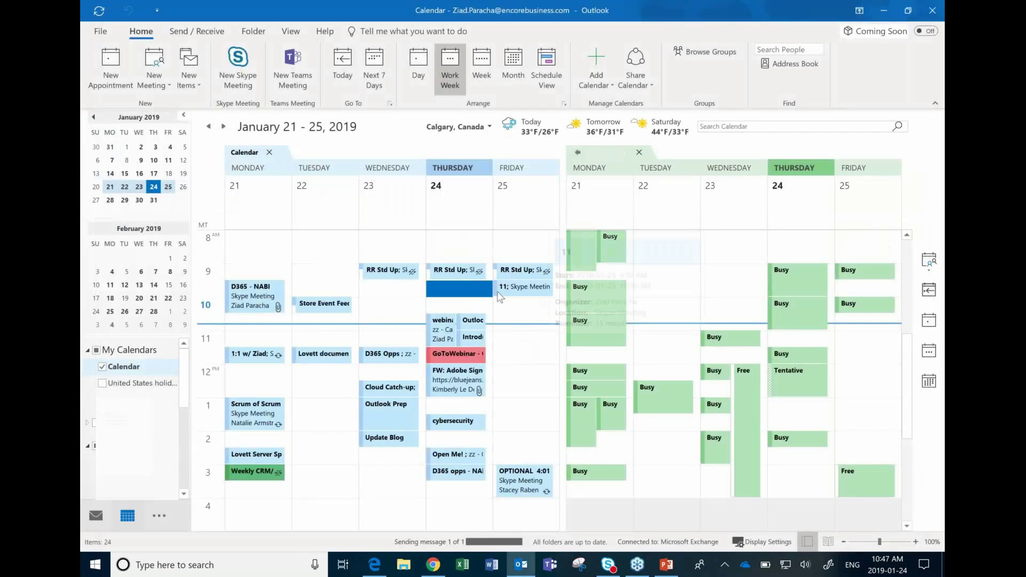
Open a new e-mail to the attendees of Friday's "11" meeting and close it without sending
mouse_move(511, 286)
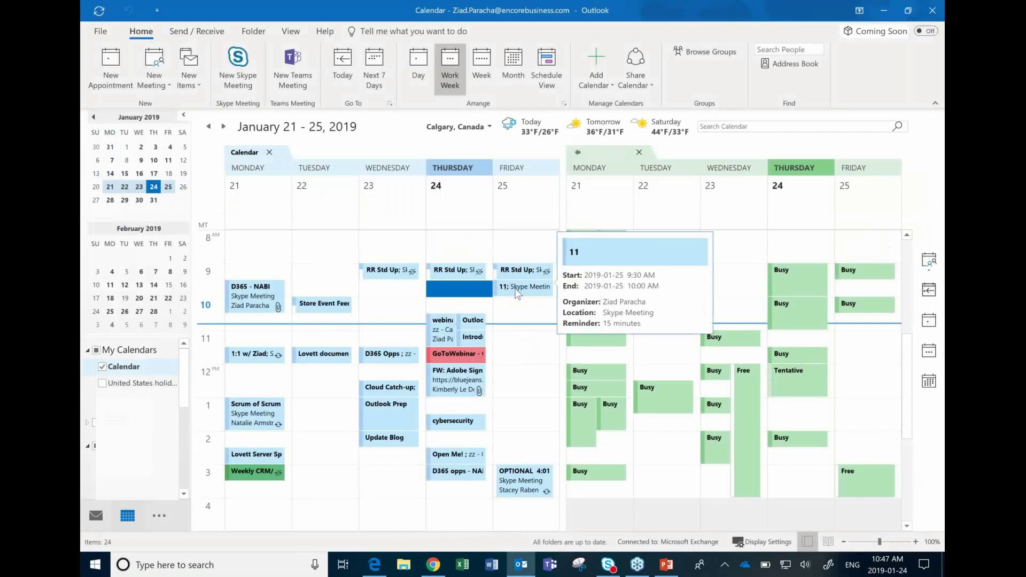
left_click(517, 302)
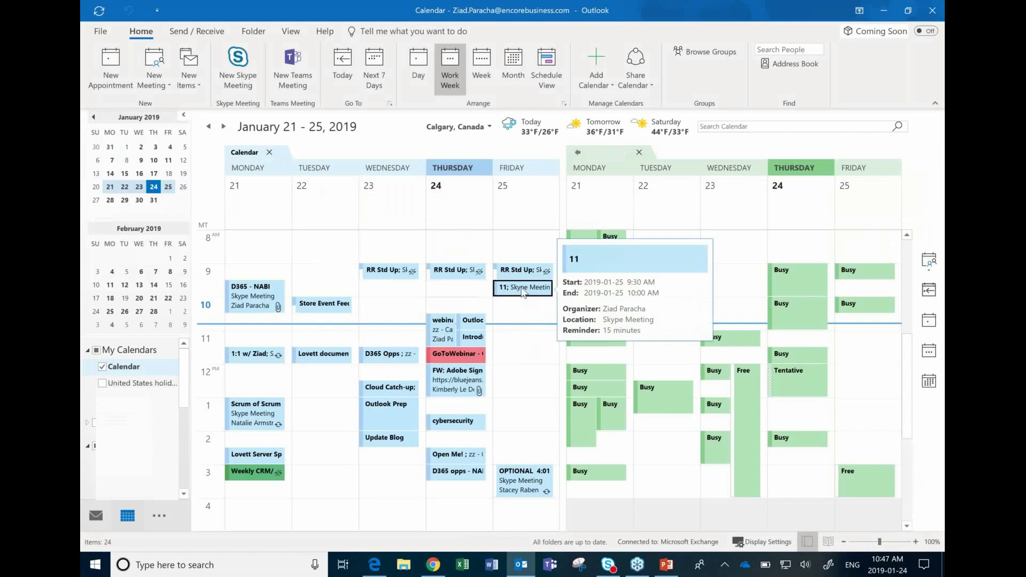
left_click(514, 291)
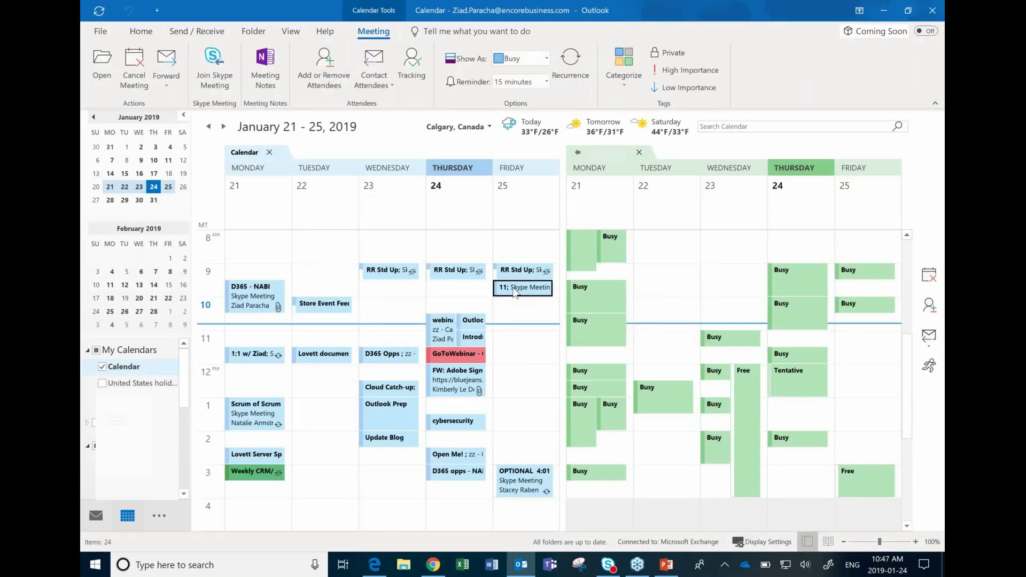
left_click(514, 291)
right_click(525, 289)
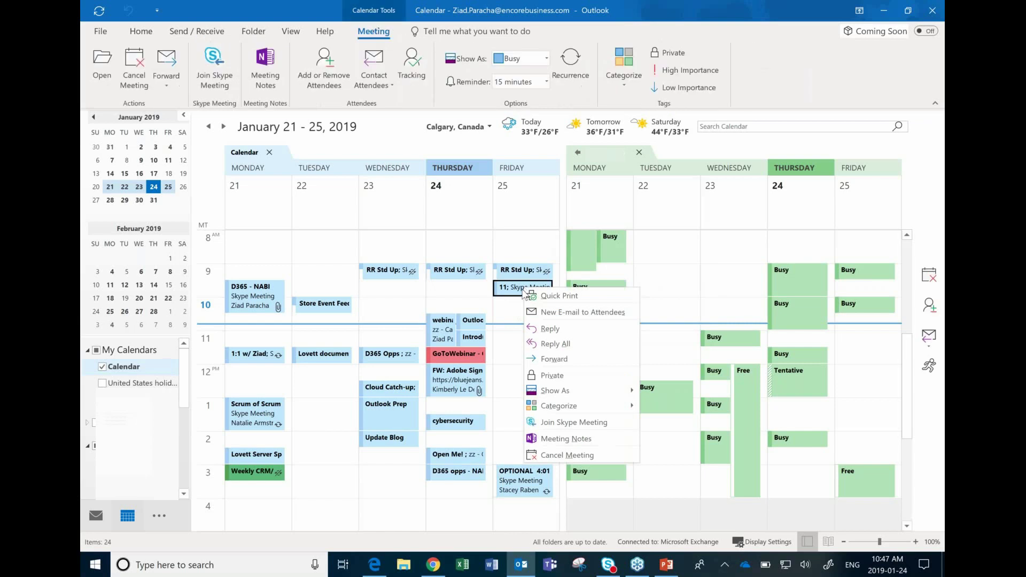
left_click(579, 317)
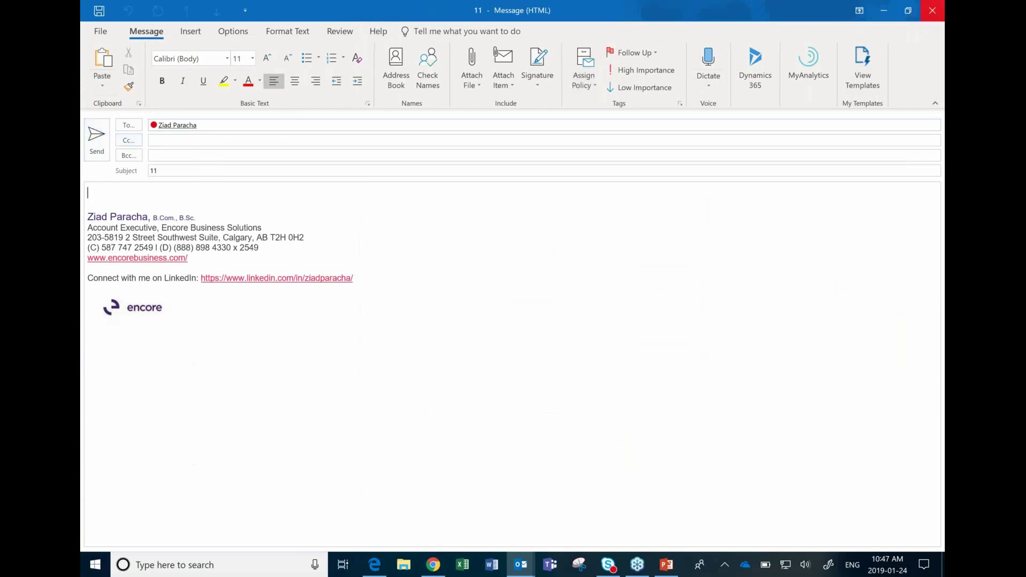
left_click(933, 10)
Assign the Red category to Friday's "11" meeting and review its other available actions, such as Meeting Notes and Private
right_click(536, 290)
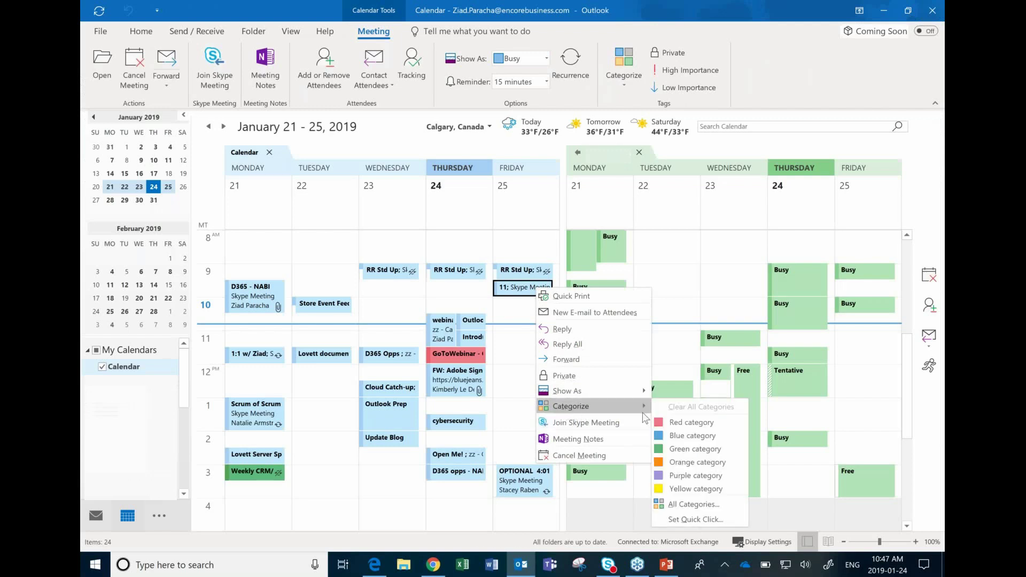
left_click(703, 426)
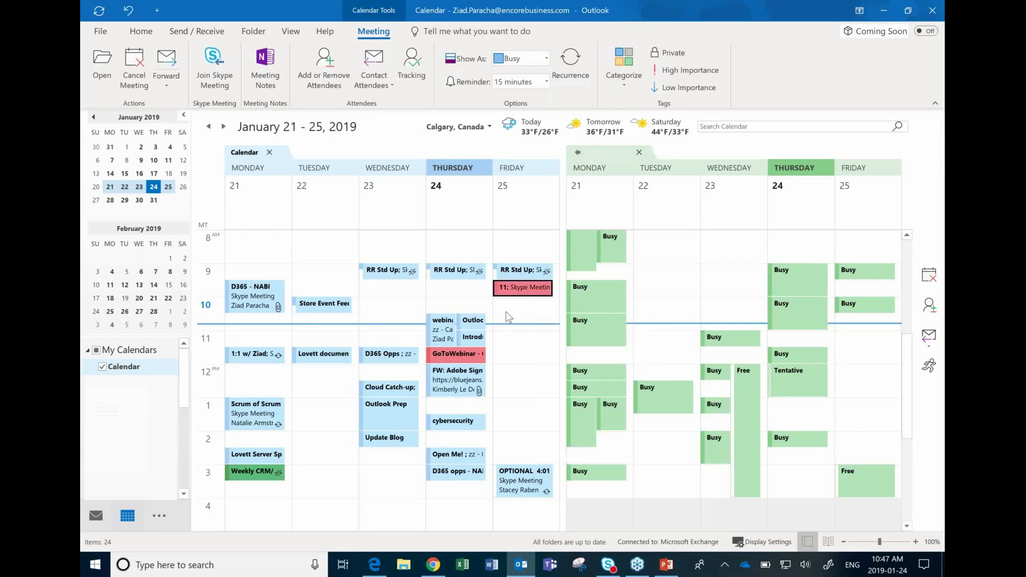
right_click(515, 291)
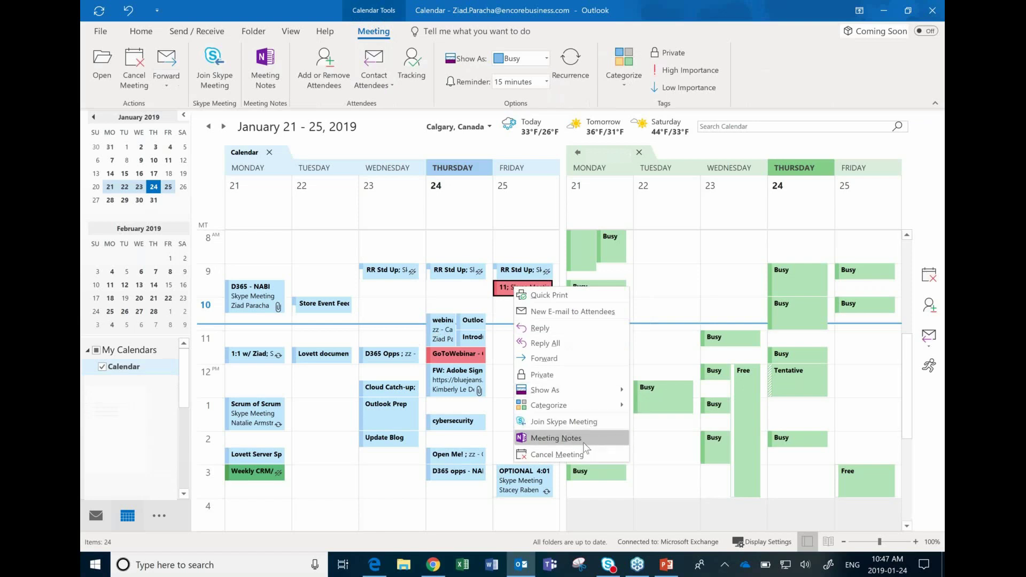
left_click(588, 377)
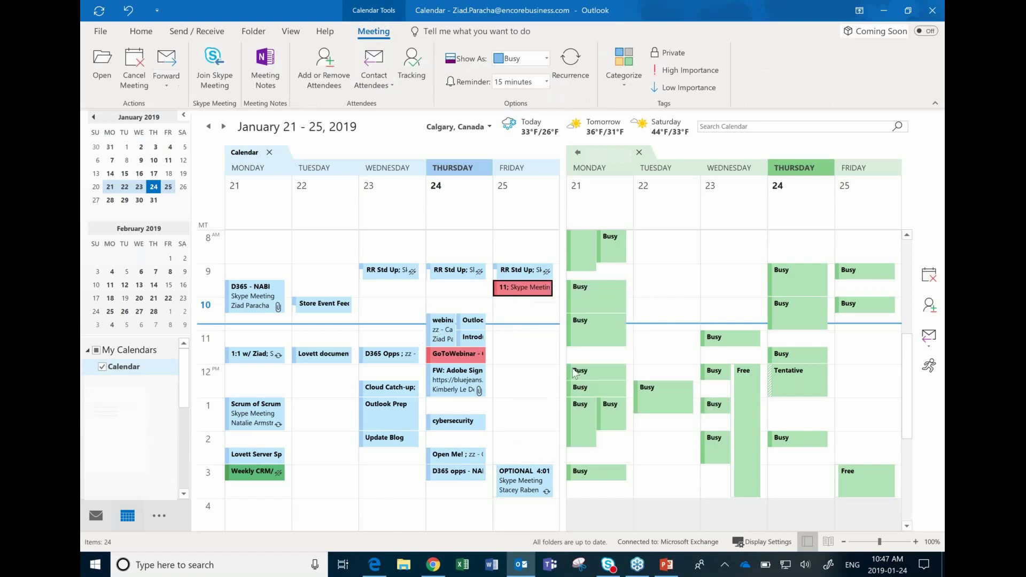
left_click(526, 302)
left_click(528, 292)
right_click(528, 290)
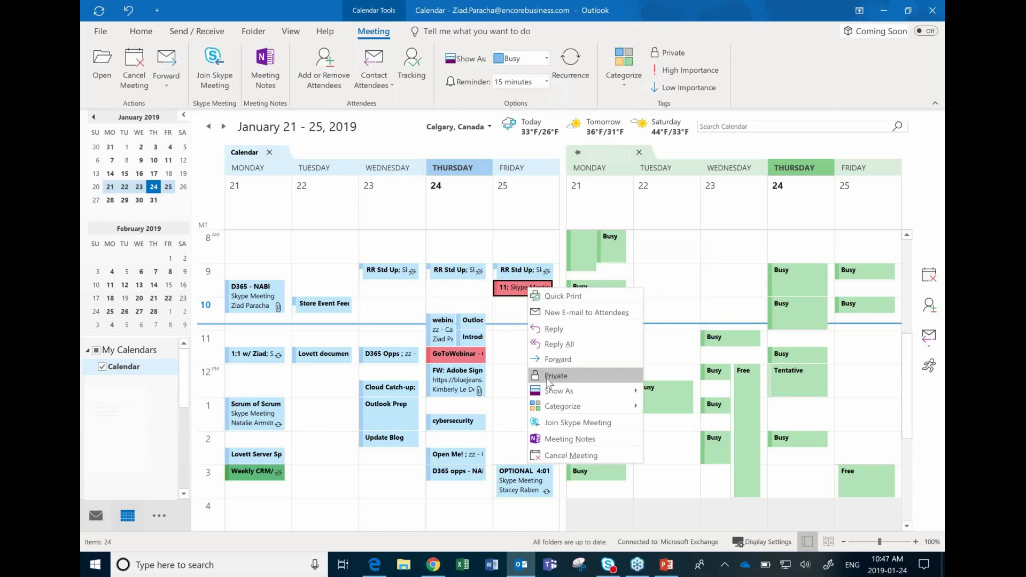
left_click(518, 341)
Create a "doctors" appointment on Friday, January 25, from 11:00 to 11:30 AM and mark it as private
left_click(520, 342)
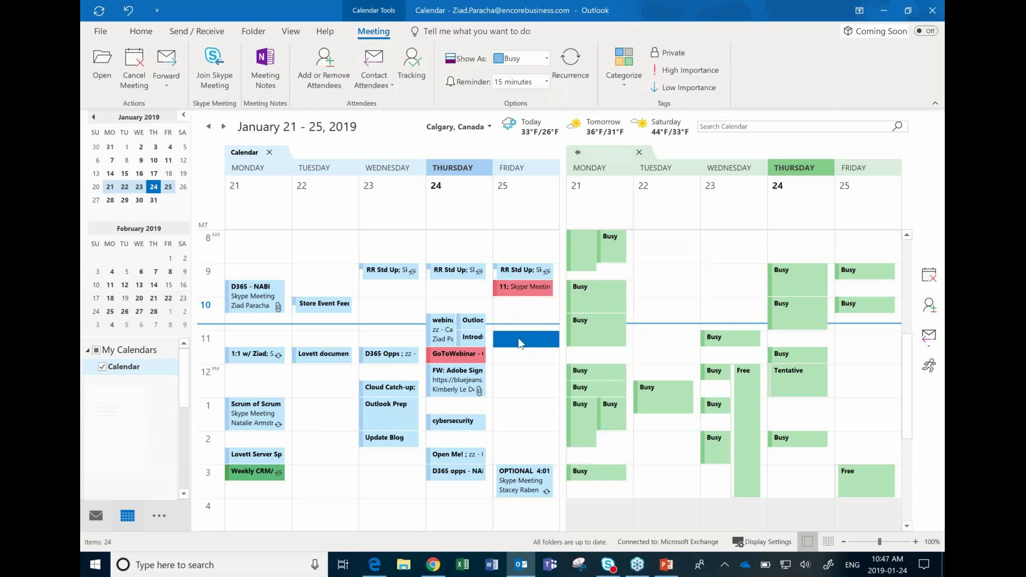
left_click(96, 90)
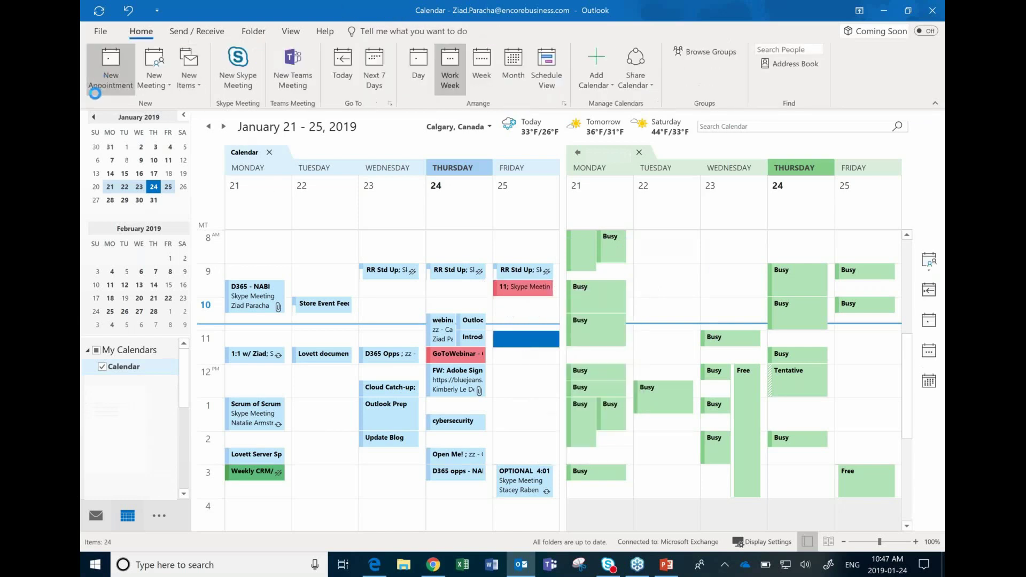
type("doctors")
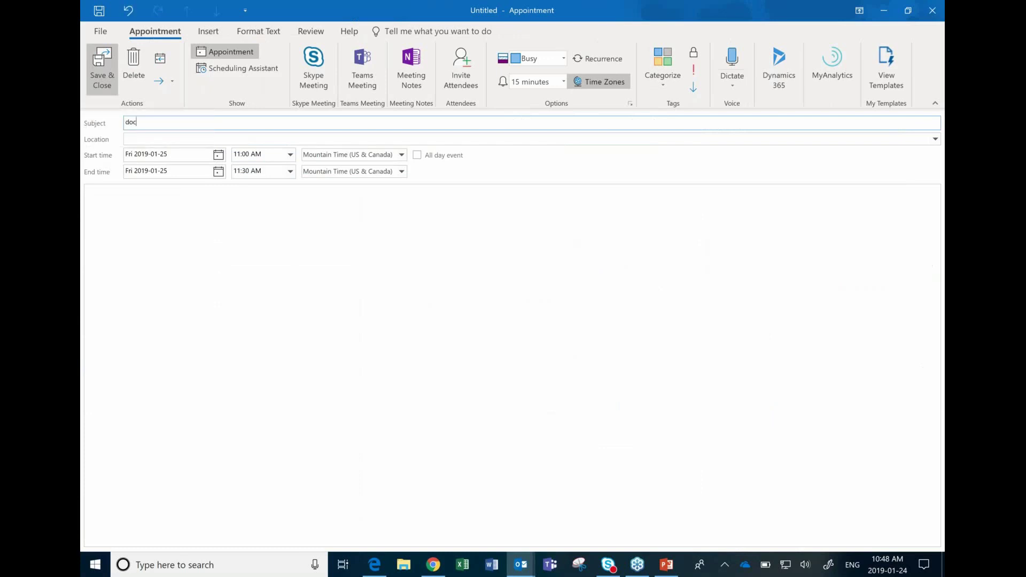
left_click(104, 86)
right_click(531, 342)
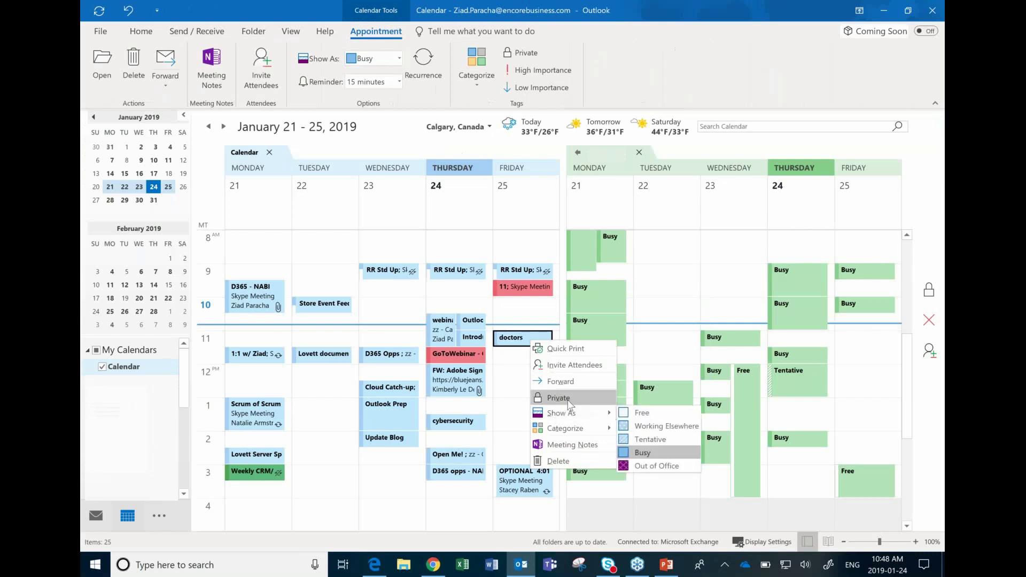
left_click(556, 398)
mouse_move(545, 343)
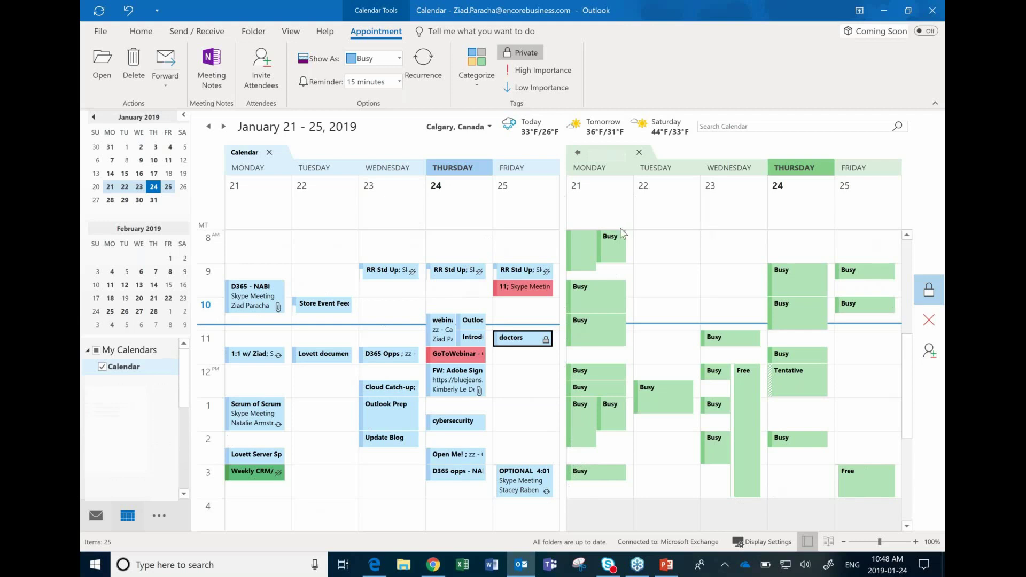
Compare the colleague's calendar with the main calendar in overlay and side by side, and close the colleague's calendar
left_click(579, 152)
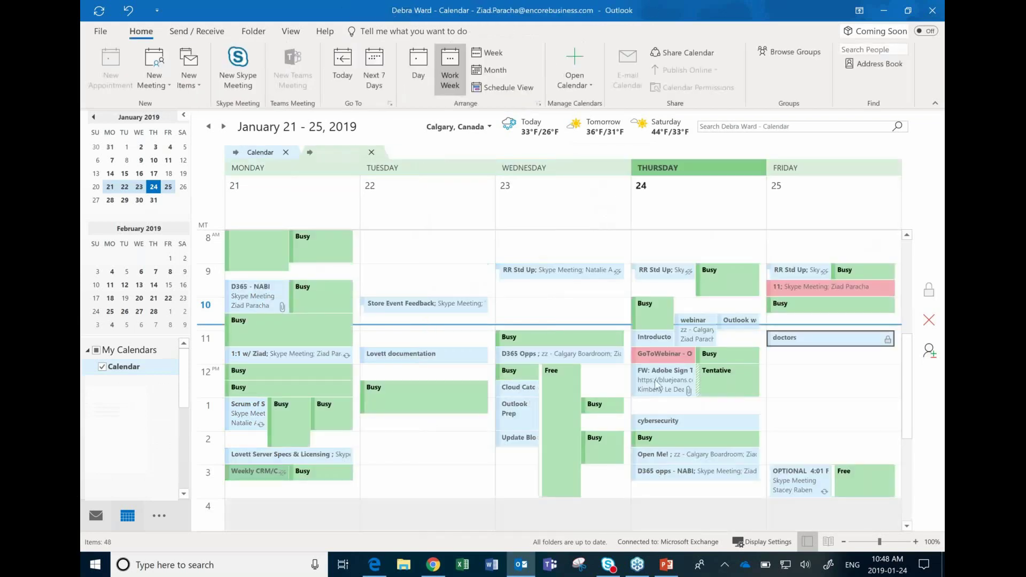
mouse_move(671, 380)
left_click(310, 151)
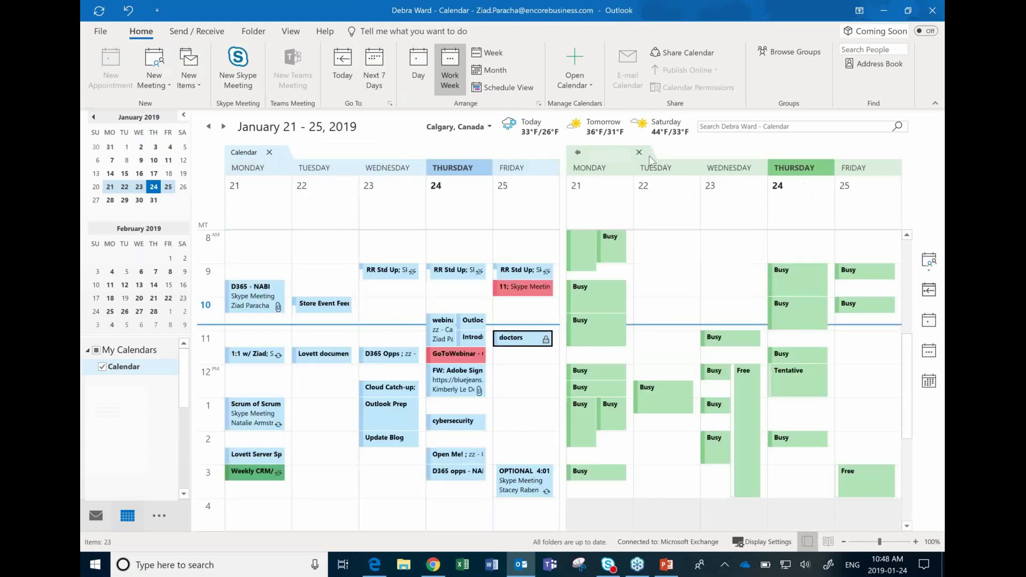
left_click(639, 153)
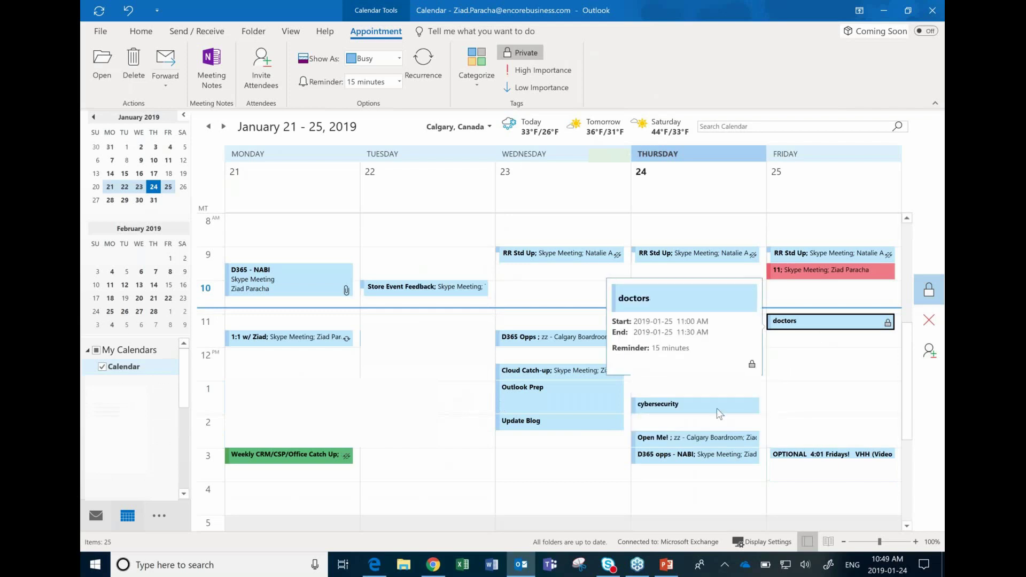
Open the conditional formatting rules in the calendar's view settings and delete the "AC" rule
mouse_move(725, 411)
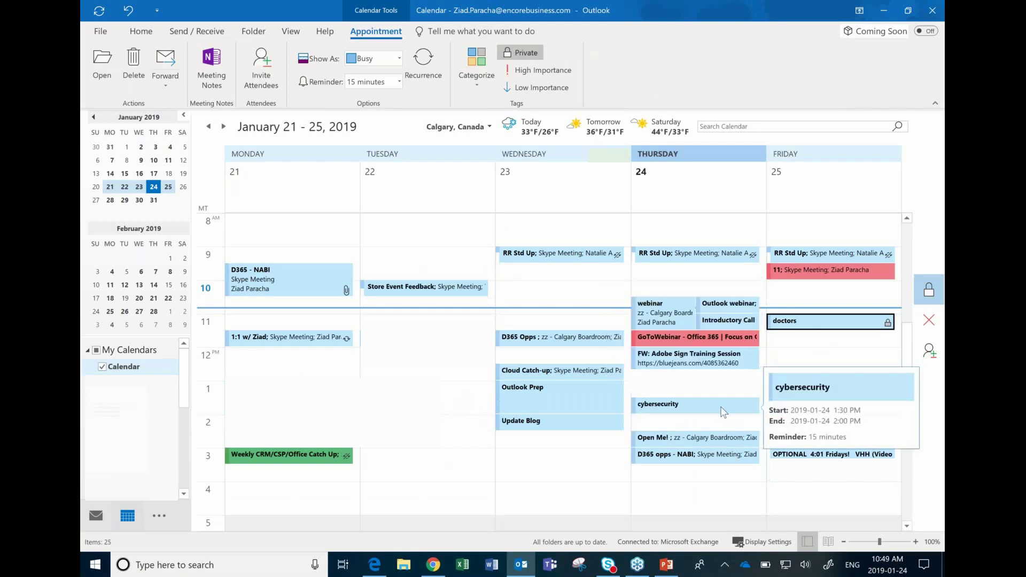
right_click(802, 346)
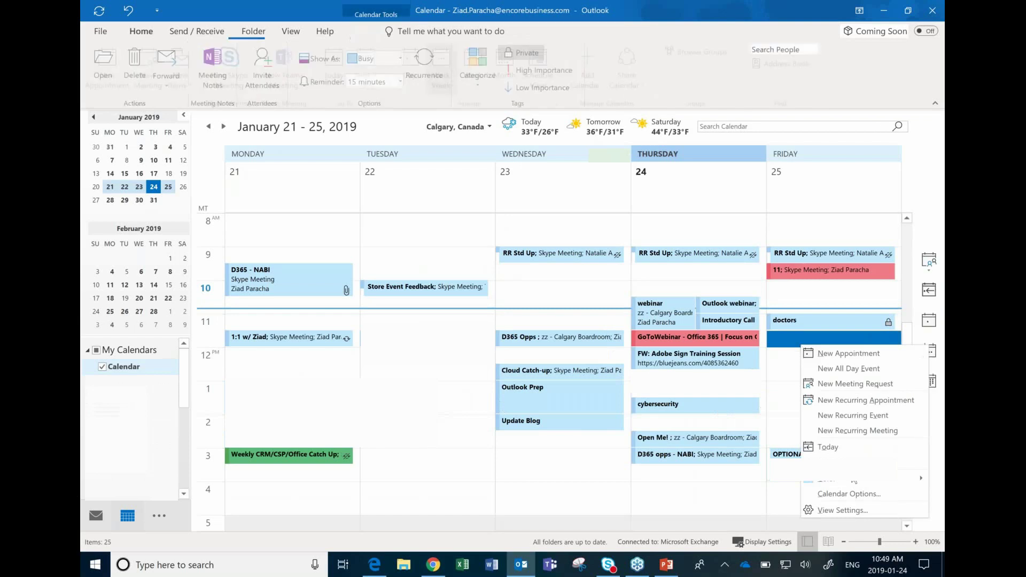
left_click(842, 511)
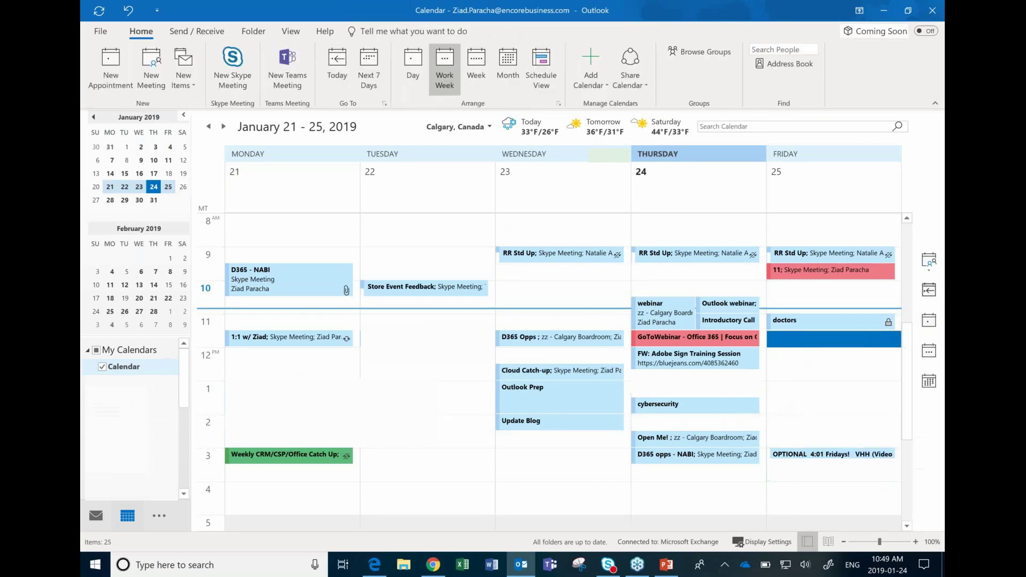
left_click(420, 319)
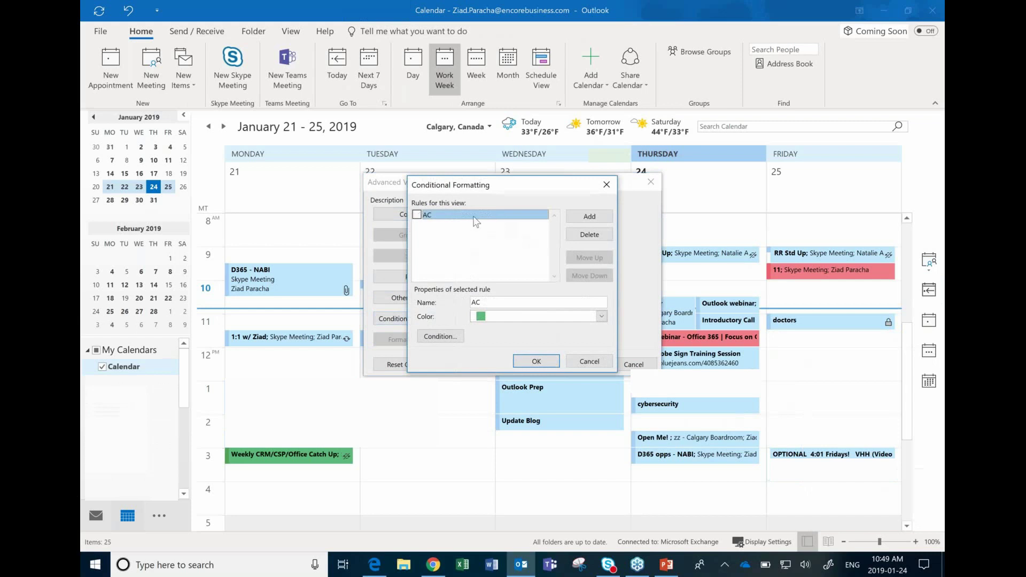
left_click(590, 235)
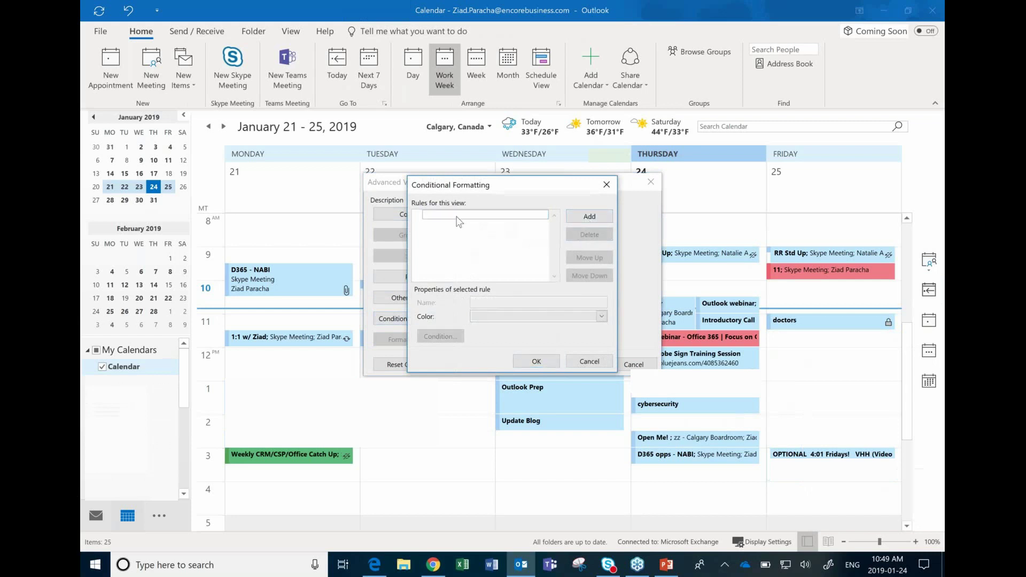
Add a conditional formatting rule named "1" and set its color to orange
left_click(599, 217)
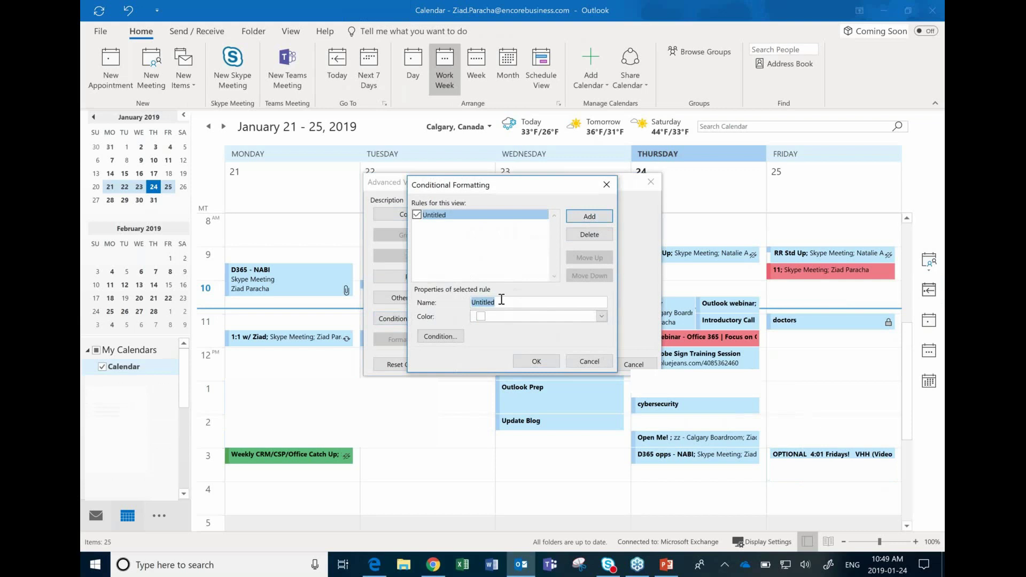
type("1")
left_click(490, 320)
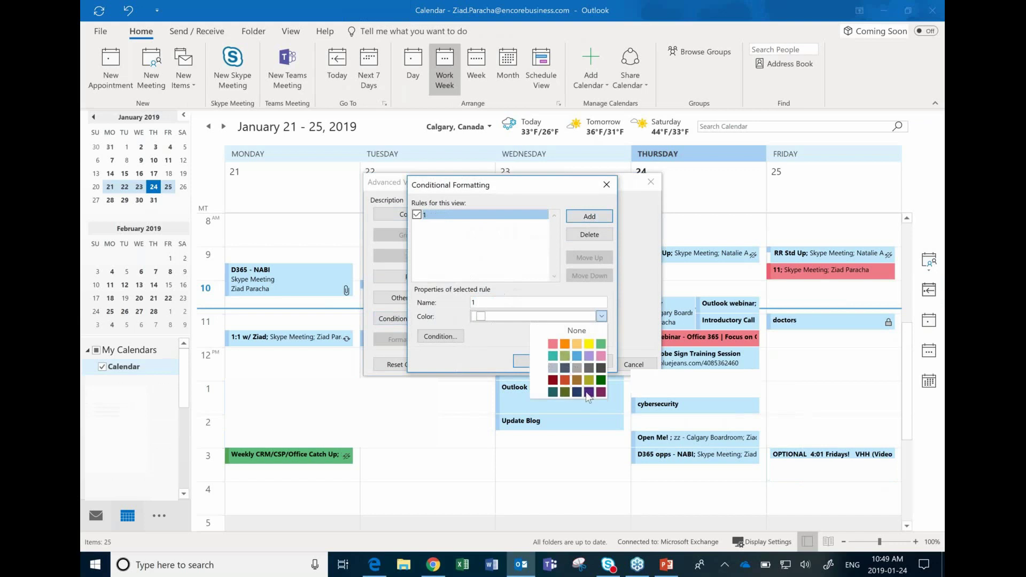
left_click(566, 344)
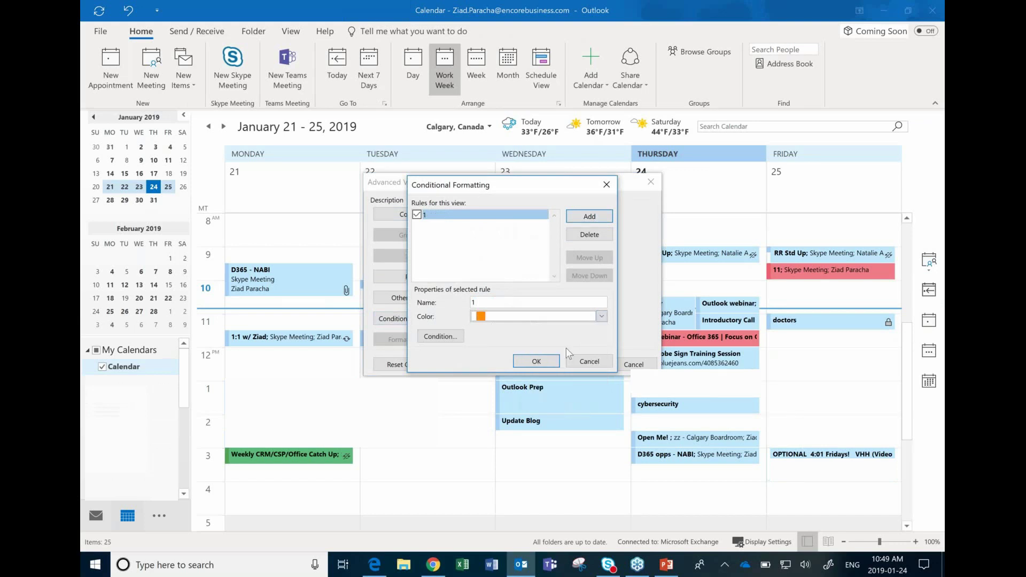
Set rule "1" to match items organized by the calendar owner, chosen from the address list, and apply the view settings
left_click(440, 335)
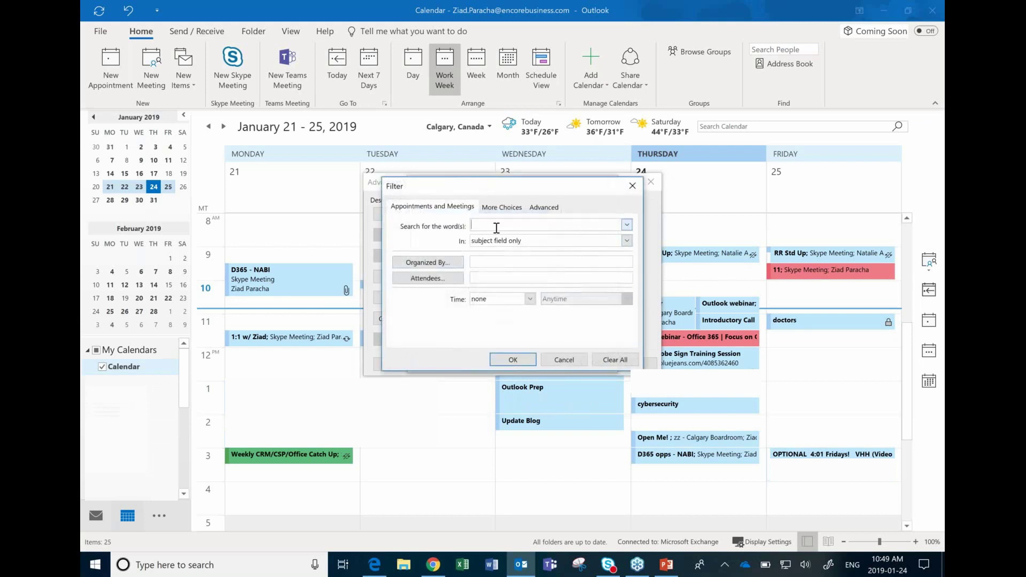
left_click(462, 263)
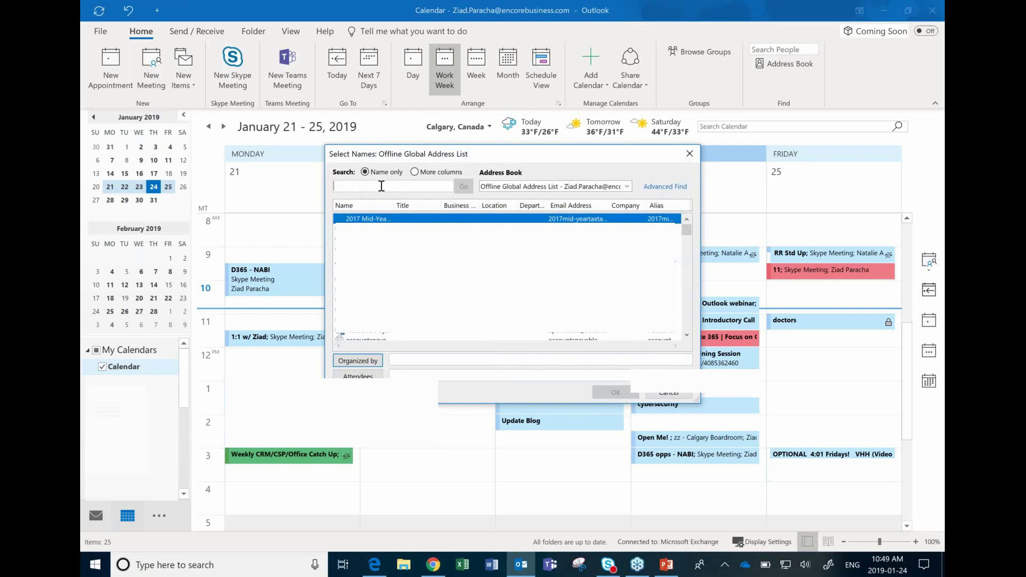
type("ziad")
double_click(384, 219)
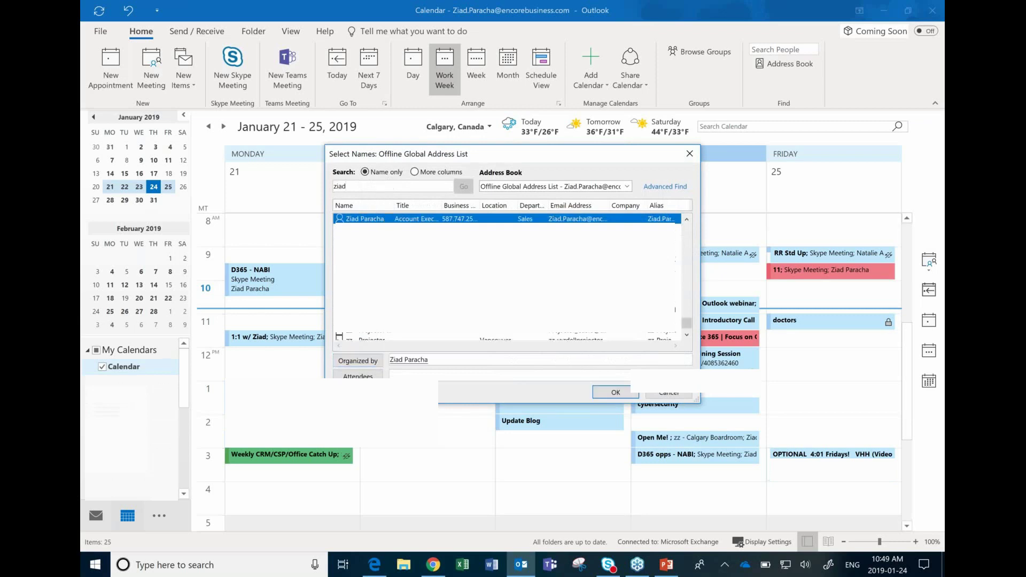
left_click(625, 393)
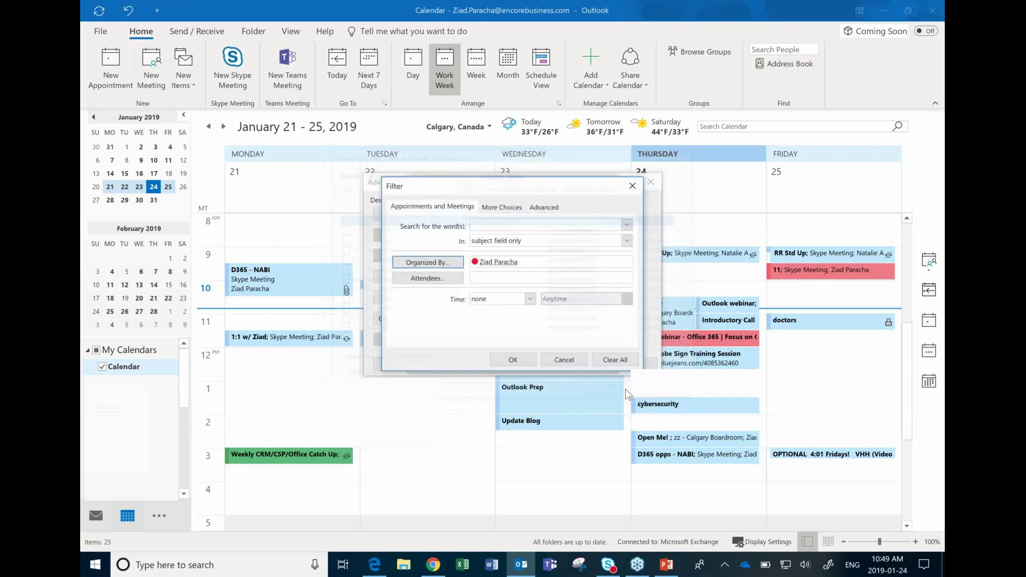
left_click(485, 281)
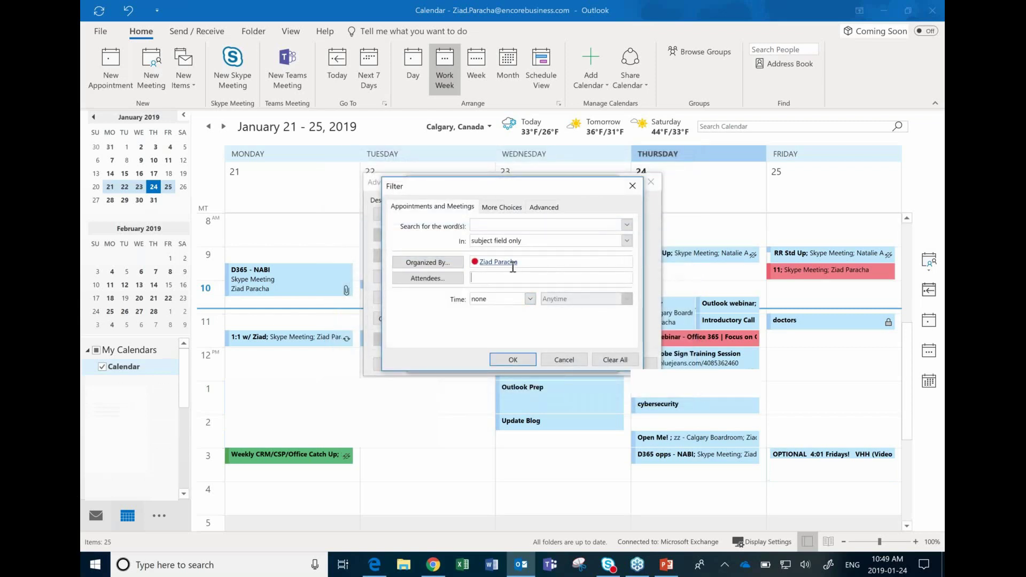
left_click(521, 362)
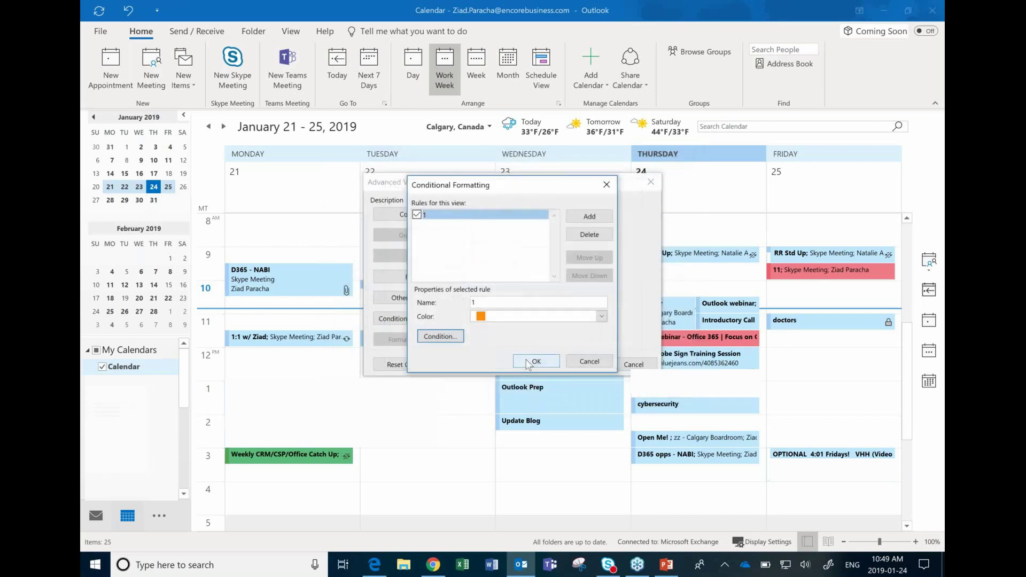
left_click(529, 363)
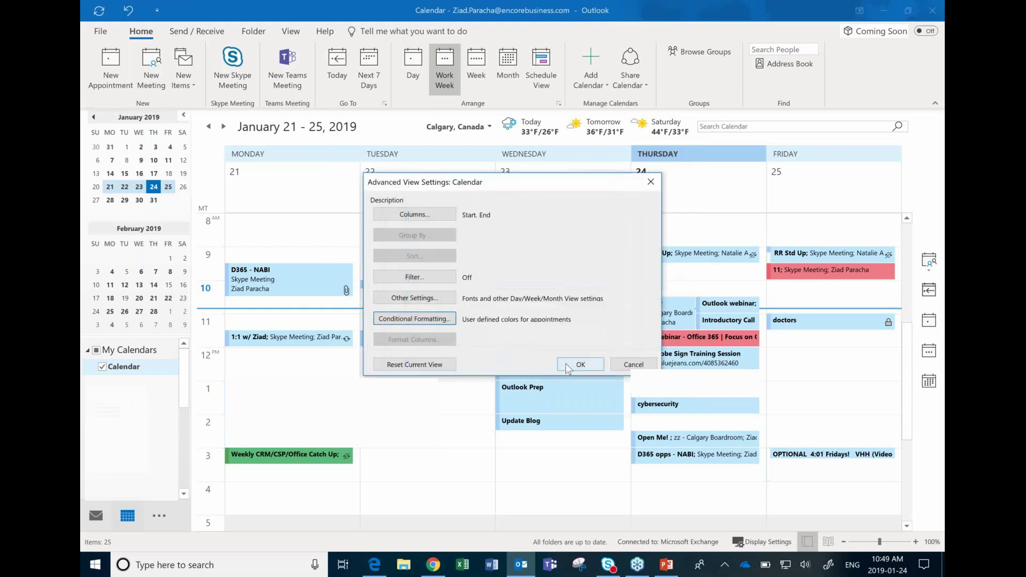
left_click(566, 366)
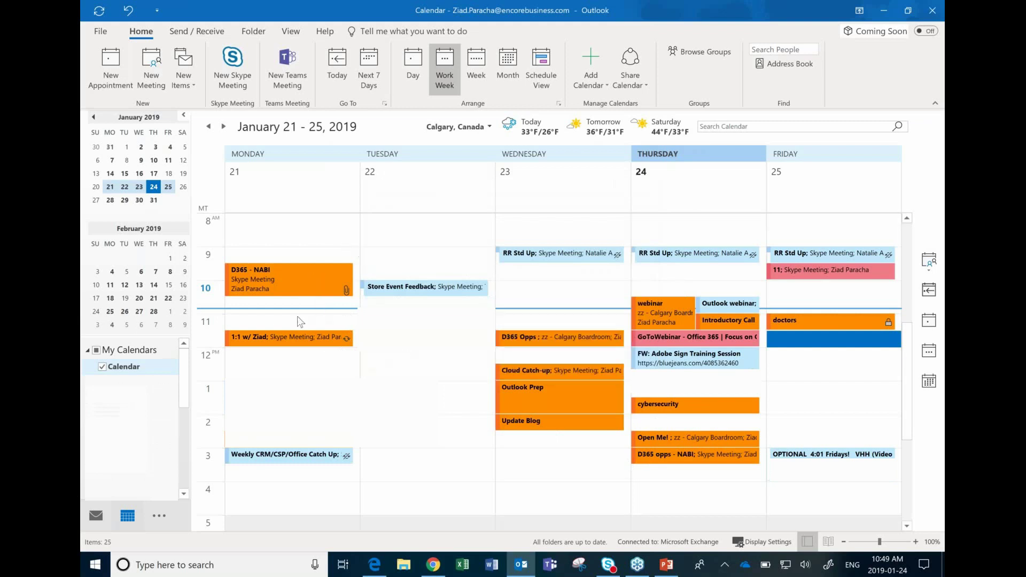
Review the formatted work week and the options for adding and sharing calendars
mouse_move(303, 341)
scroll(797, 274, "down", 1)
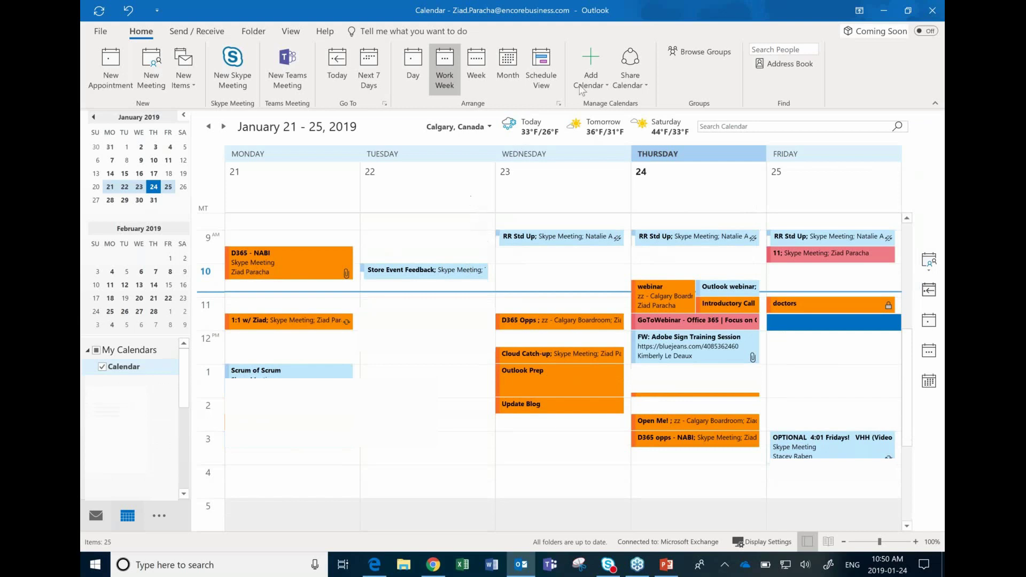
left_click(597, 89)
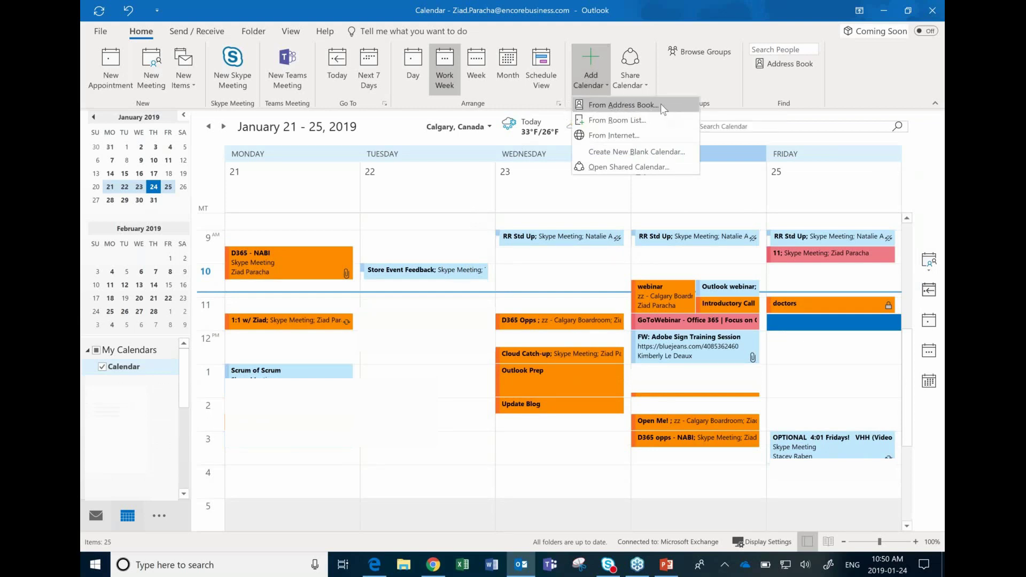
left_click(644, 79)
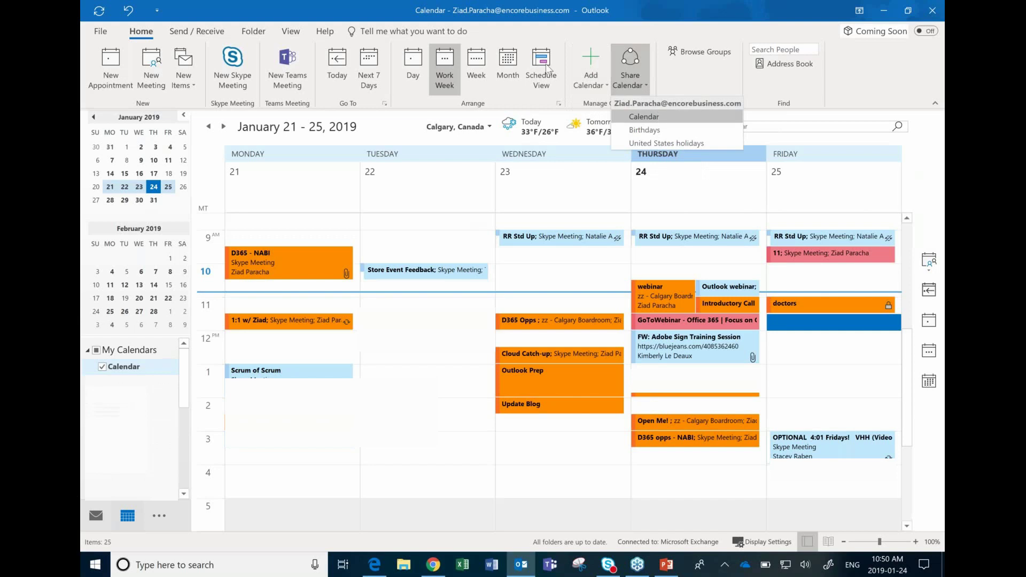
Find and start the Email Calendar command, choosing the main Calendar and a date range of Today
left_click(464, 30)
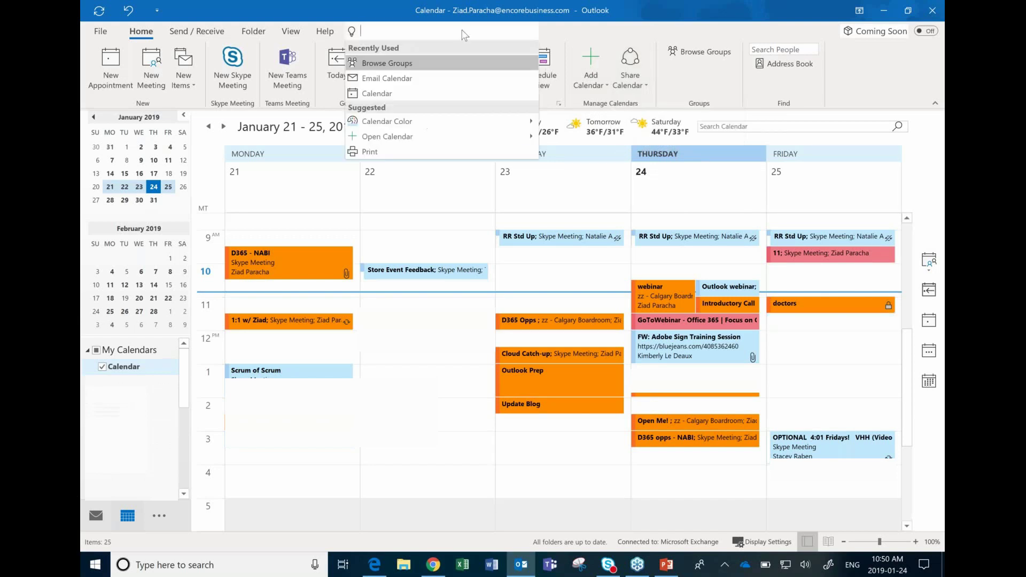
type("email c")
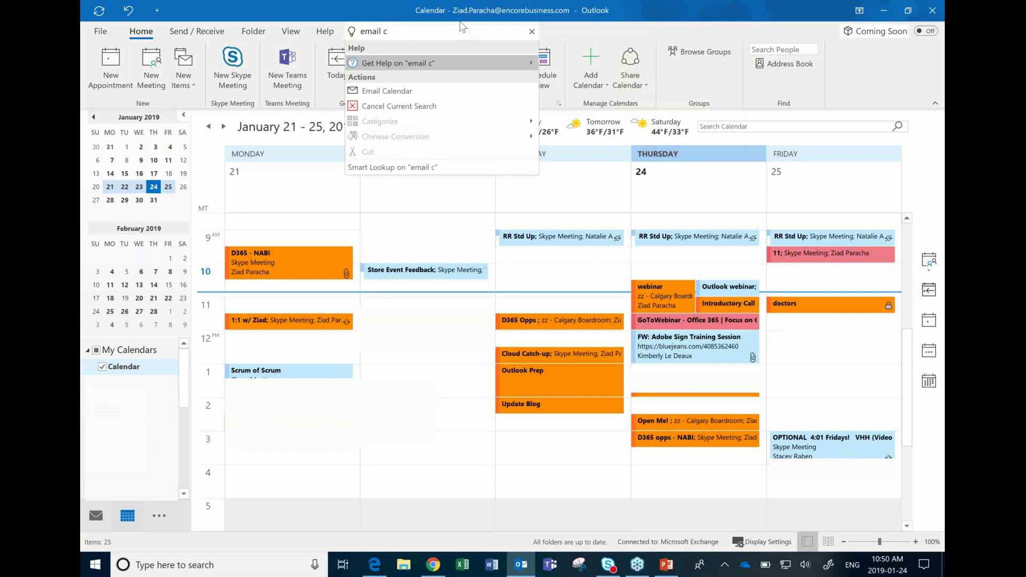
left_click(415, 92)
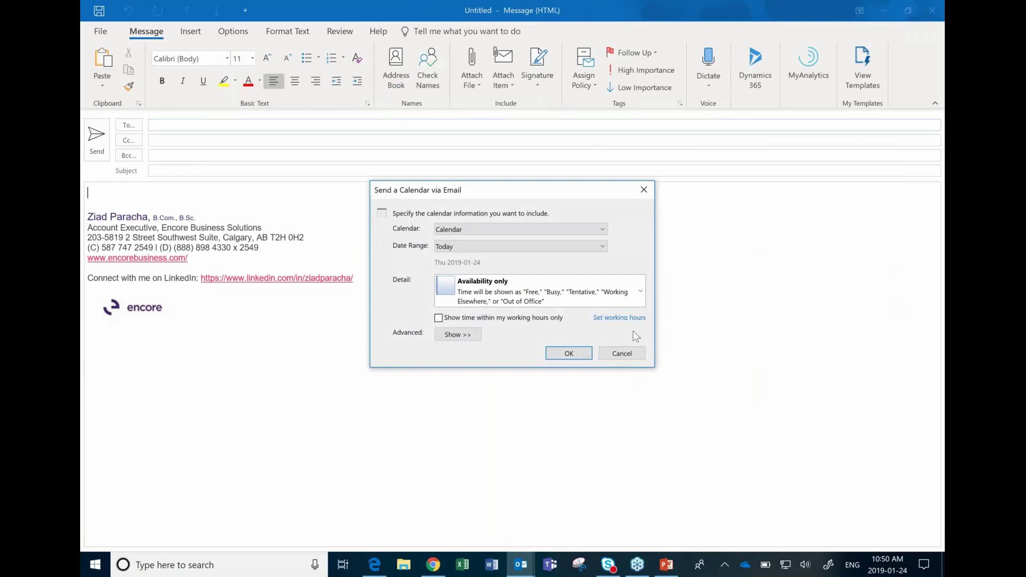
left_click(461, 229)
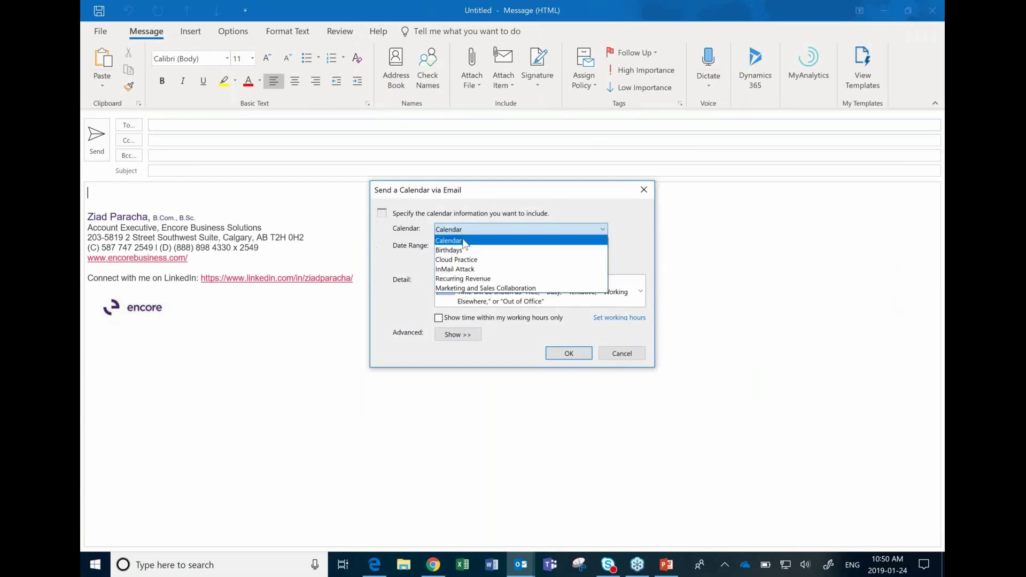
left_click(460, 241)
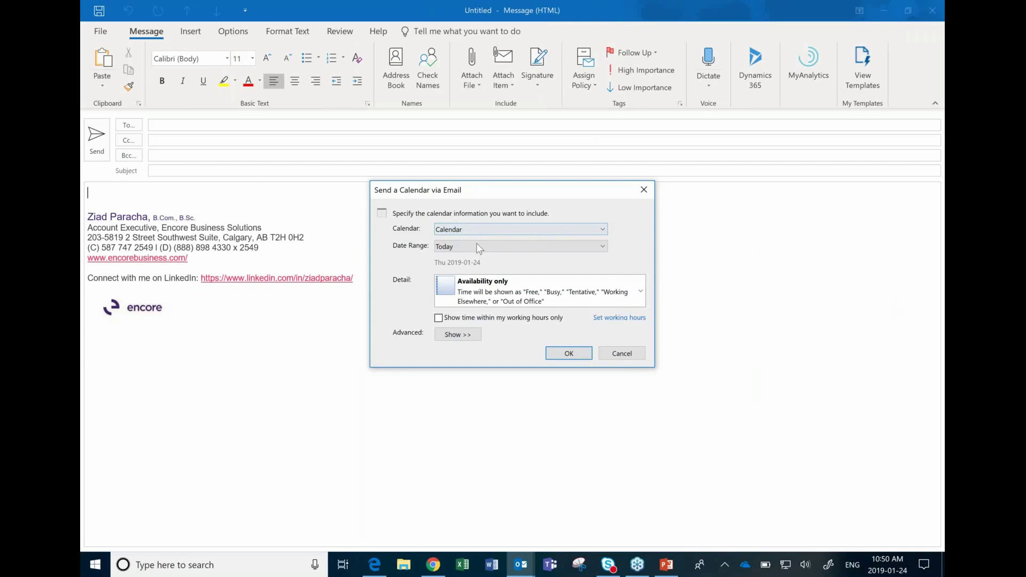
left_click(454, 248)
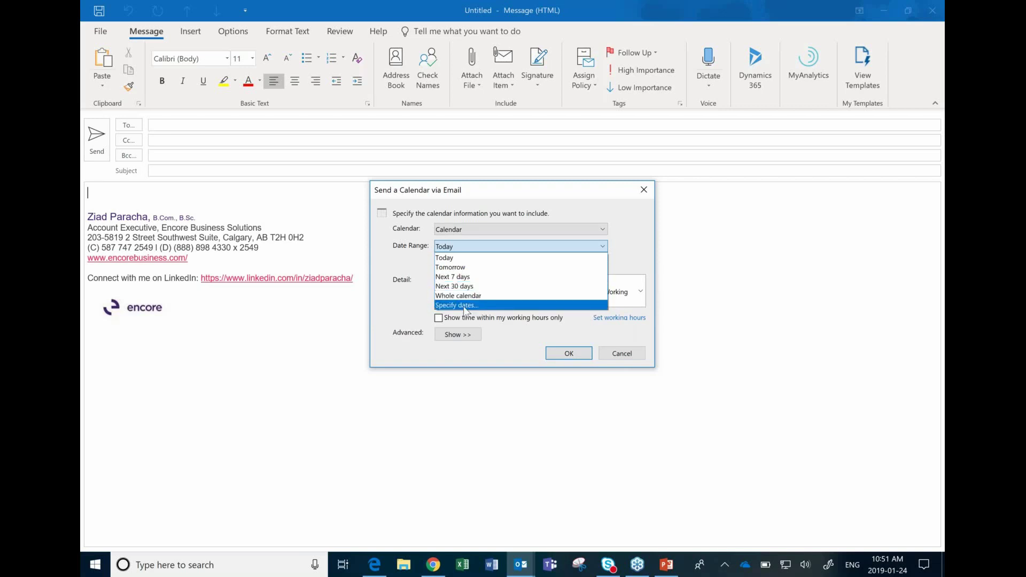
left_click(467, 258)
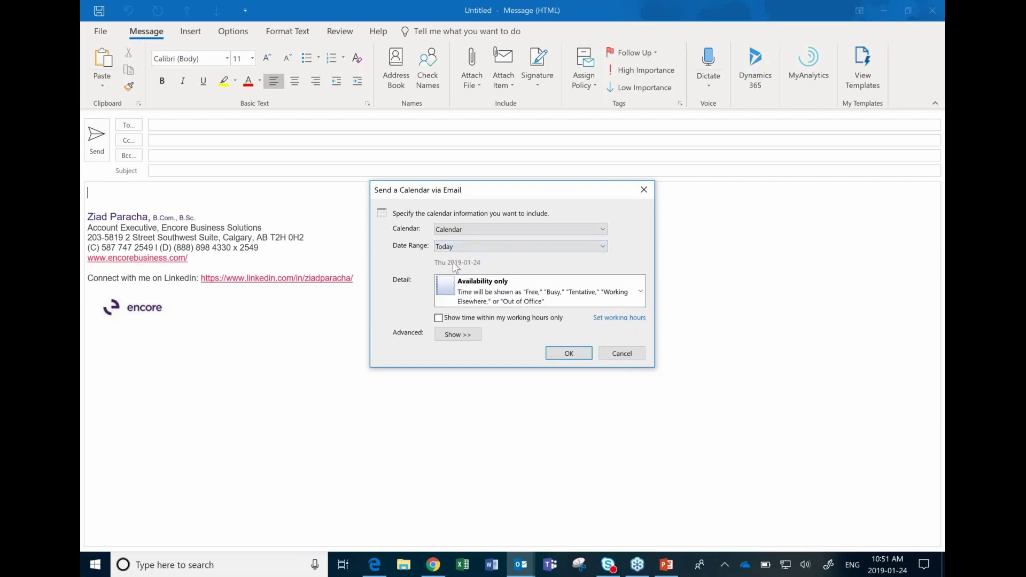
Insert the calendar into the e-mail with Availability only detail, after expanding the advanced options with the Daily schedule layout
left_click(503, 294)
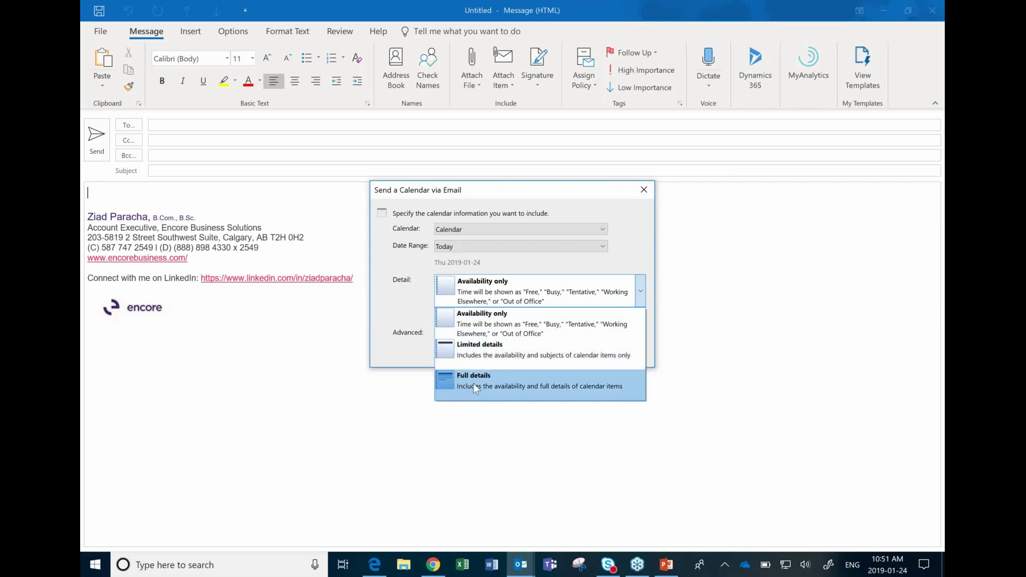
left_click(497, 317)
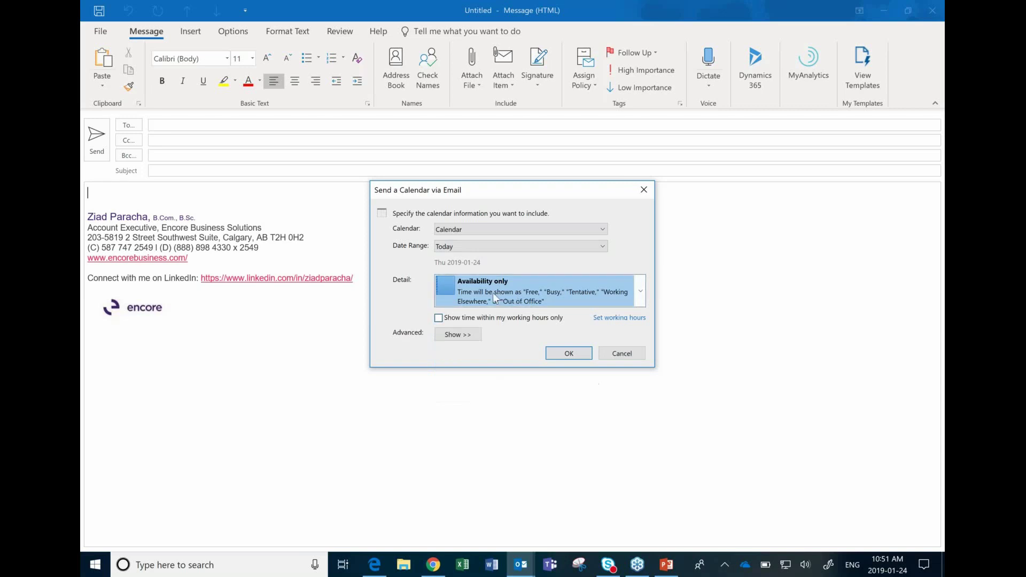
left_click(460, 334)
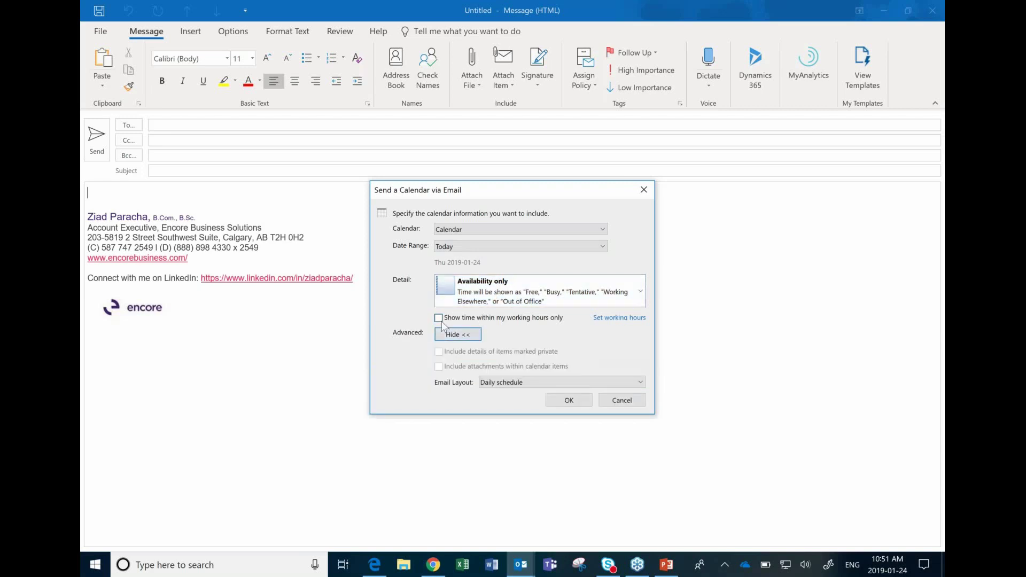
left_click(439, 319)
left_click(569, 401)
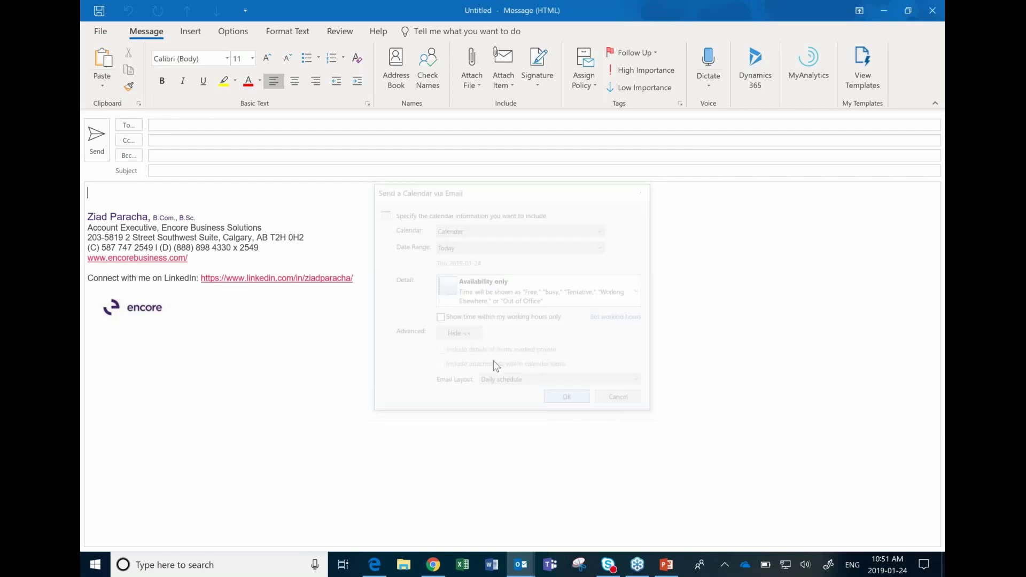
Address the calendar e-mail to the calendar owner, review the inserted schedule, and close the message without saving
left_click(188, 127)
left_click(219, 156)
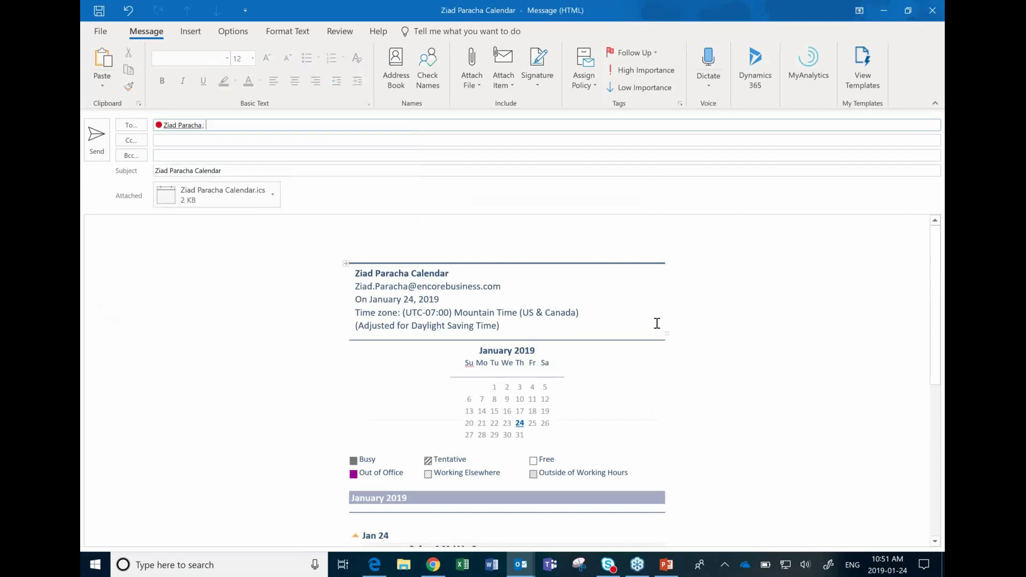
scroll(694, 323, "down", 8)
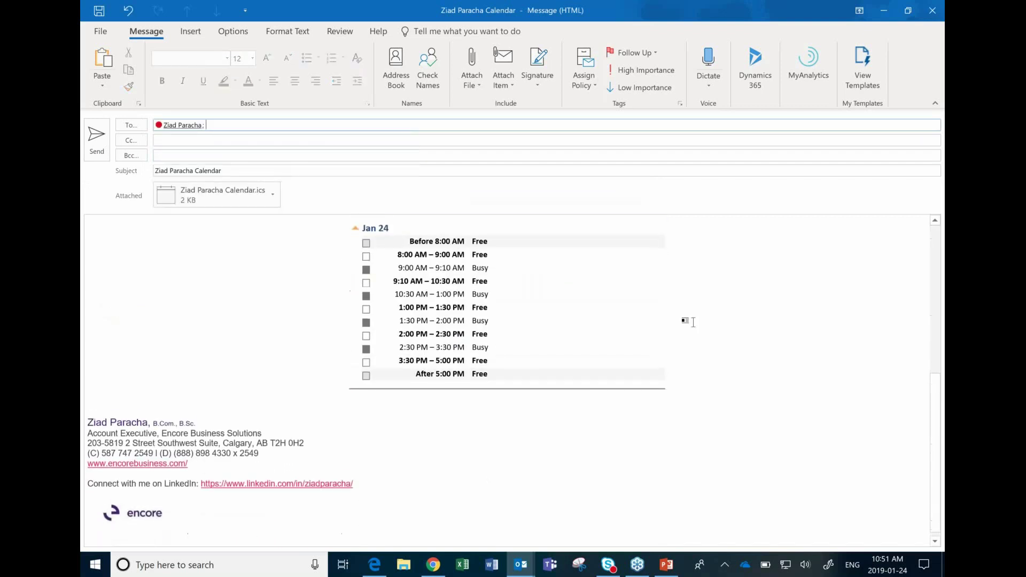
scroll(452, 449, "up", 5)
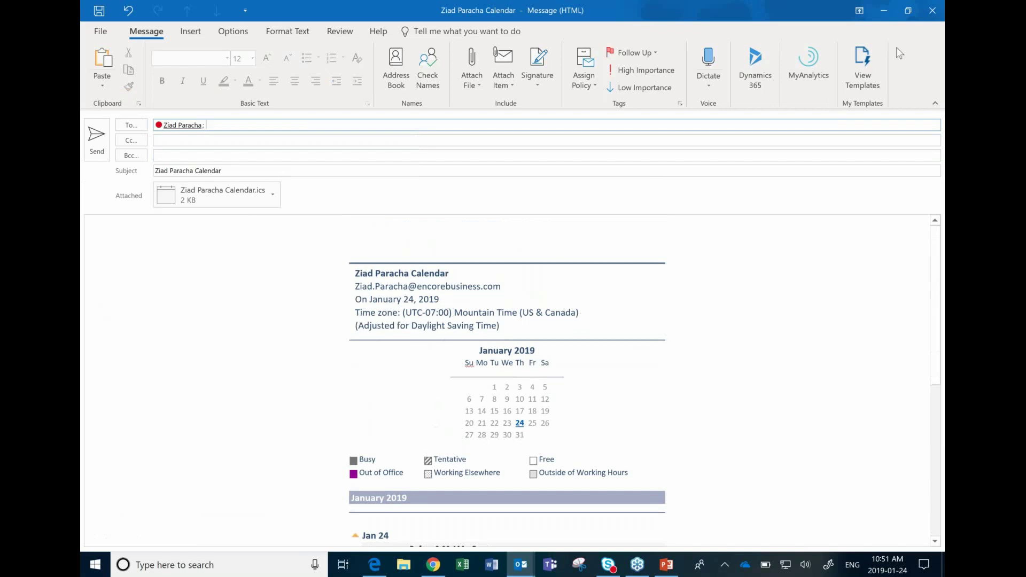
left_click(932, 12)
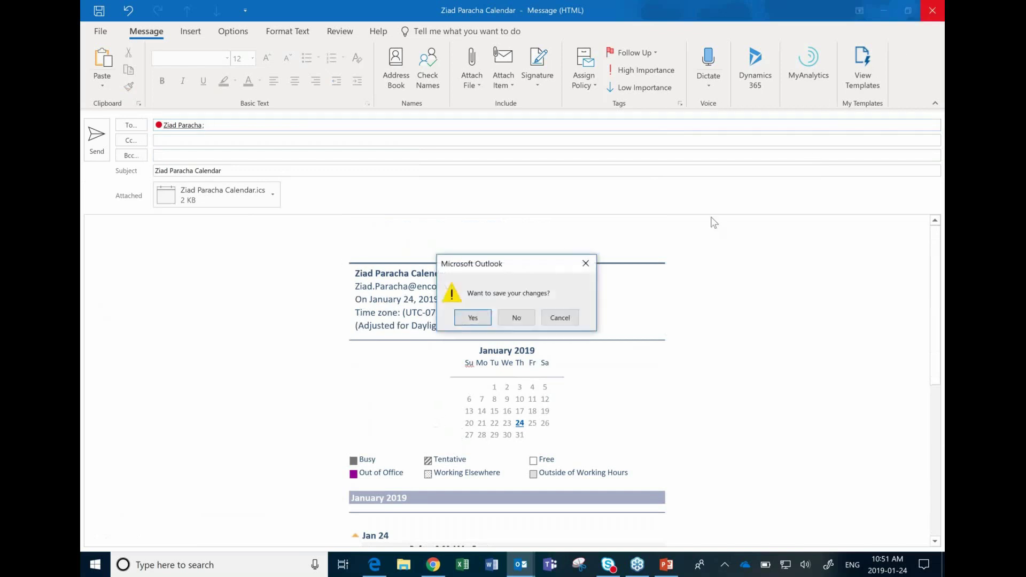
left_click(516, 317)
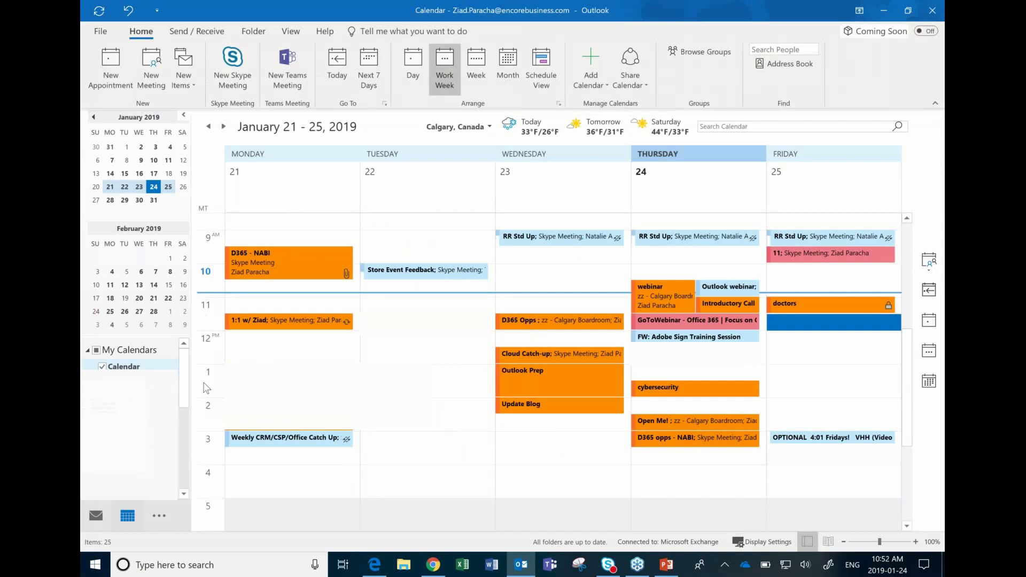
Add the United States holidays to the calendar through the Calendar options
left_click(95, 32)
left_click(99, 260)
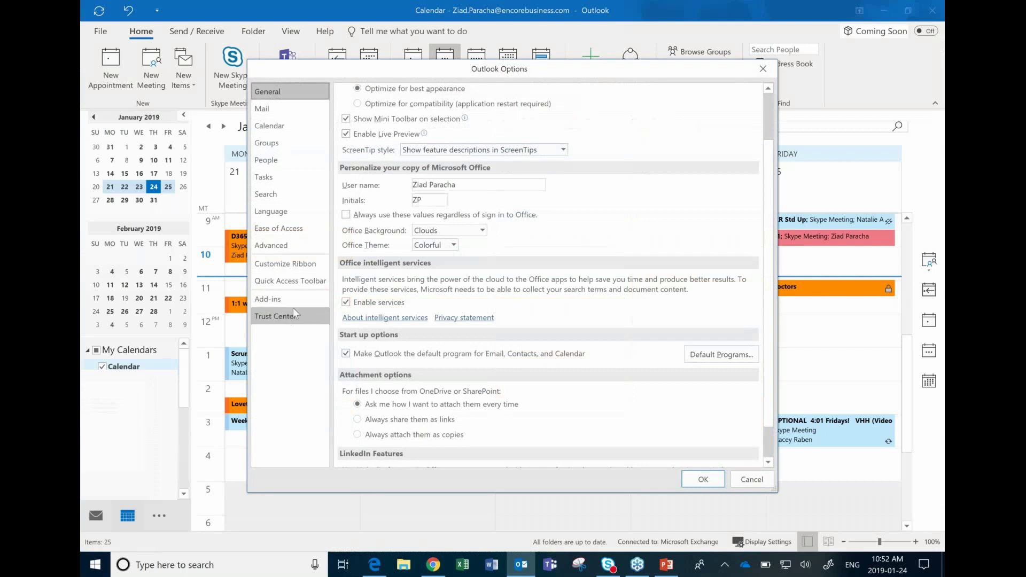
left_click(289, 127)
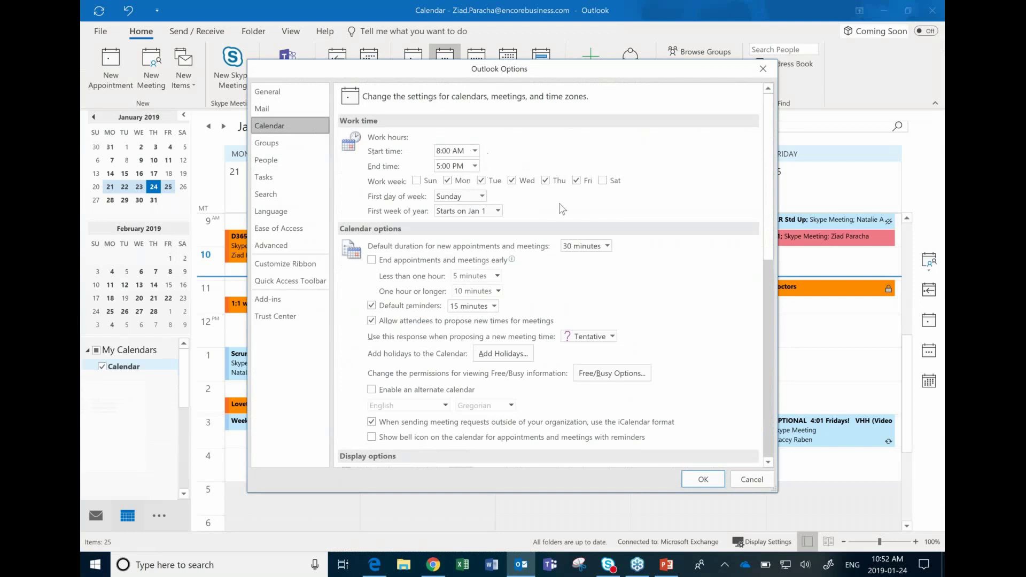
scroll(565, 216, "down", 1)
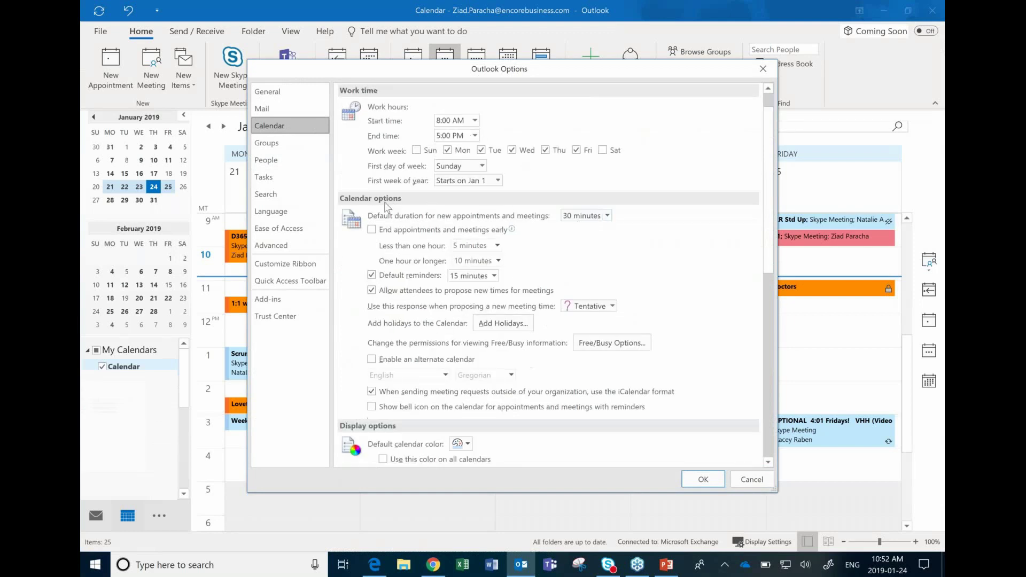
left_click(501, 324)
scroll(490, 279, "down", 15)
scroll(489, 275, "down", 3)
left_click(475, 290)
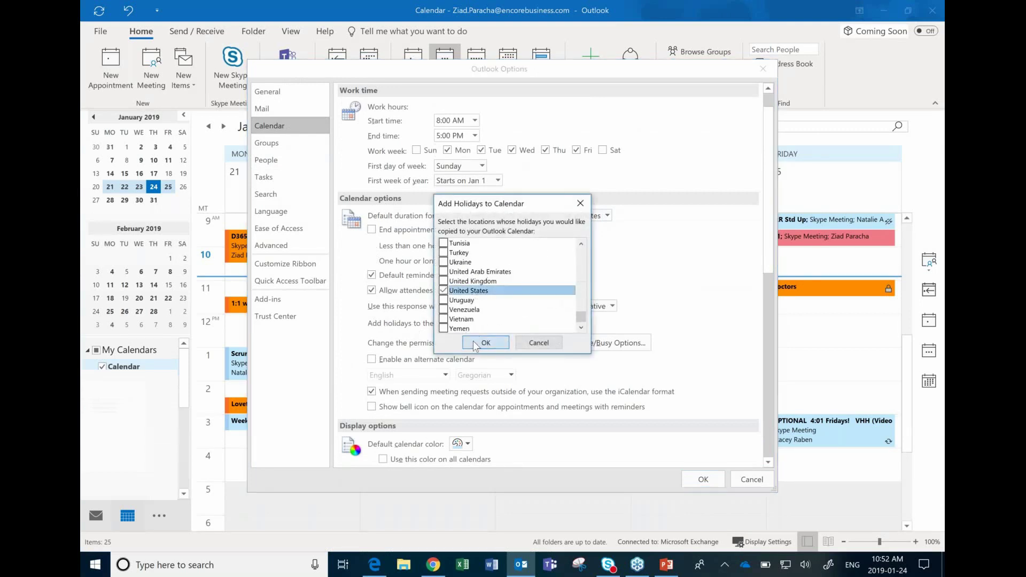
left_click(474, 343)
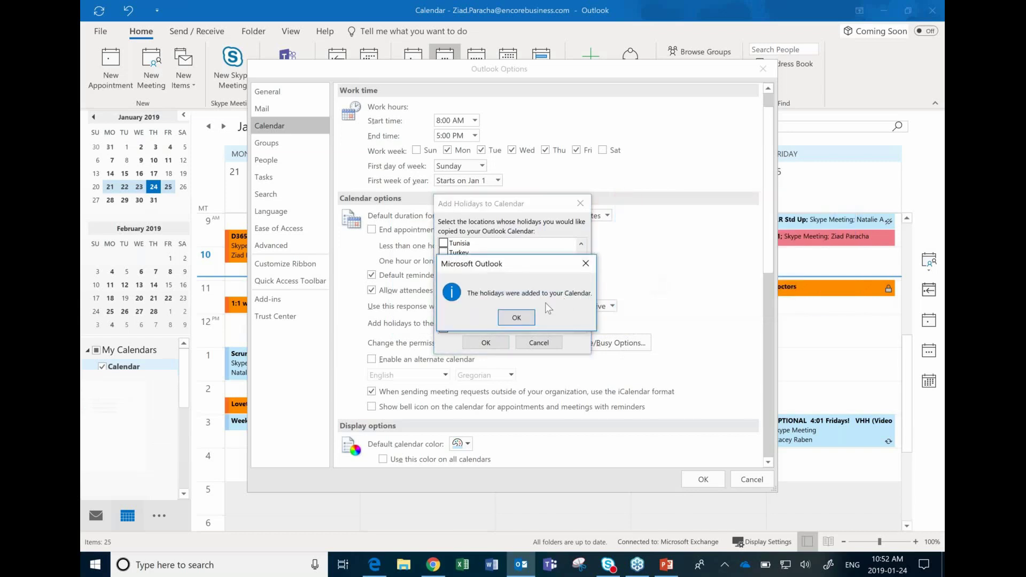
left_click(516, 318)
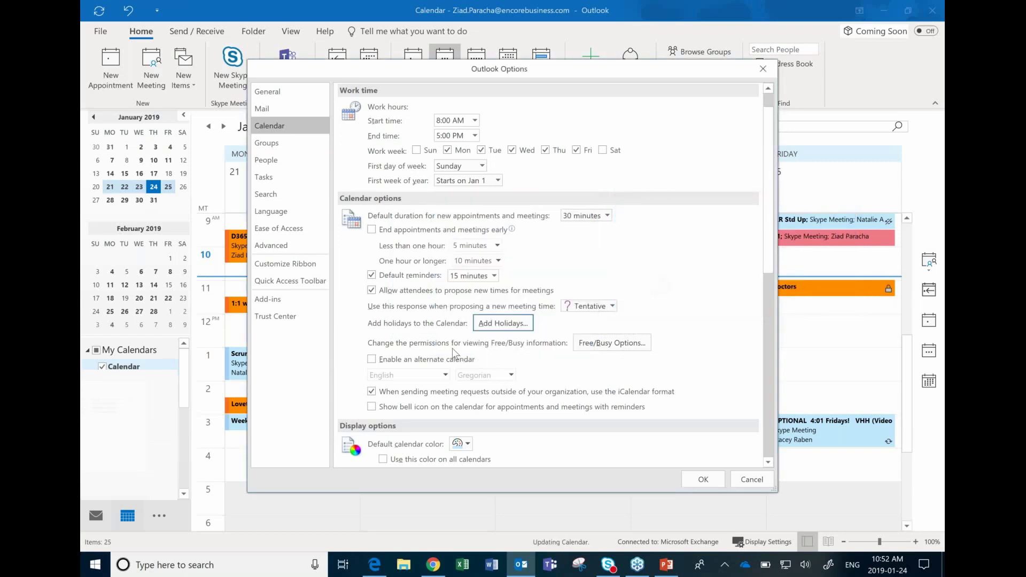
Show a second calendar time zone labelled CT, using (UTC-06:00) Central Time (US & Canada), and apply the options
scroll(454, 347, "down", 1)
scroll(453, 347, "down", 1)
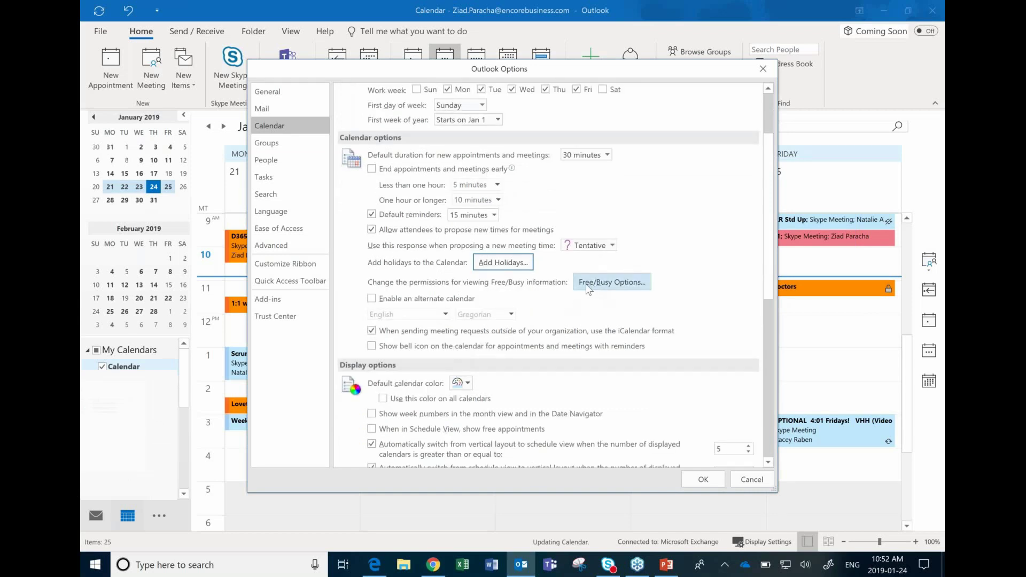
scroll(596, 289, "down", 8)
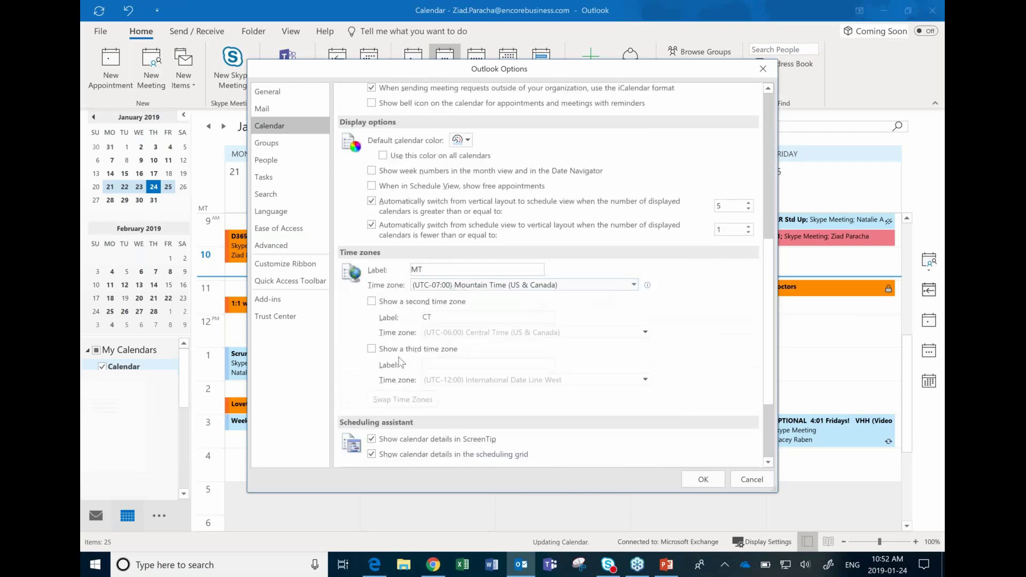
left_click(371, 304)
left_click(372, 304)
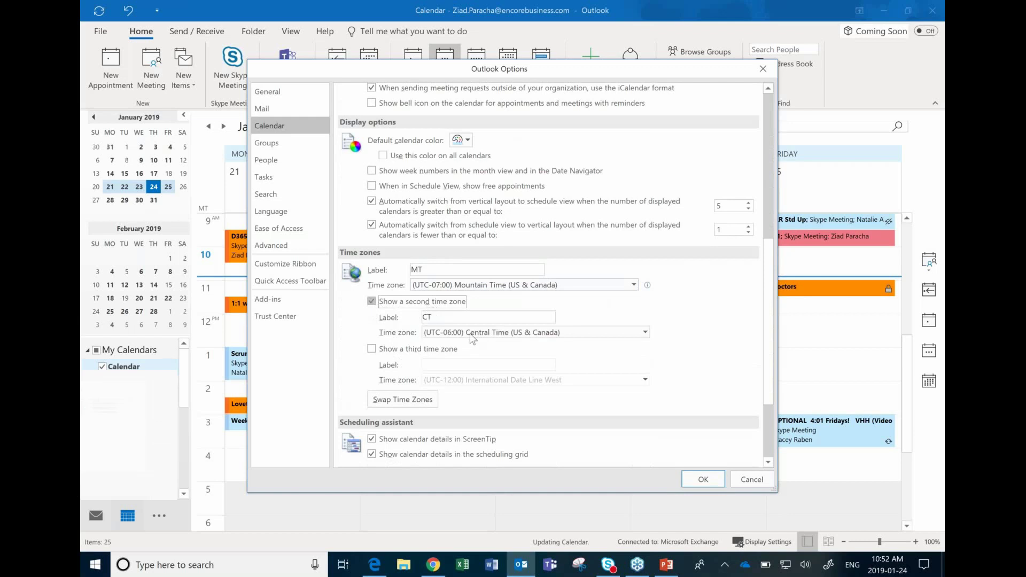
left_click(532, 332)
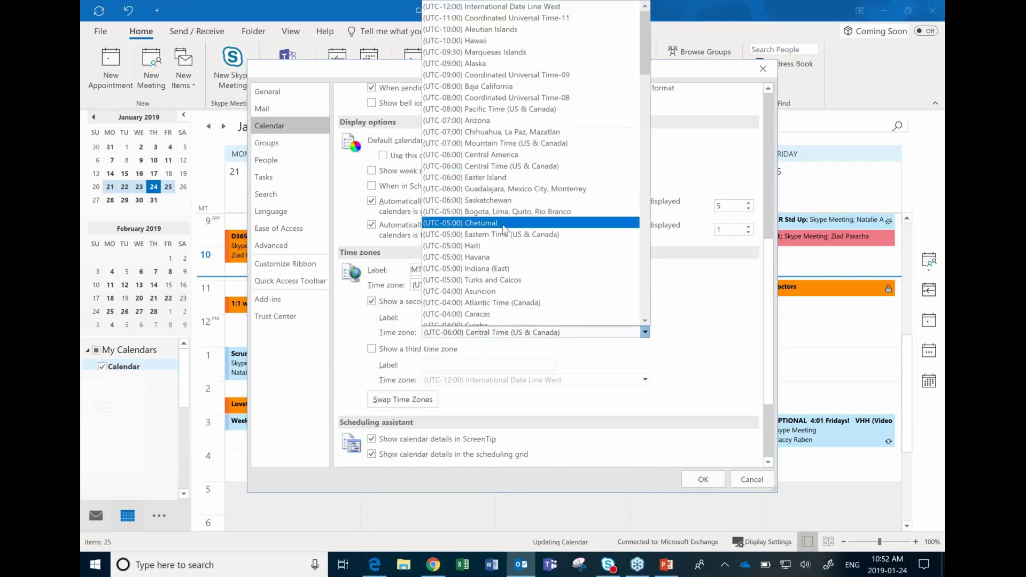
left_click(524, 169)
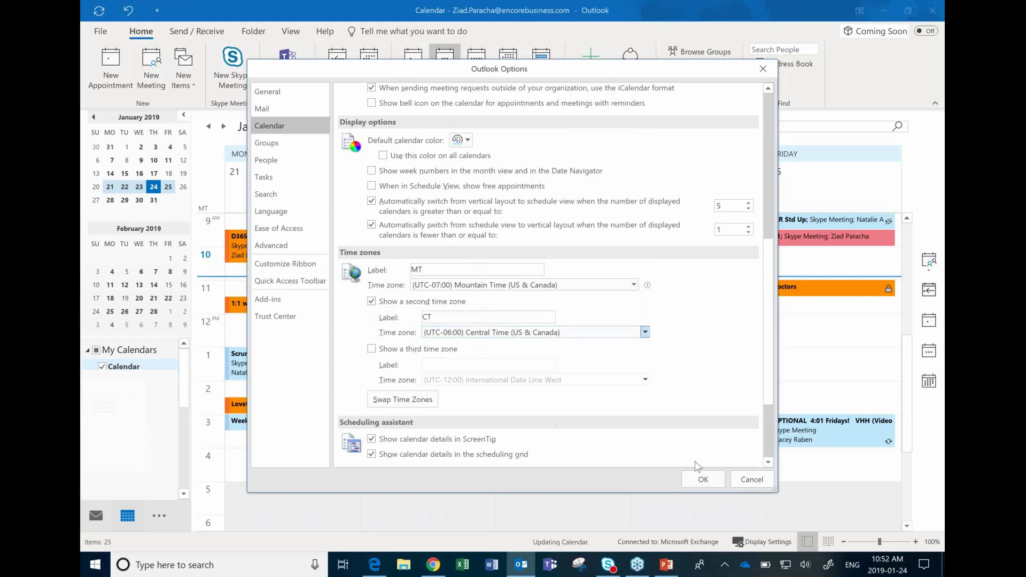
scroll(708, 470, "down", 3)
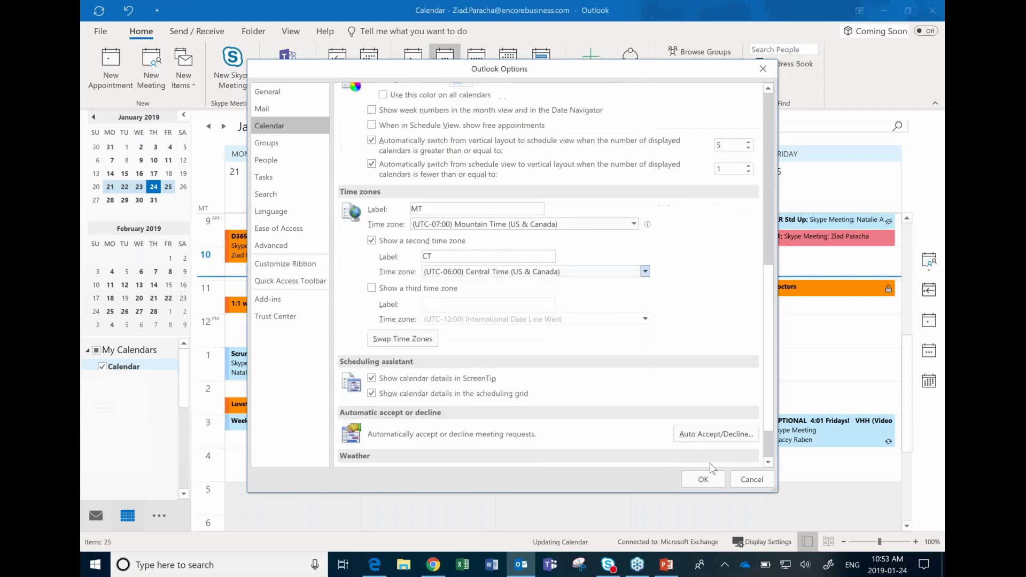
left_click(429, 226)
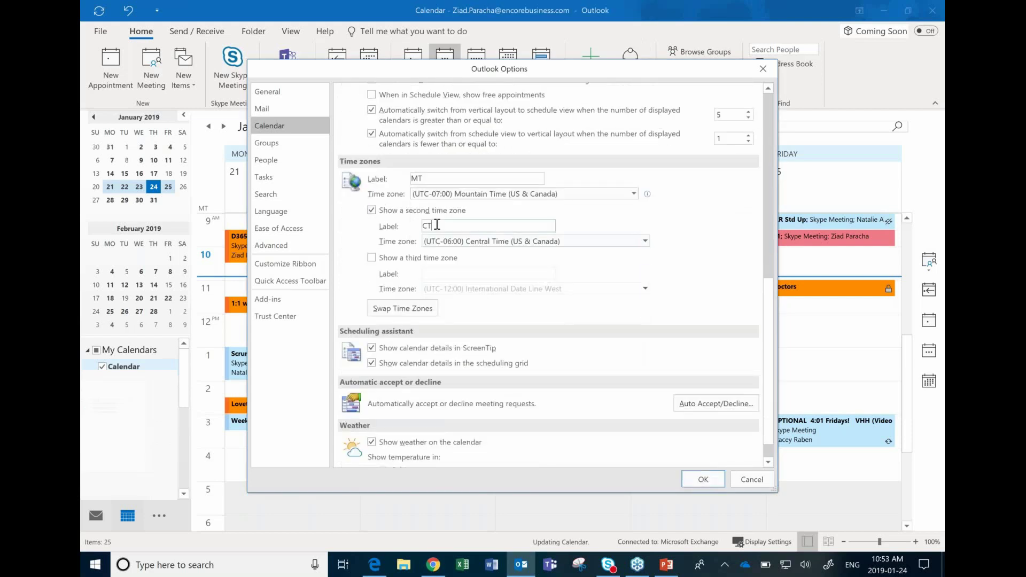
left_click(702, 480)
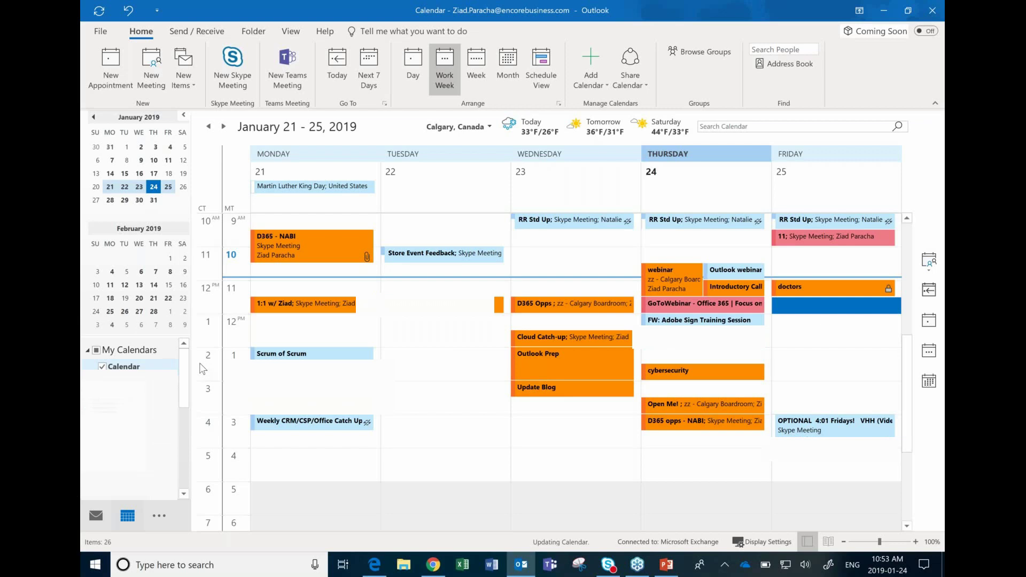
Return to the mail view and look through the account settings, Open & Export page and general options for the delegate feature
left_click(103, 519)
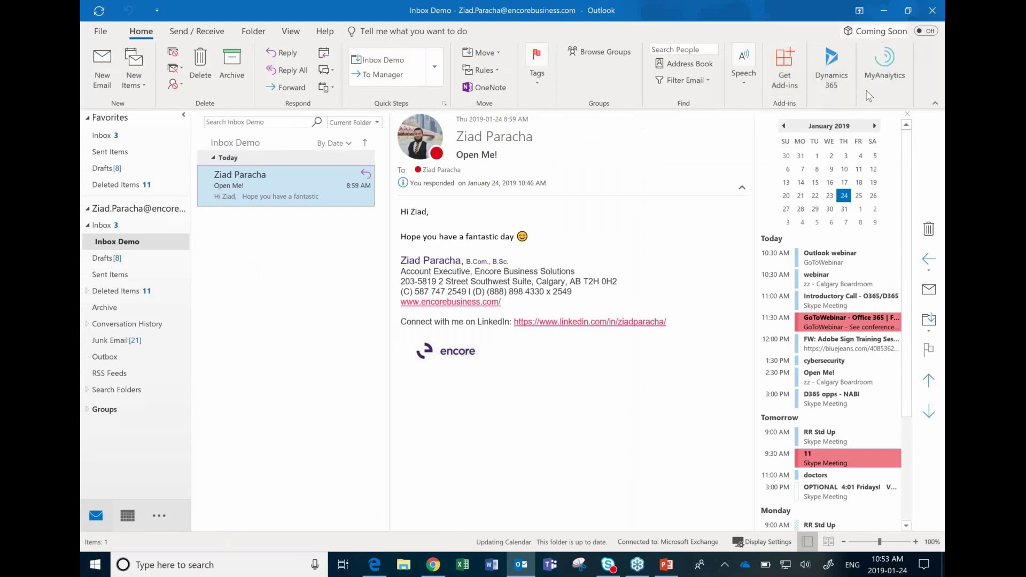
left_click(895, 48)
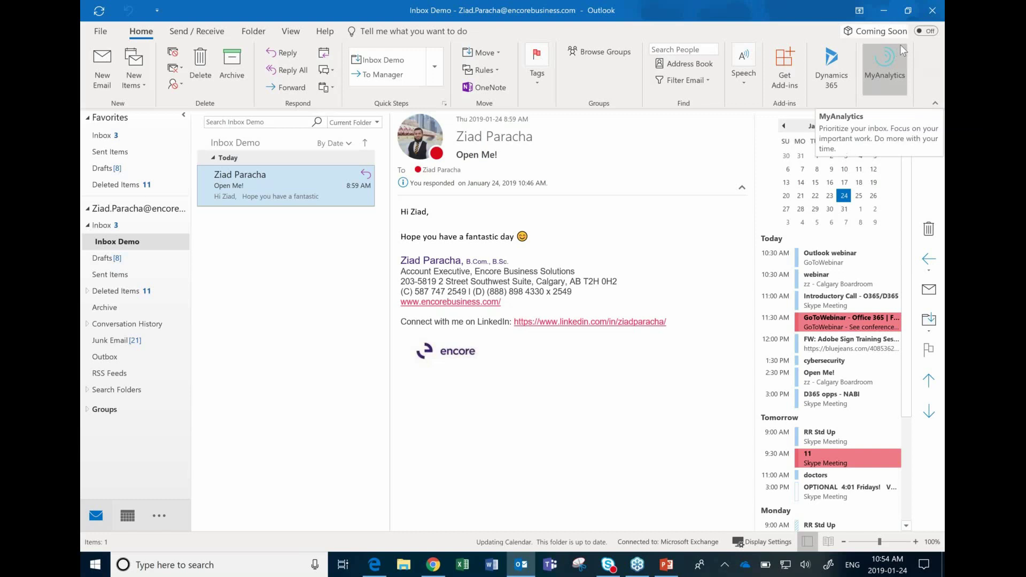
left_click(101, 33)
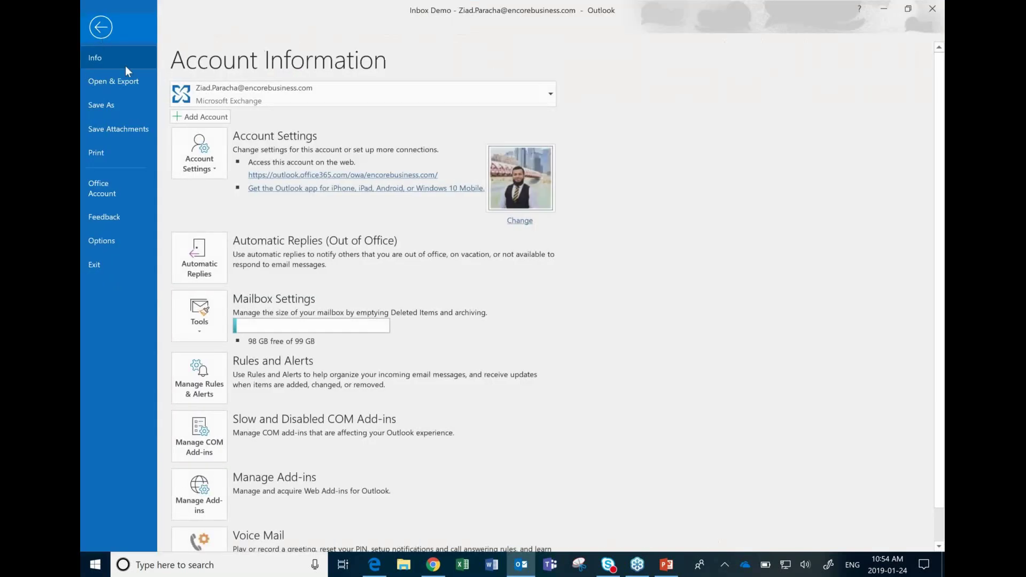
left_click(193, 164)
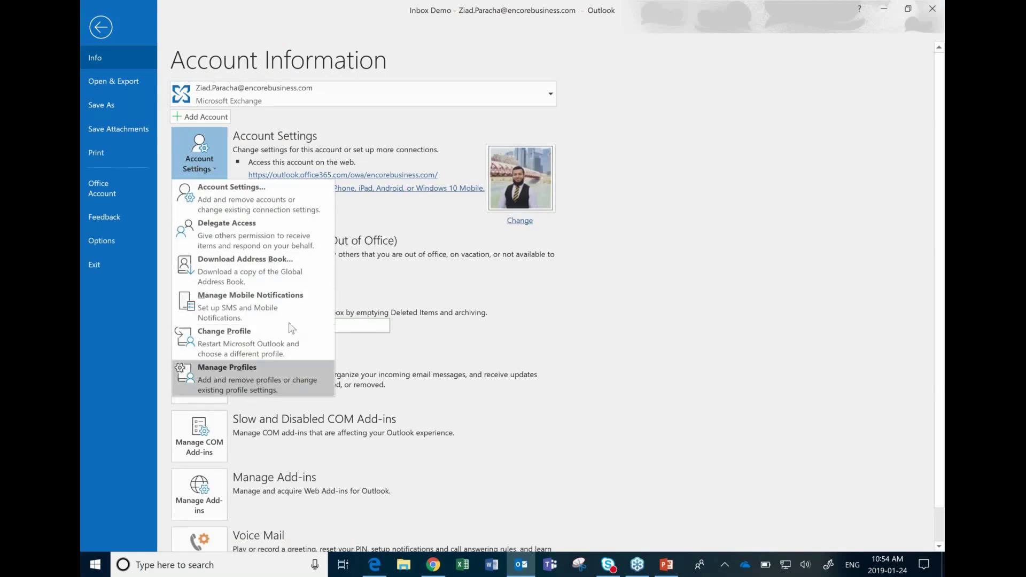
left_click(420, 238)
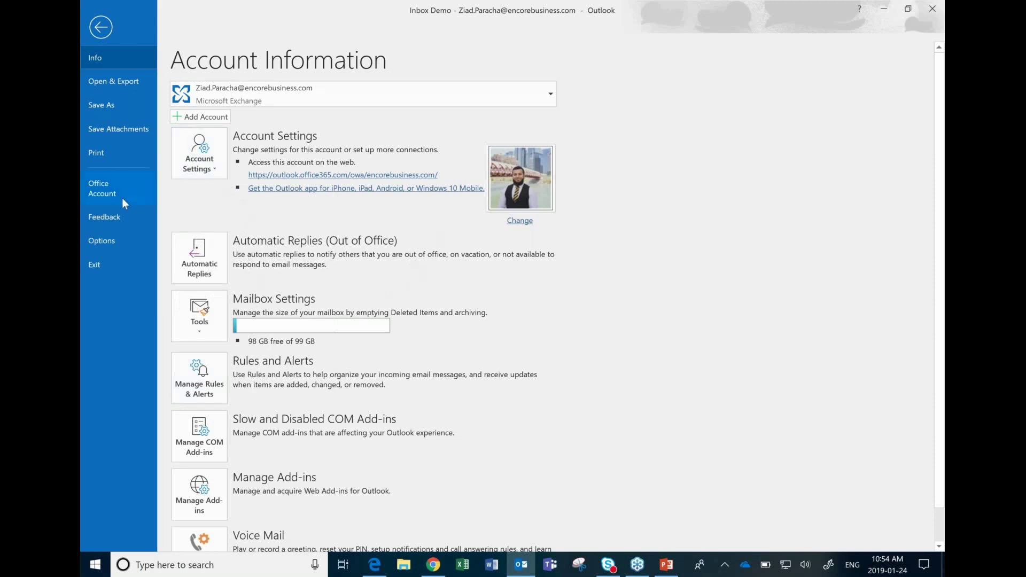
left_click(133, 85)
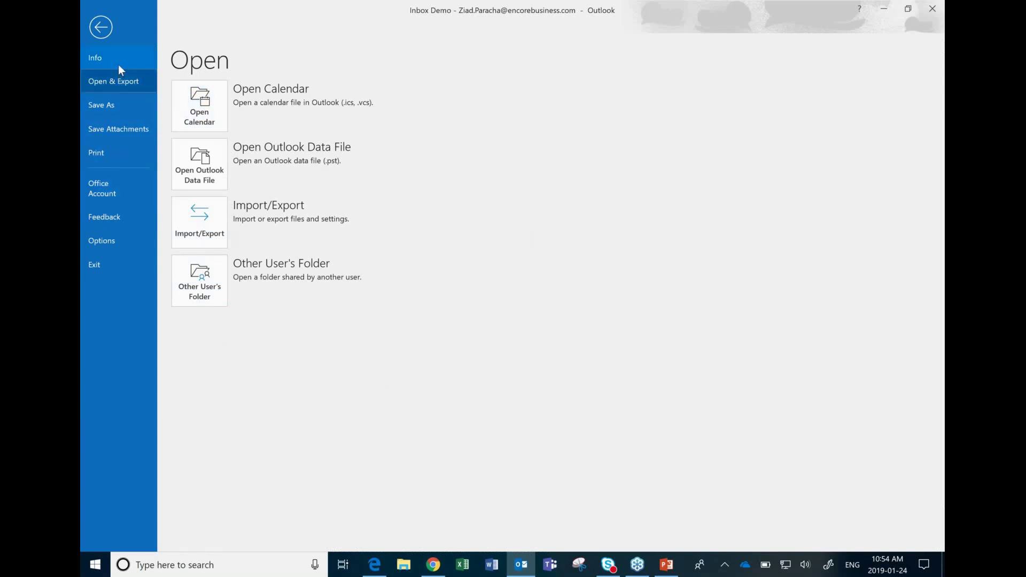
left_click(110, 233)
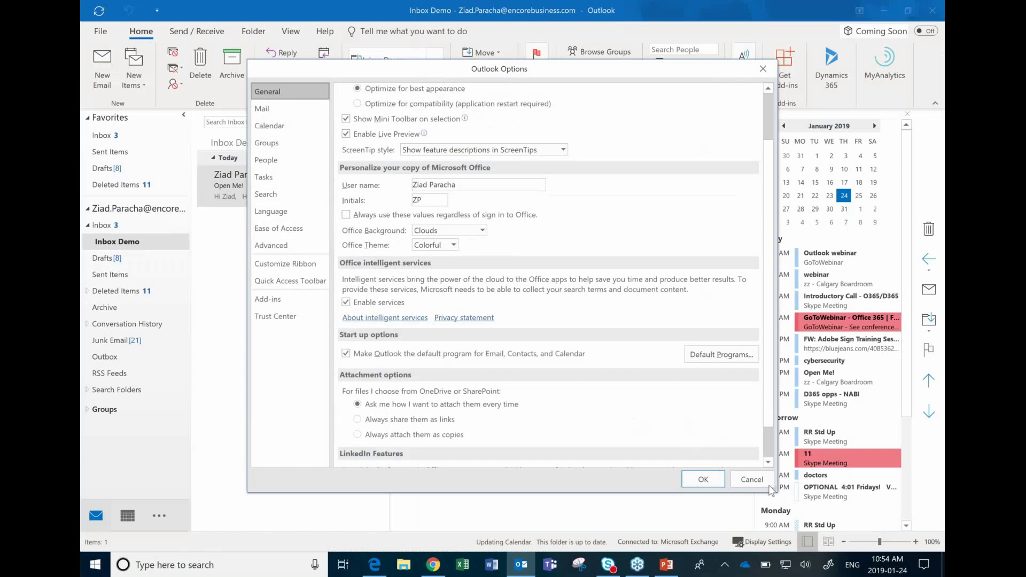
left_click(749, 480)
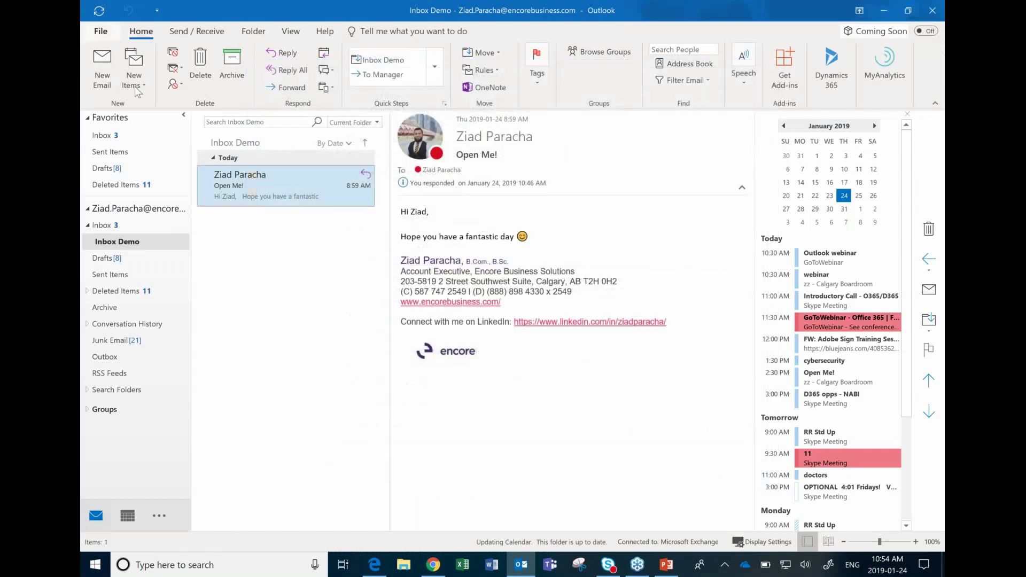
Start Delegate Access from the account settings and pick the mailbox owner from the address book as a delegate
left_click(102, 30)
left_click(203, 158)
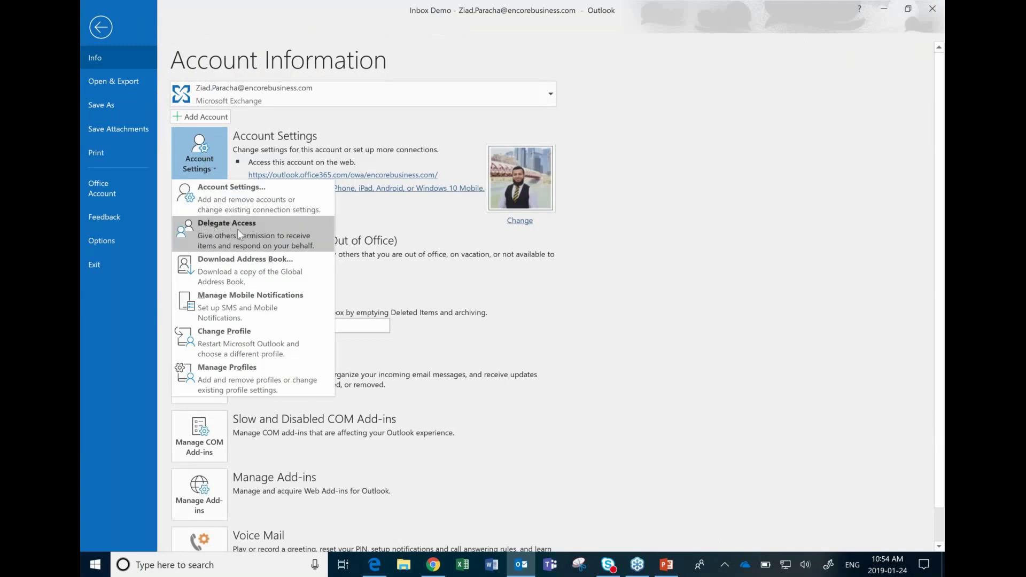
left_click(255, 232)
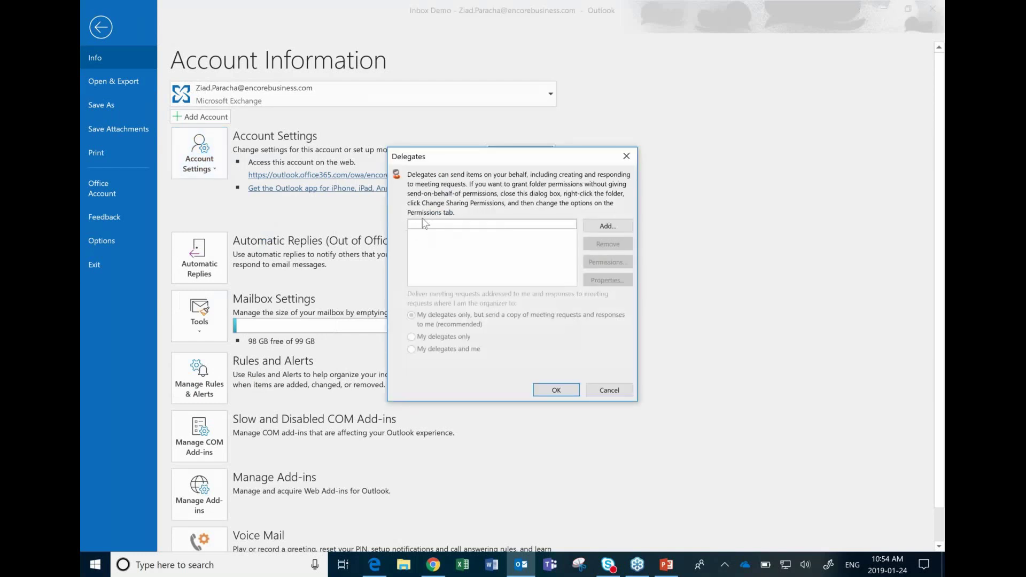
left_click(608, 226)
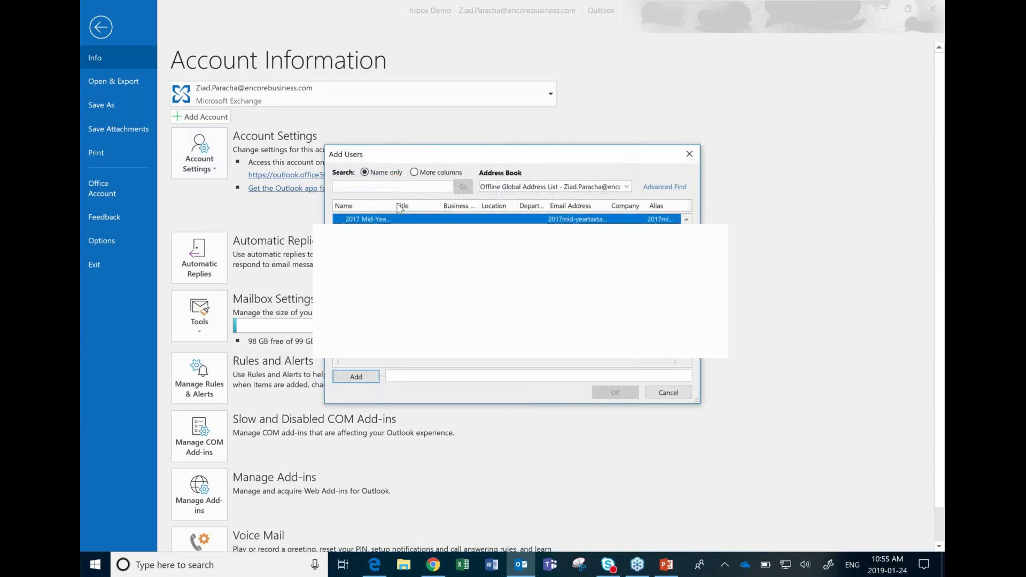
type("ziad")
double_click(411, 219)
left_click(615, 392)
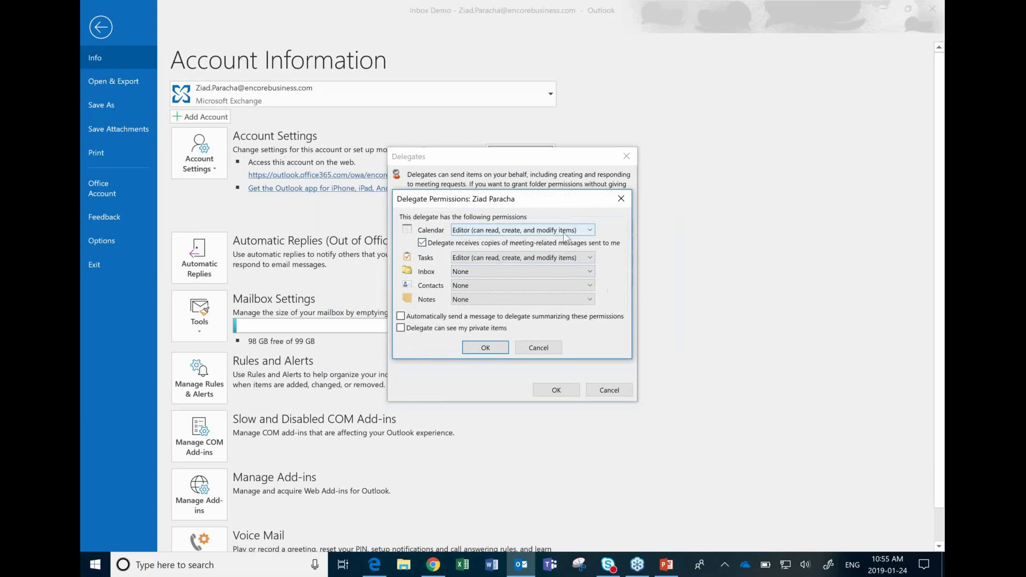
Review the delegate's permission levels for Calendar, Inbox and Contacts, and close the delegate dialogs without saving
left_click(589, 232)
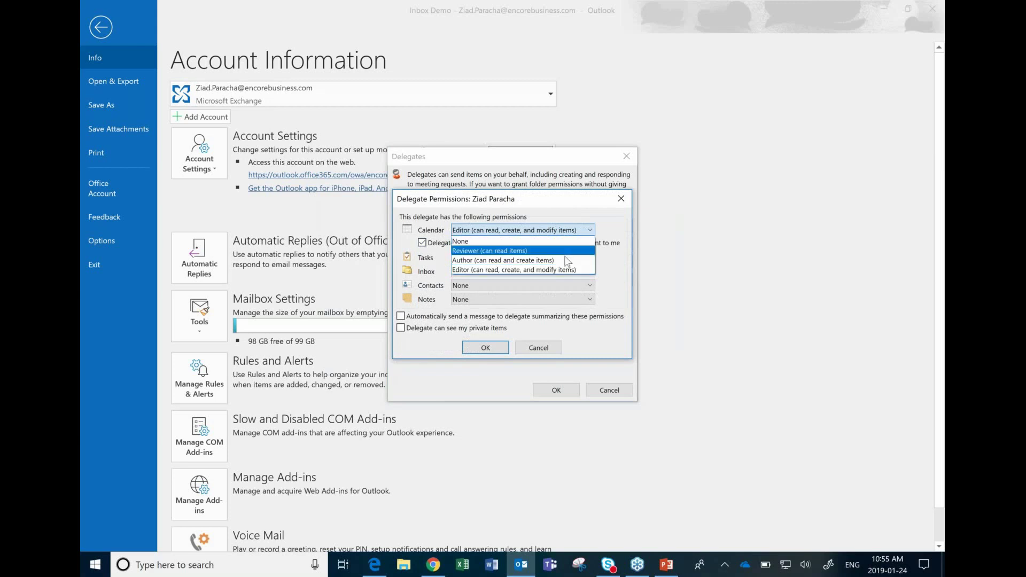
left_click(591, 231)
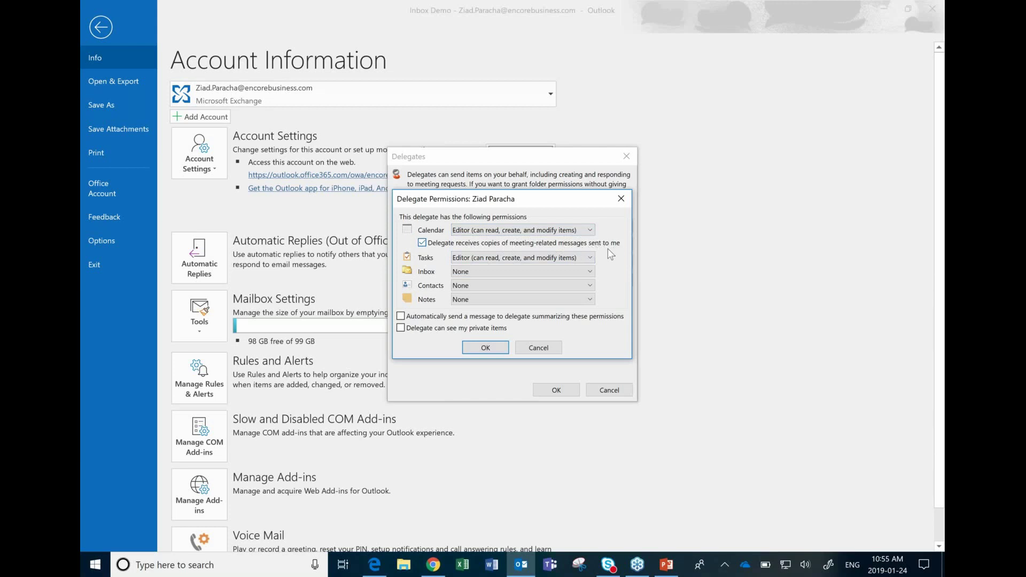
left_click(465, 272)
left_click(468, 280)
left_click(479, 286)
left_click(479, 291)
left_click(538, 348)
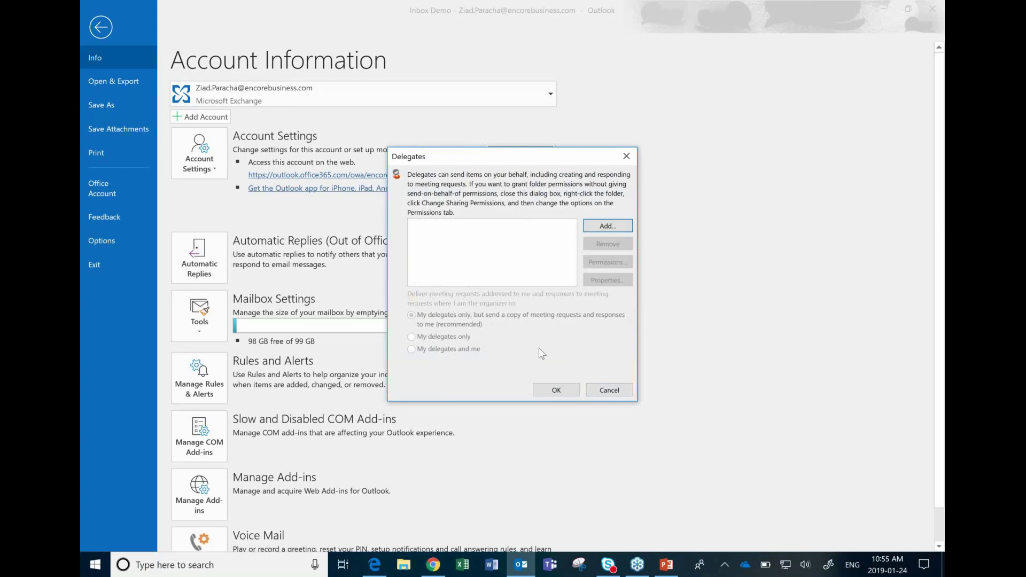
left_click(617, 389)
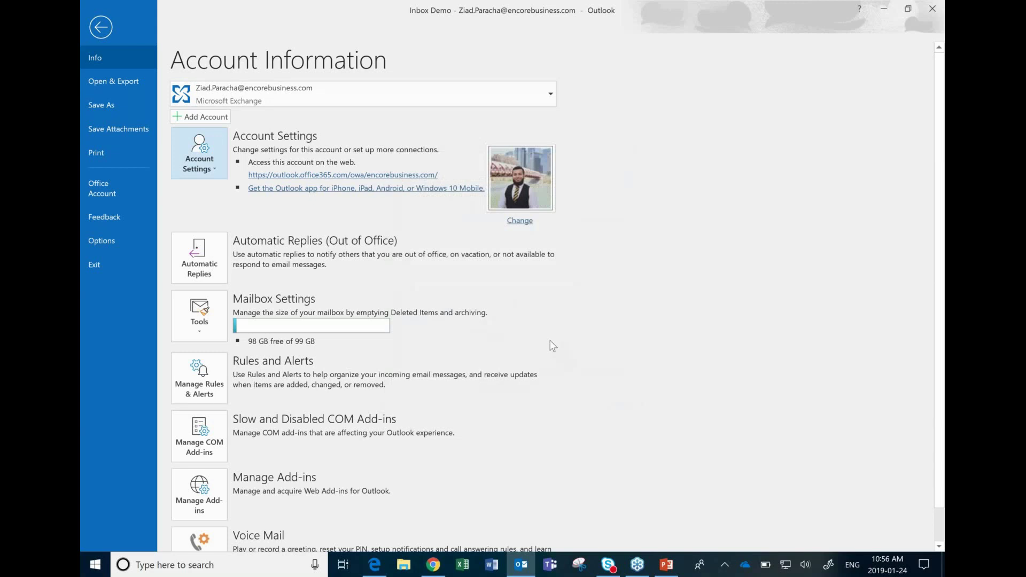
Switch to Chrome to view the Outlook web People page, follow its Office 365 link, and return to the desktop Outlook inbox
left_click(438, 568)
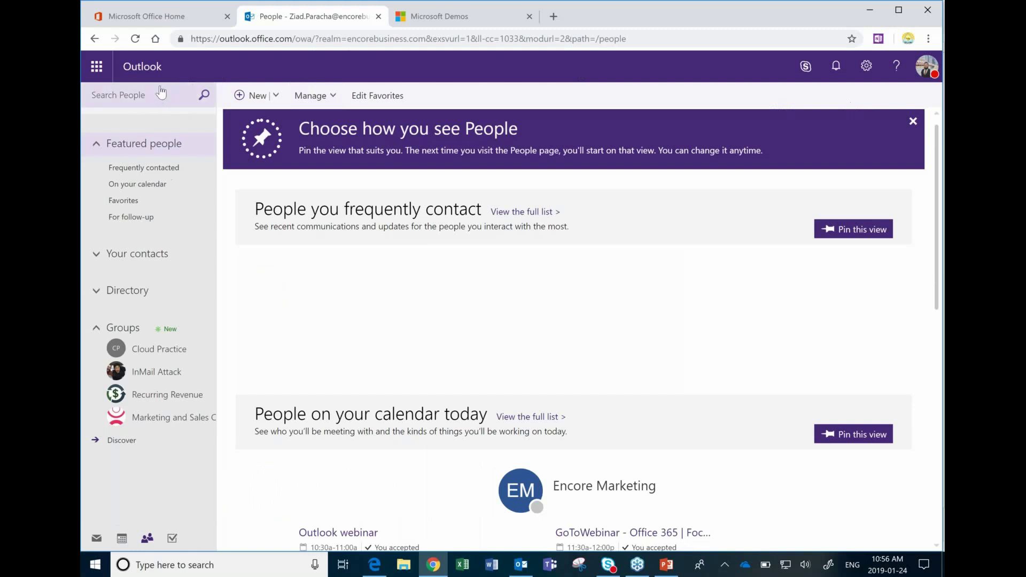
left_click(153, 68)
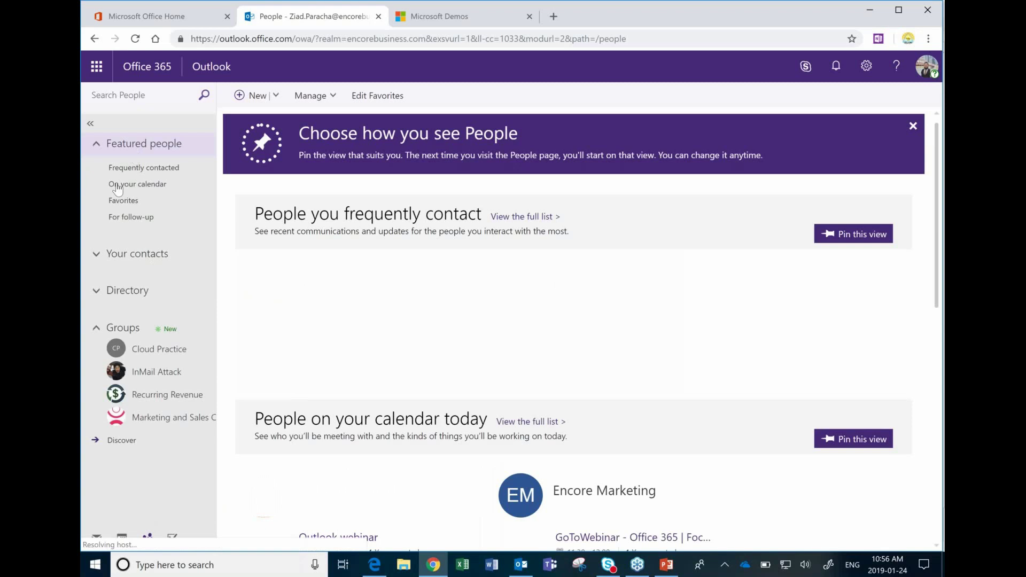
left_click(861, 14)
left_click(102, 28)
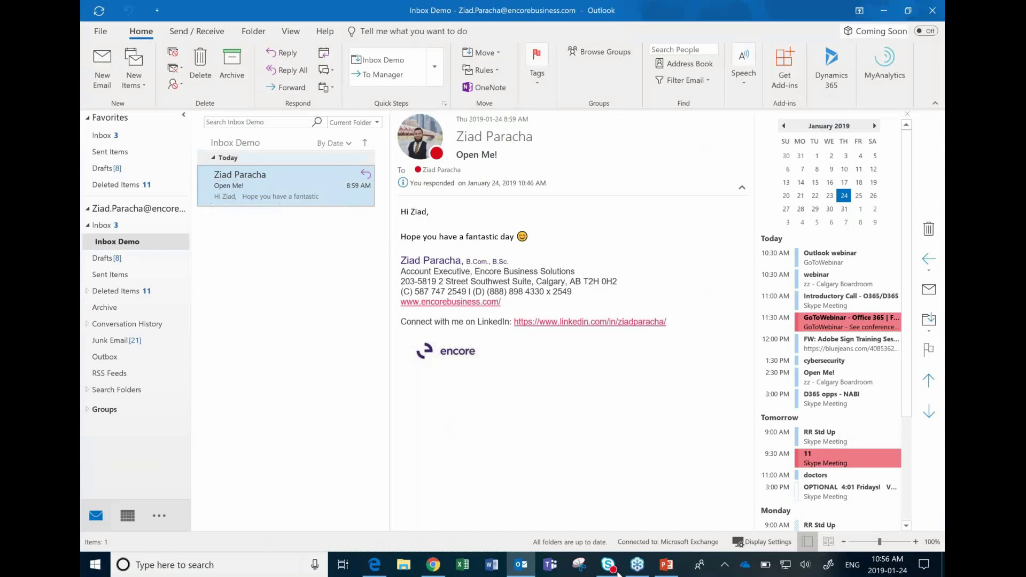
Switch to PowerPoint and start the slide show from the Thank you slide
left_click(665, 571)
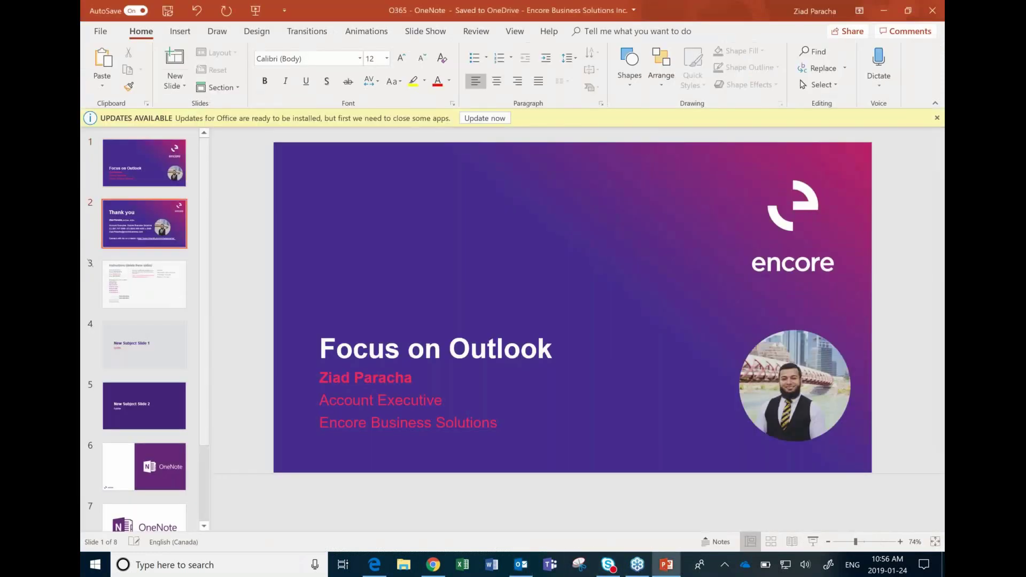
key("Page_Down")
key("shift+F5")
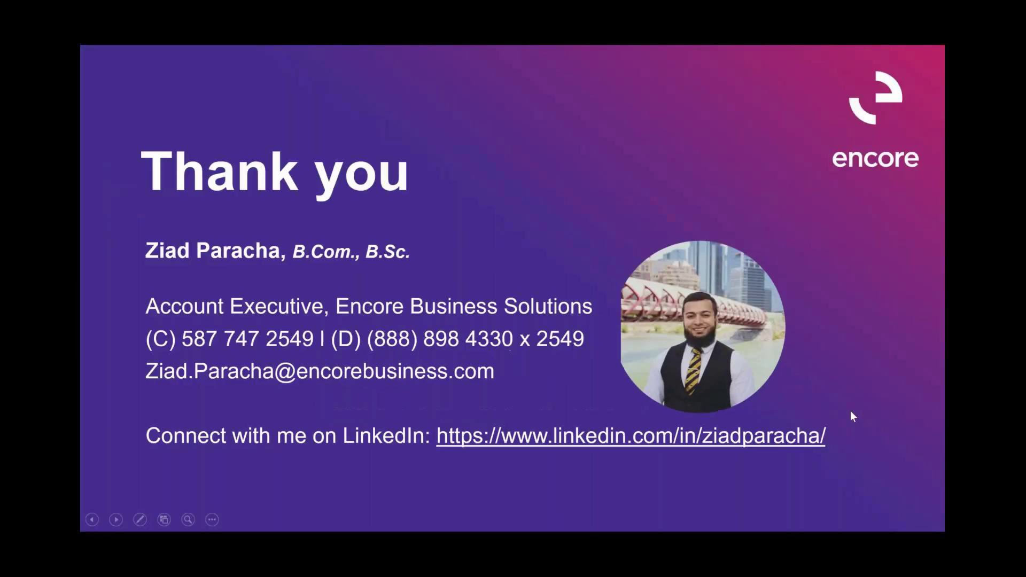